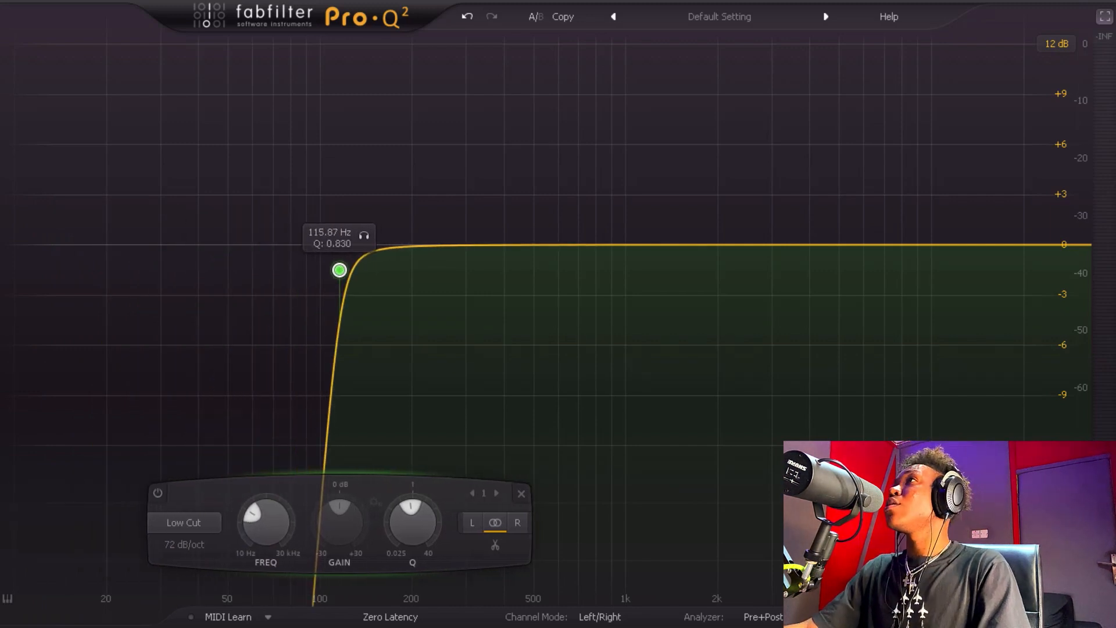
pyautogui.click(1103, 12)
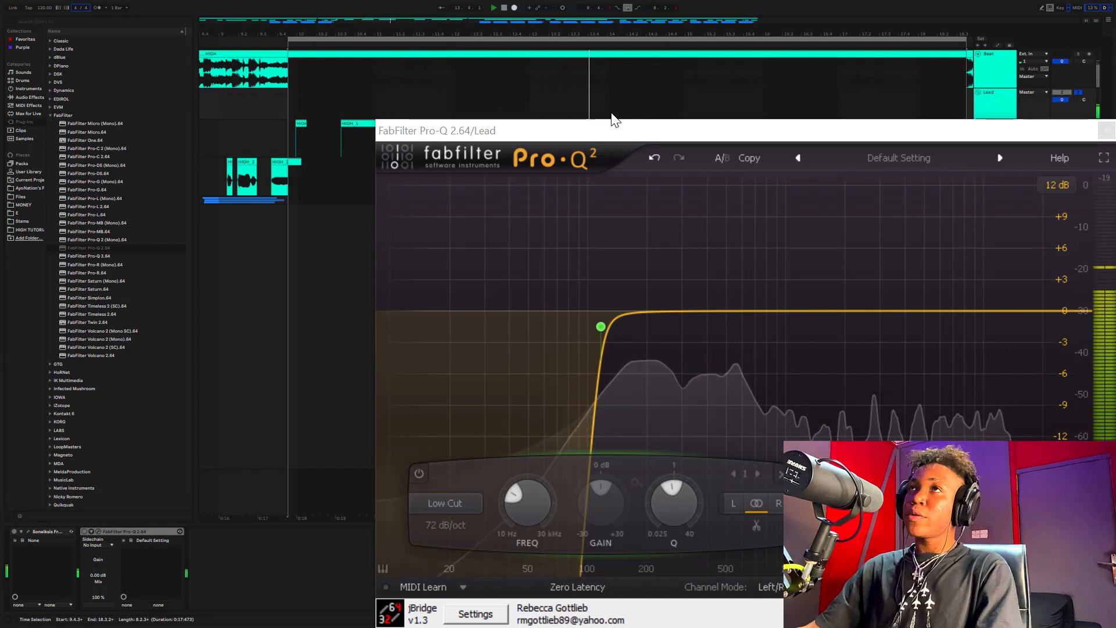
pyautogui.moveTo(473, 138); pyautogui.dragTo(438, 110)
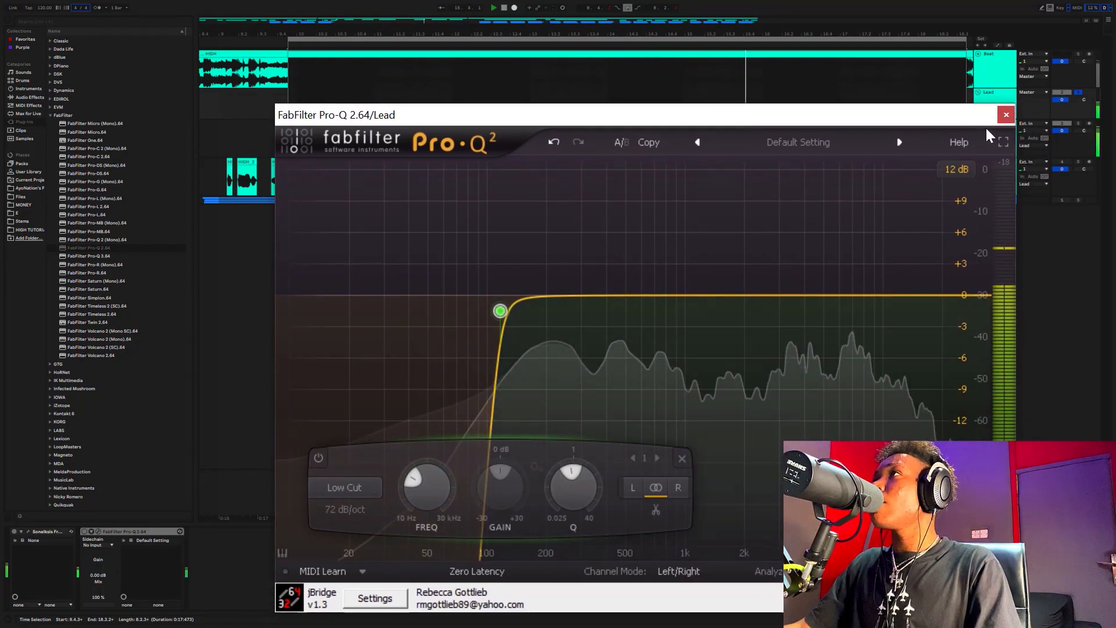
pyautogui.click(1004, 142)
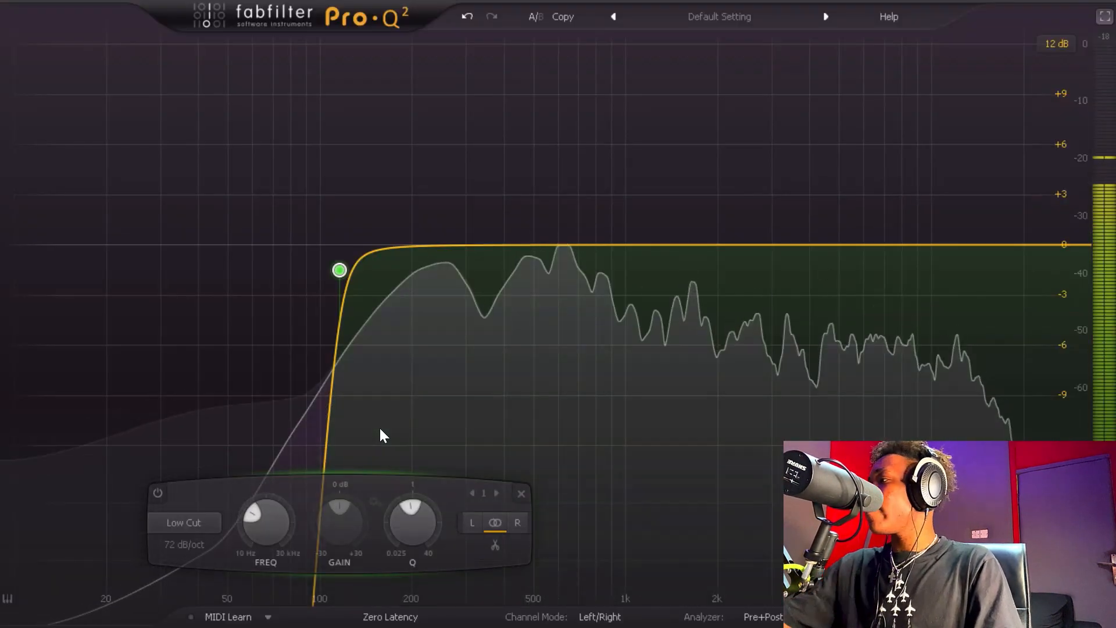
# - Raise the low cut filter to about 125 Hz with a Q of about 0.78
pyautogui.moveTo(380, 429)
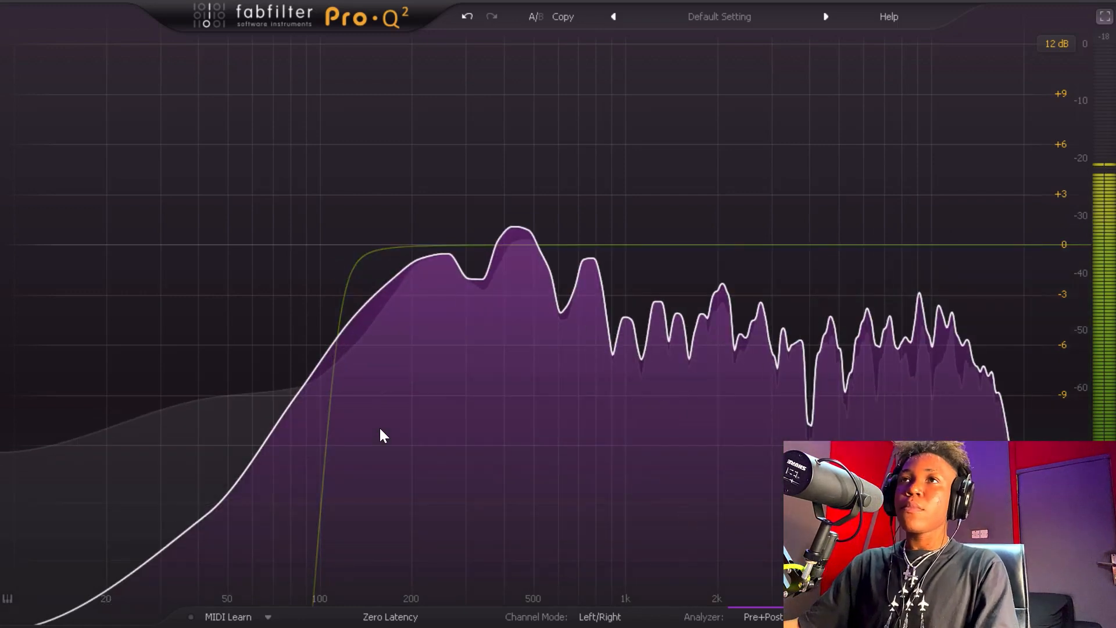
pyautogui.moveTo(336, 274)
pyautogui.moveTo(337, 275); pyautogui.dragTo(354, 280)
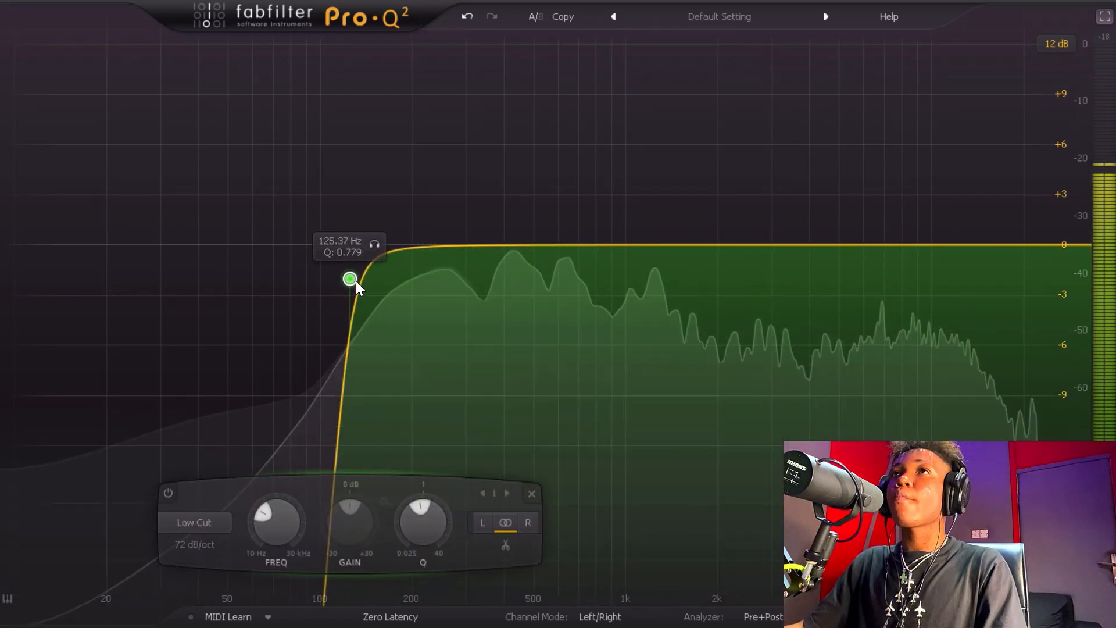
# - Add a bell band, sweep it soloed to about 222 Hz with a Q of about 8.35, and cut it to about -5.6 dB
pyautogui.doubleClick(455, 154)
pyautogui.scroll(10, 459, 153)
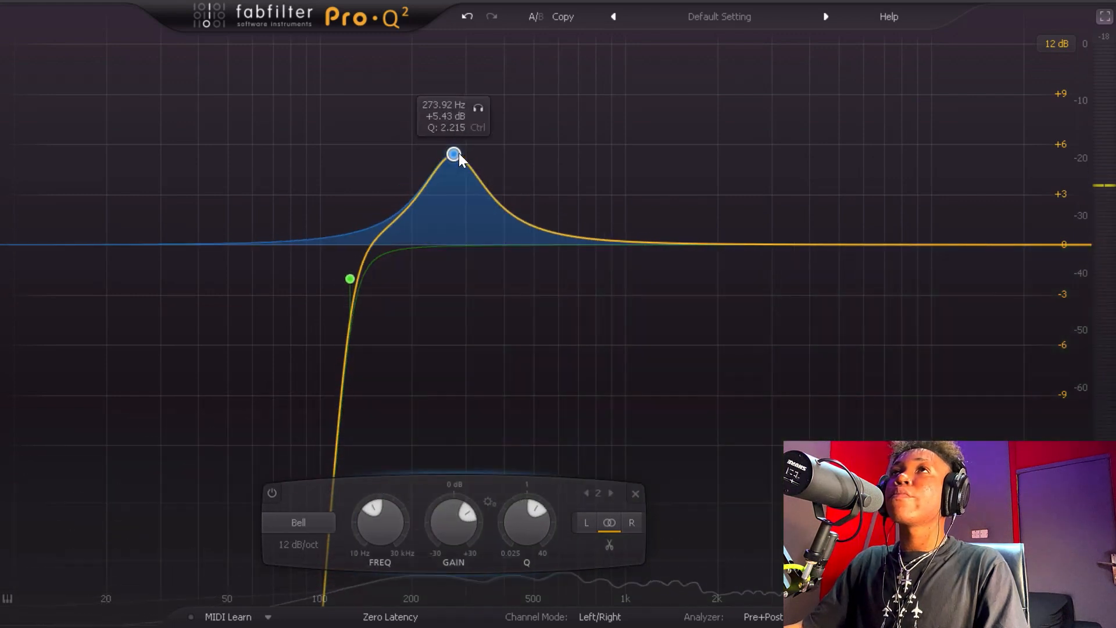
pyautogui.click(477, 108)
pyautogui.moveTo(478, 108); pyautogui.dragTo(446, 110)
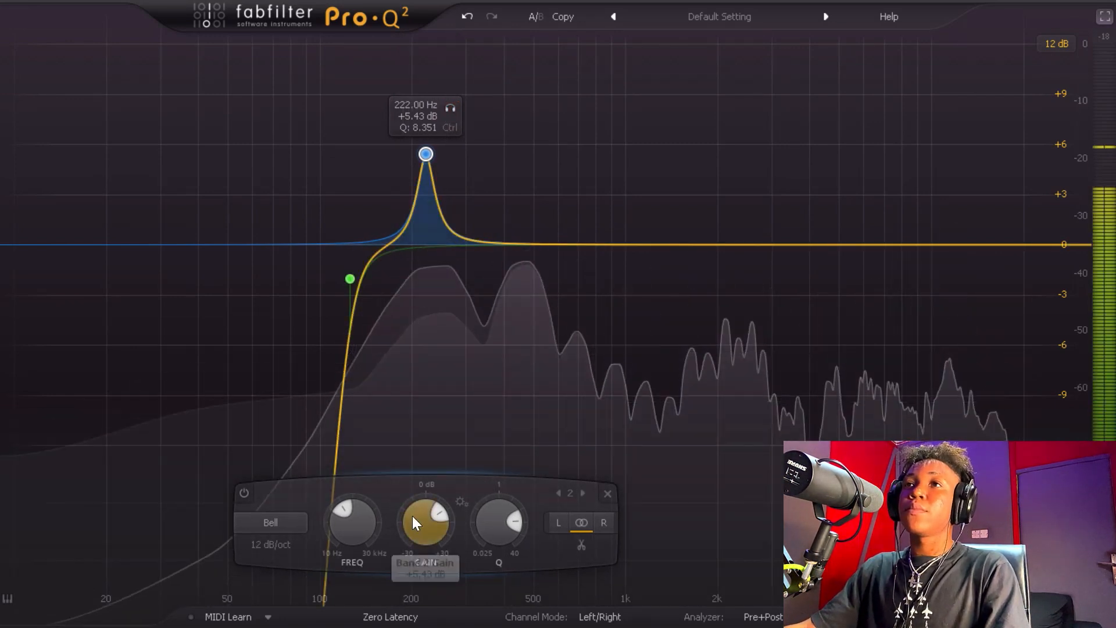
pyautogui.moveTo(411, 525); pyautogui.dragTo(419, 552)
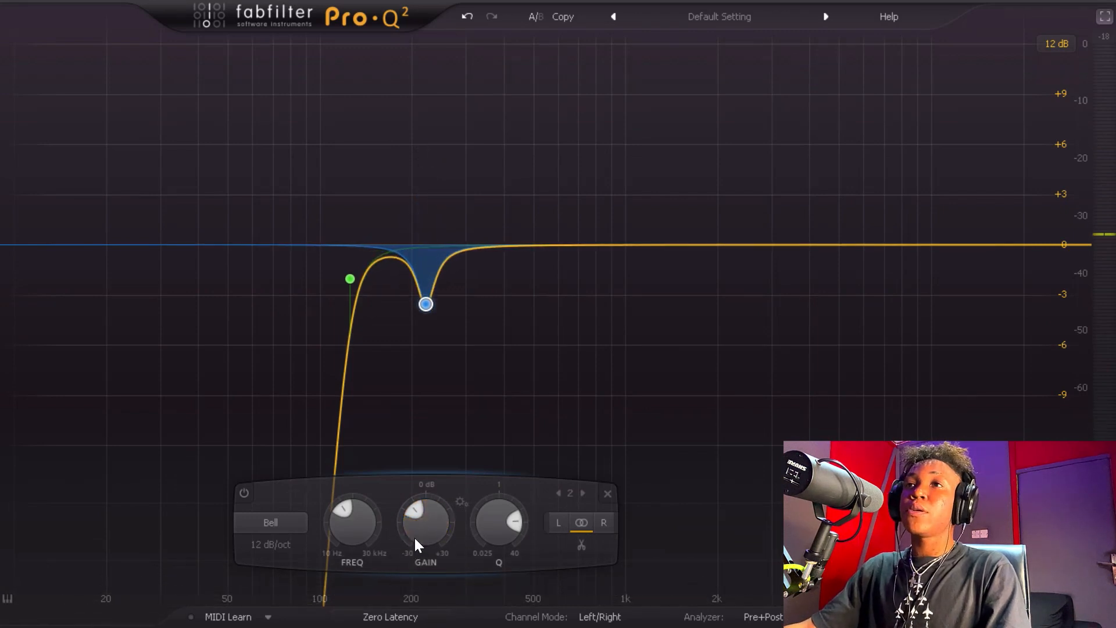
pyautogui.moveTo(406, 509); pyautogui.dragTo(398, 507)
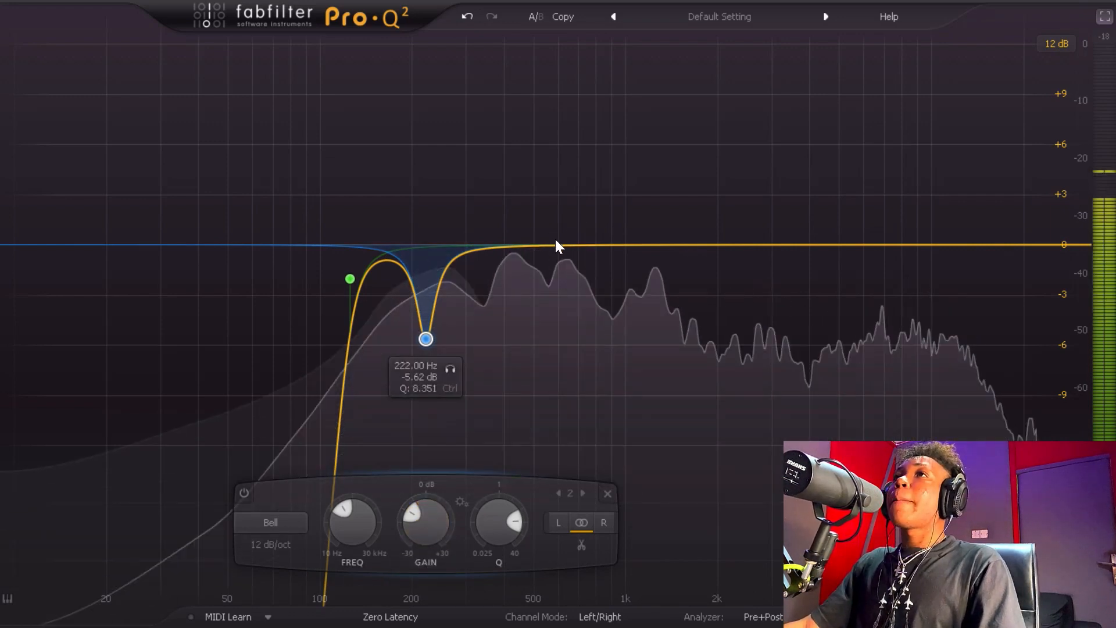
# - Add a third band as a bell at about 463 Hz with a Q of about 12.2 and cut it to about -5.8 dB
pyautogui.moveTo(556, 244); pyautogui.dragTo(548, 144)
pyautogui.moveTo(626, 526); pyautogui.dragTo(626, 445)
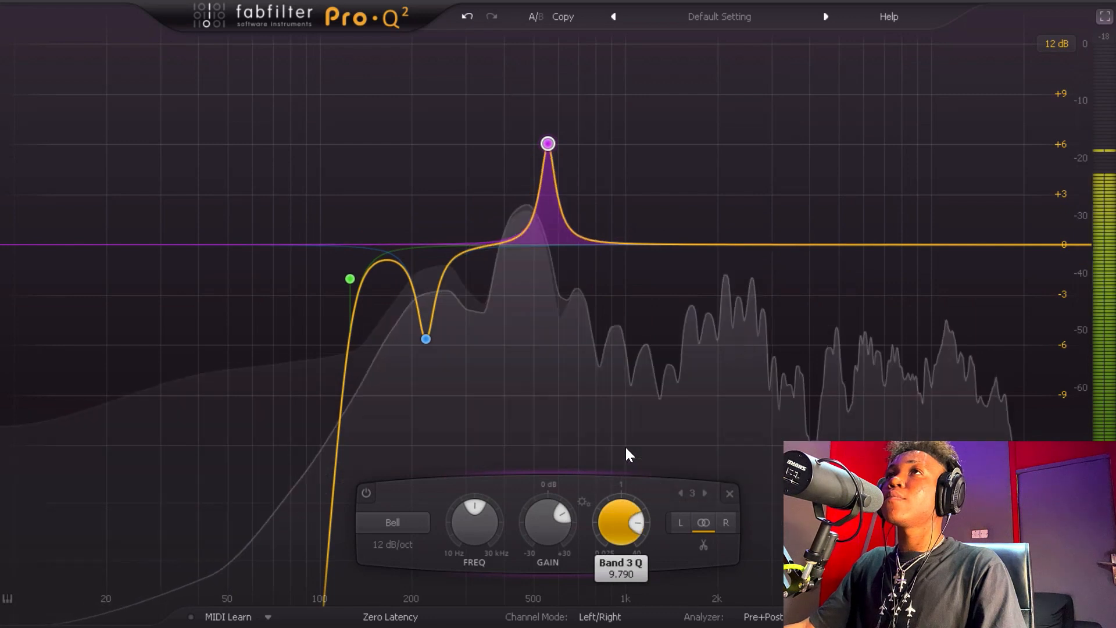
pyautogui.moveTo(573, 99); pyautogui.dragTo(548, 109)
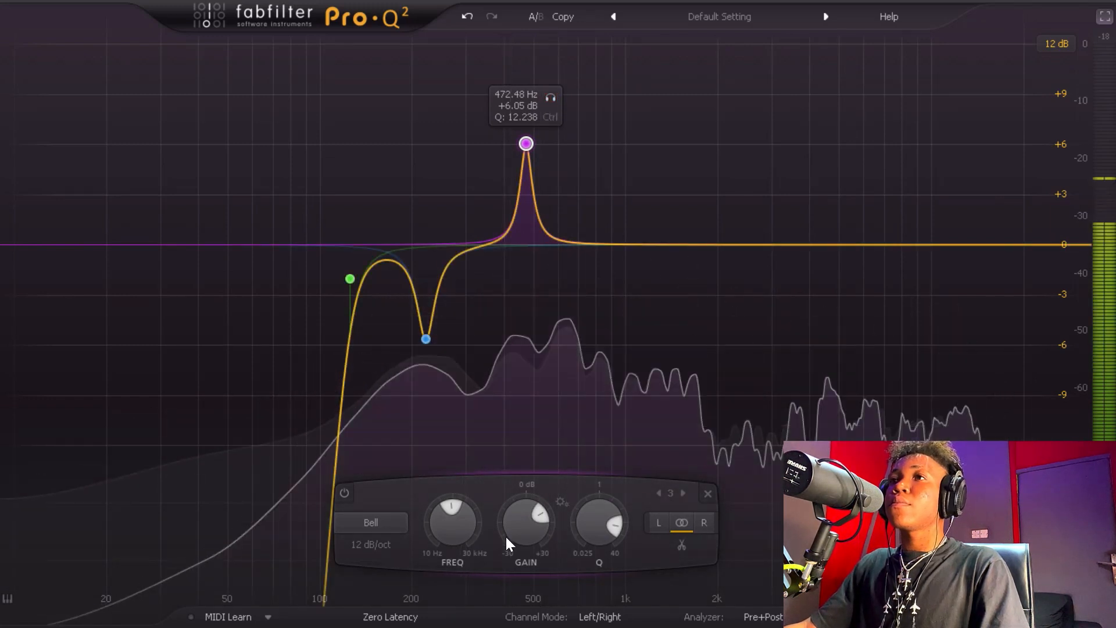
pyautogui.moveTo(511, 522); pyautogui.dragTo(528, 588)
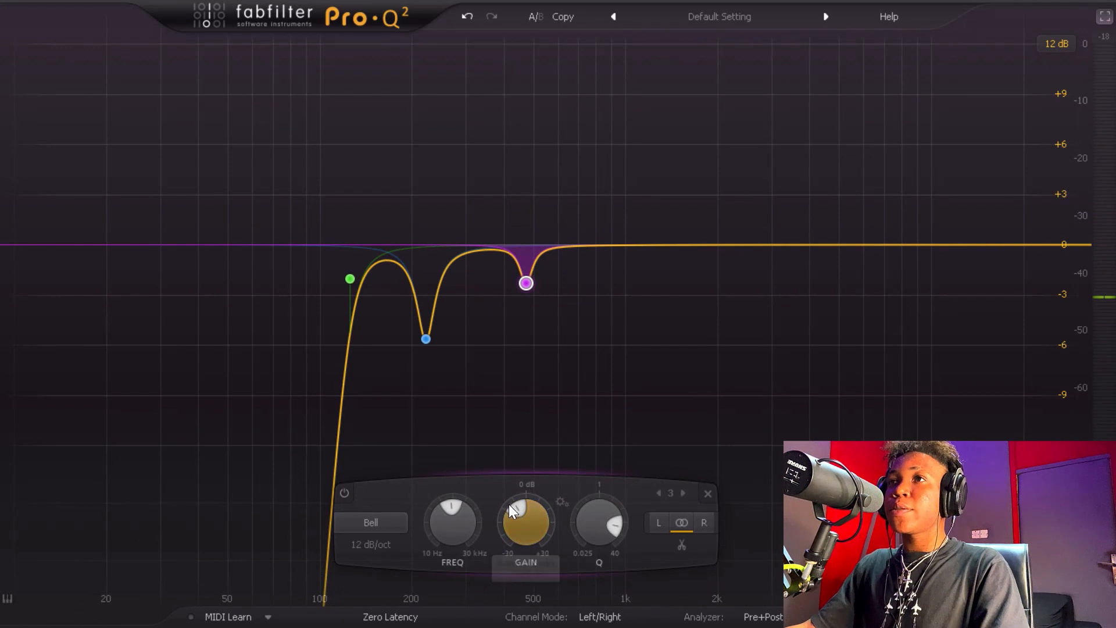
pyautogui.scroll(-6, 507, 507)
pyautogui.scroll(-1, 495, 508)
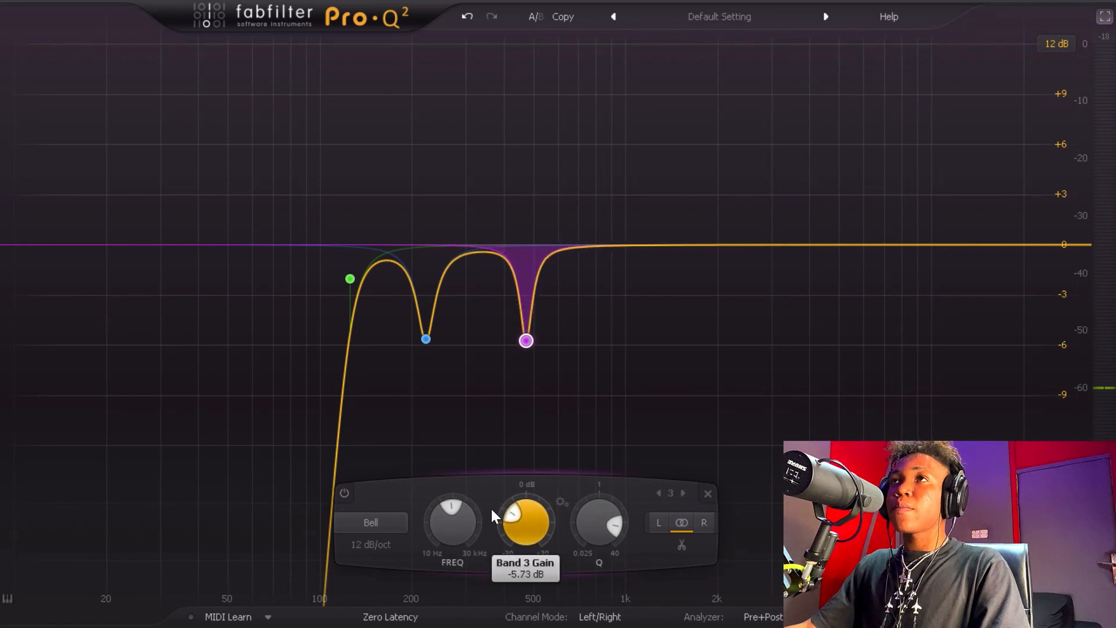
pyautogui.moveTo(525, 341); pyautogui.dragTo(522, 343)
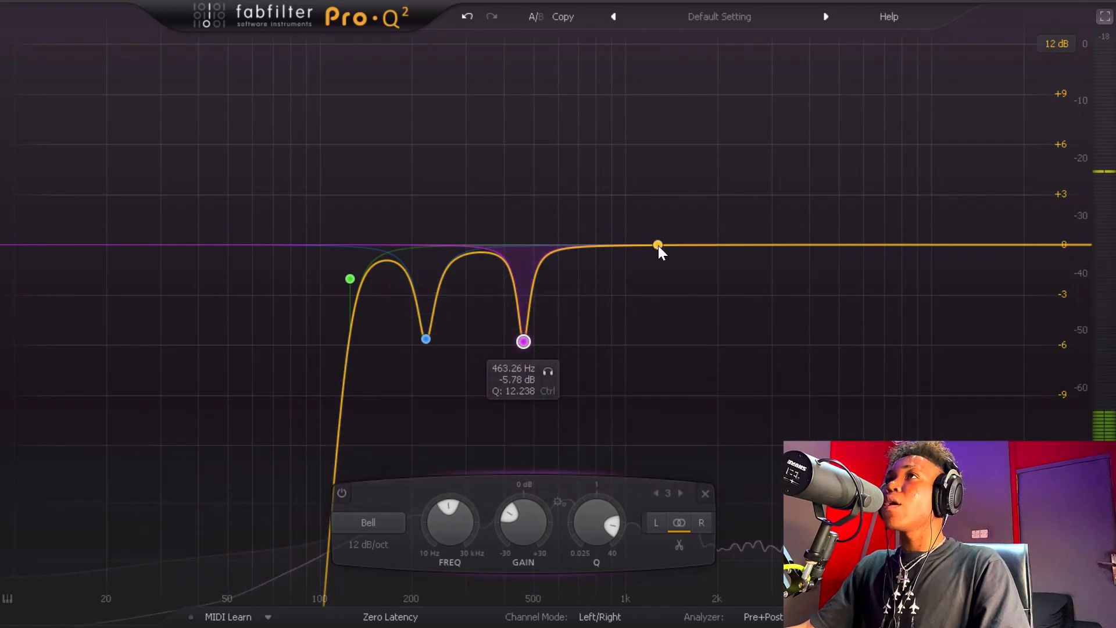
# - Add a fourth bell boosted about 5.3 dB with a Q of 40 and sweep it soloed to about 696 Hz
pyautogui.moveTo(658, 245); pyautogui.dragTo(636, 159)
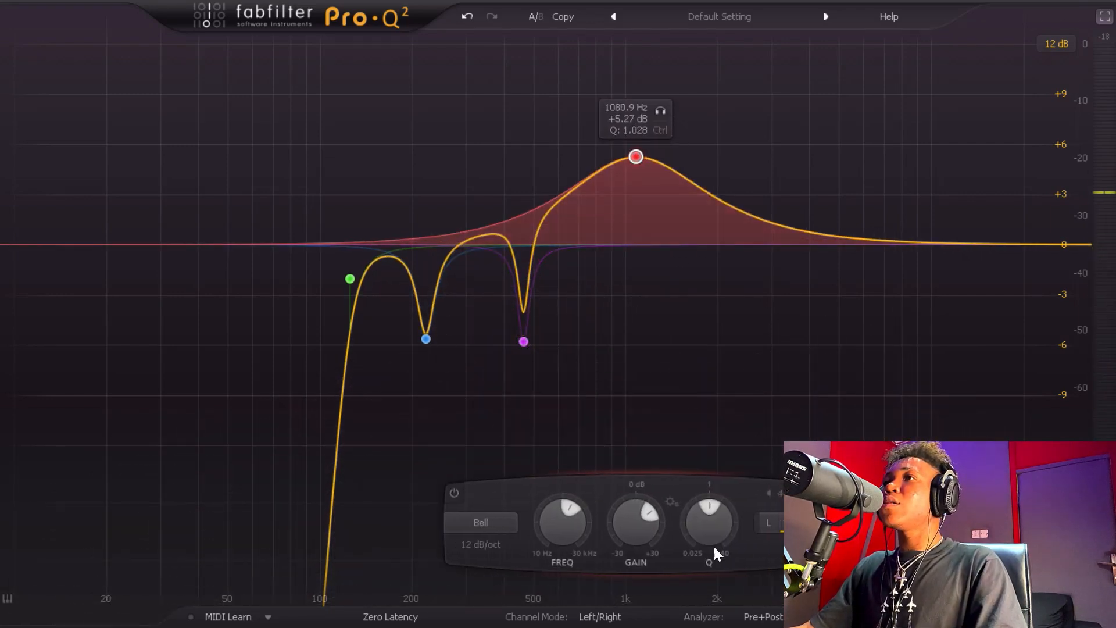
pyautogui.moveTo(707, 531); pyautogui.dragTo(694, 333)
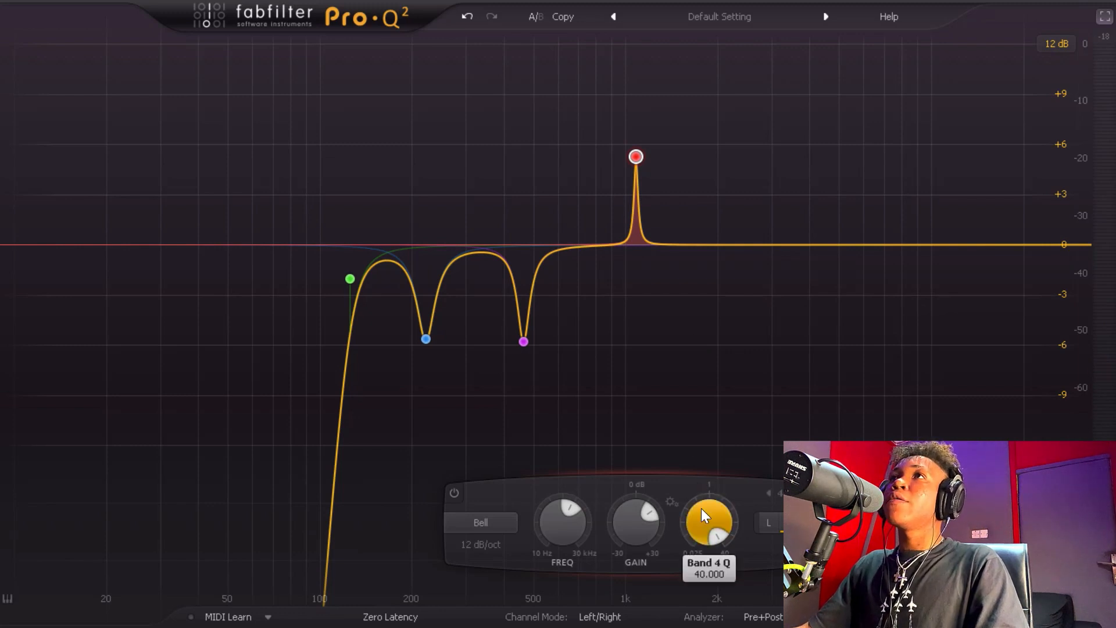
pyautogui.moveTo(662, 114)
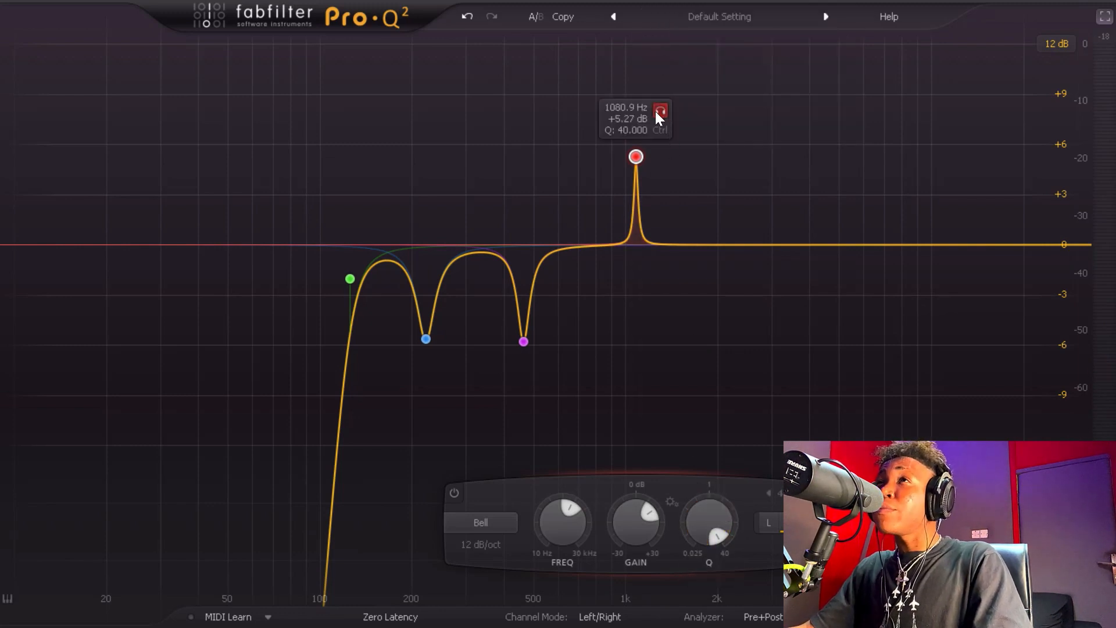
pyautogui.moveTo(657, 114); pyautogui.dragTo(599, 113)
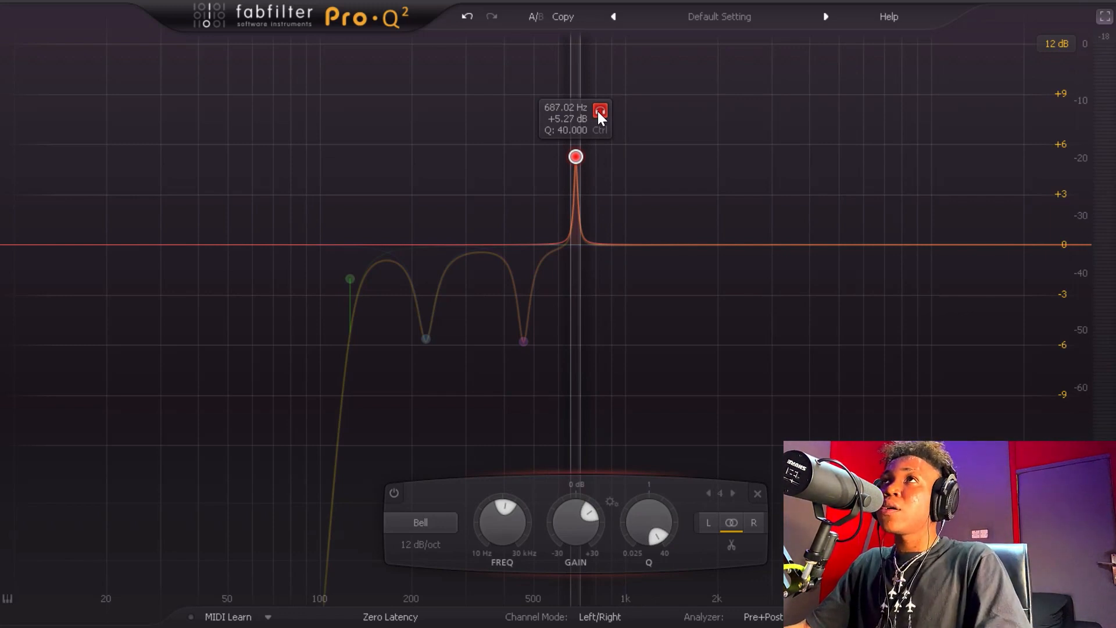
pyautogui.moveTo(599, 111); pyautogui.dragTo(599, 114)
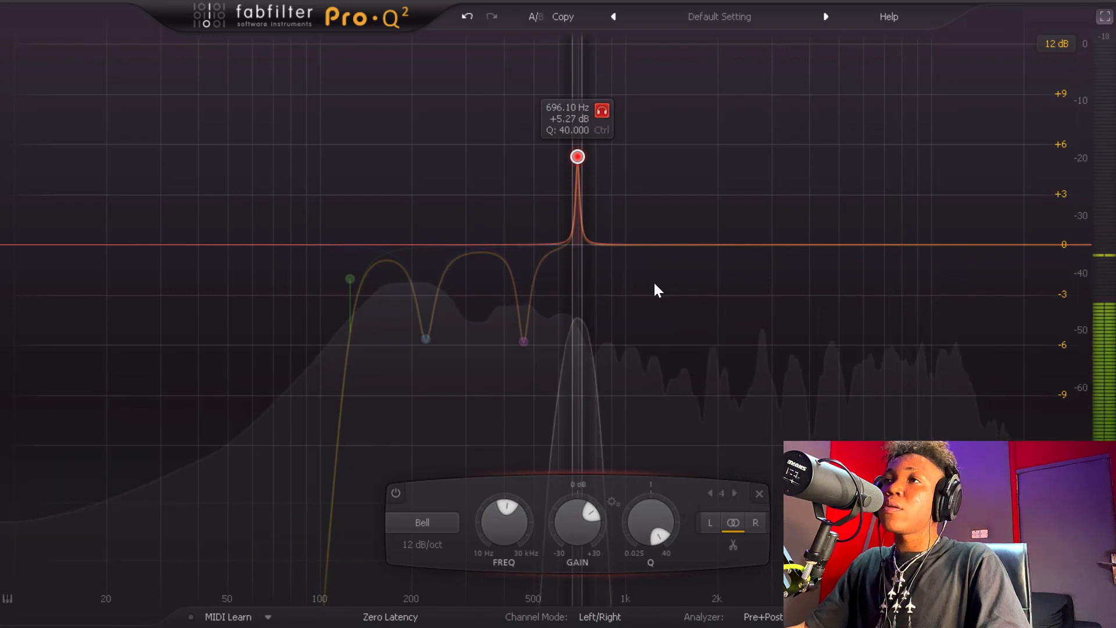
# - Turn the 696 Hz bell into a cut of about -5.3 dB, audition it soloed, and widen its Q slightly
pyautogui.scroll(-6, 632, 535)
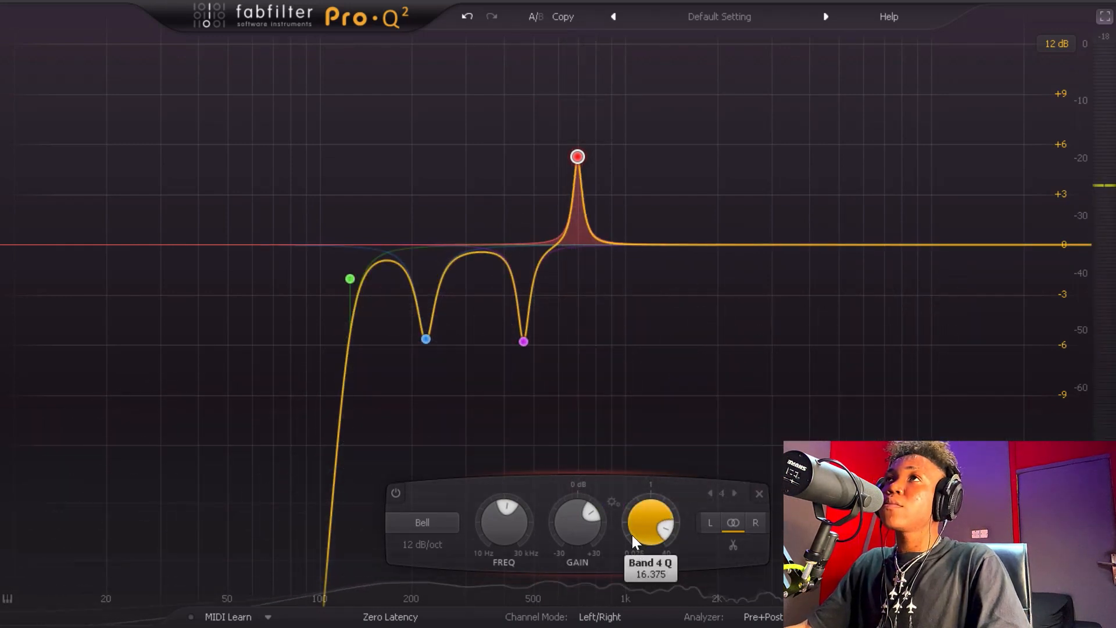
pyautogui.scroll(3, 631, 526)
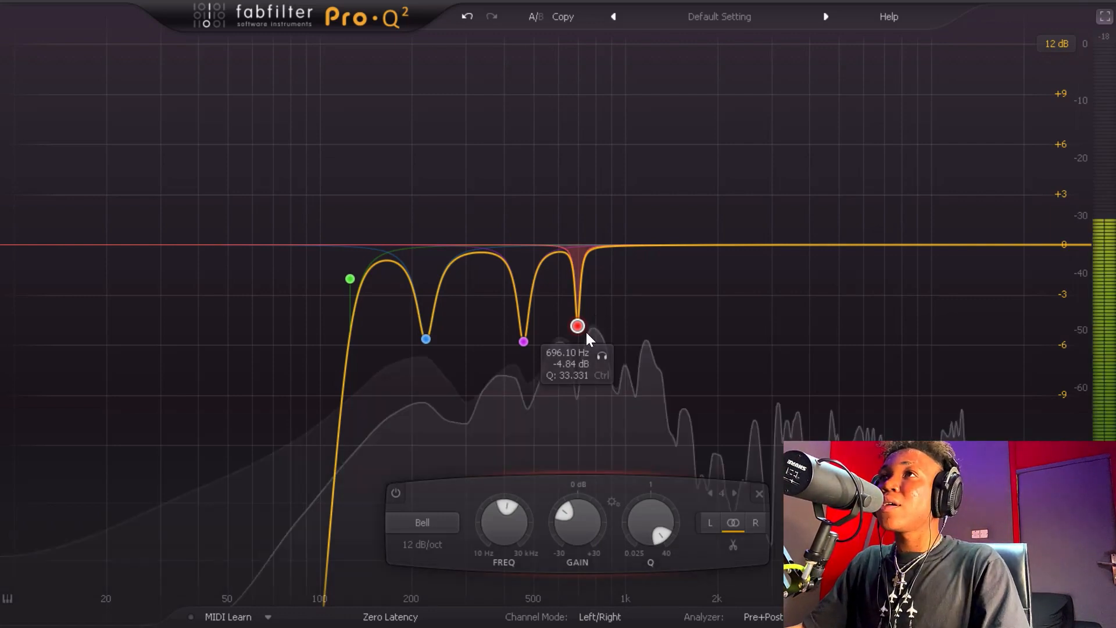
pyautogui.click(601, 360)
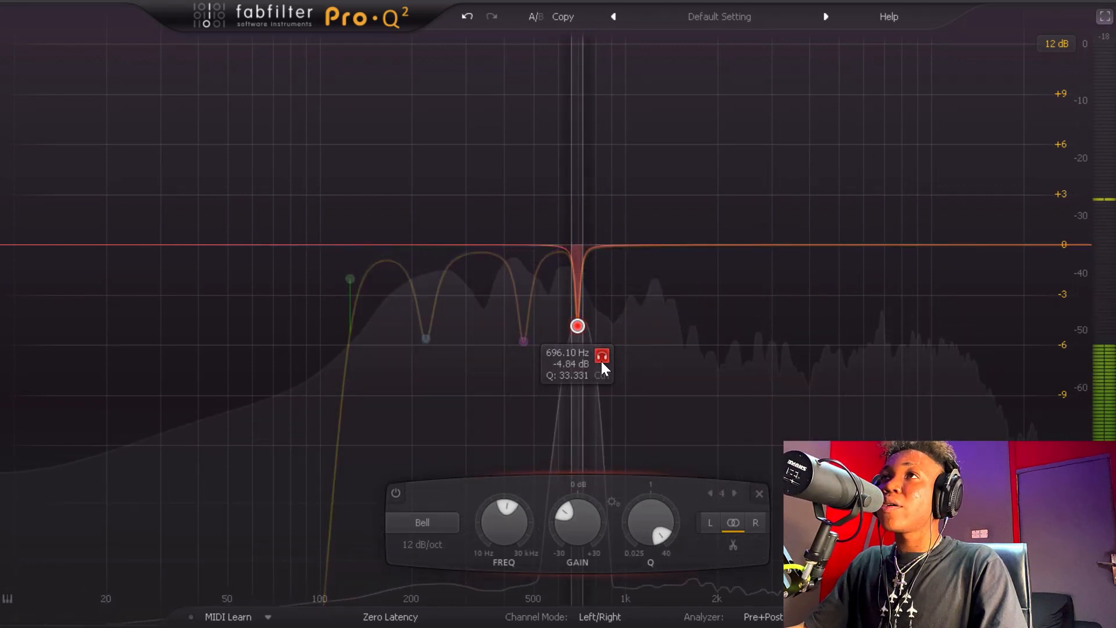
pyautogui.click(601, 362)
pyautogui.moveTo(574, 329); pyautogui.dragTo(574, 337)
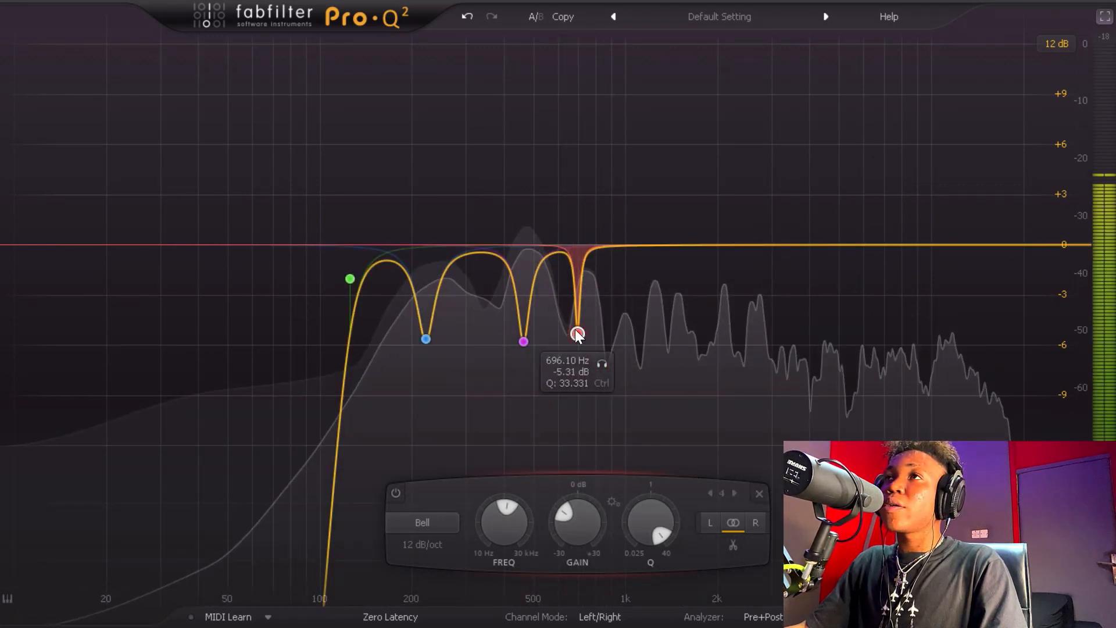
pyautogui.moveTo(641, 518); pyautogui.dragTo(643, 528)
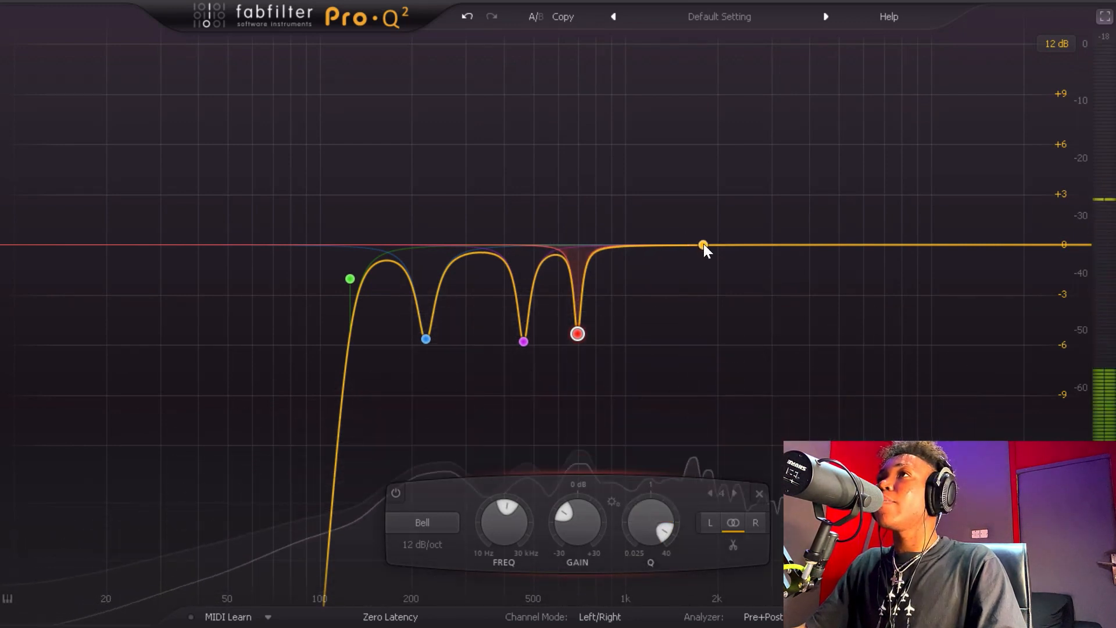
# - Add a fifth bell boosted about 6.7 dB with a Q of about 23 and sweep it soloed to about 1177 Hz
pyautogui.moveTo(703, 244); pyautogui.dragTo(687, 132)
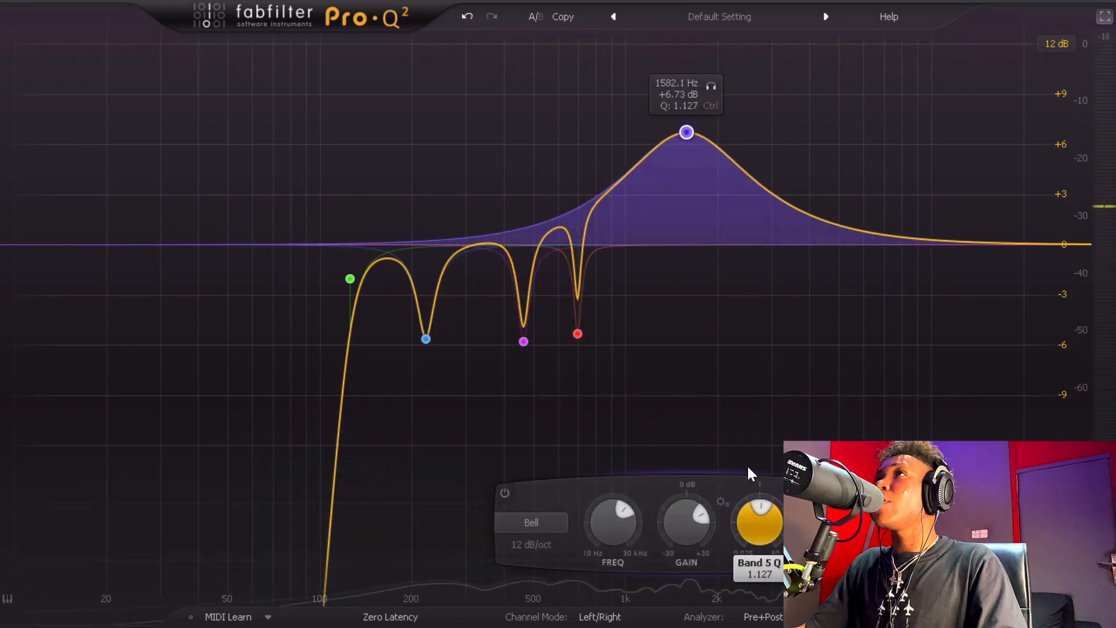
pyautogui.moveTo(747, 472); pyautogui.dragTo(742, 438)
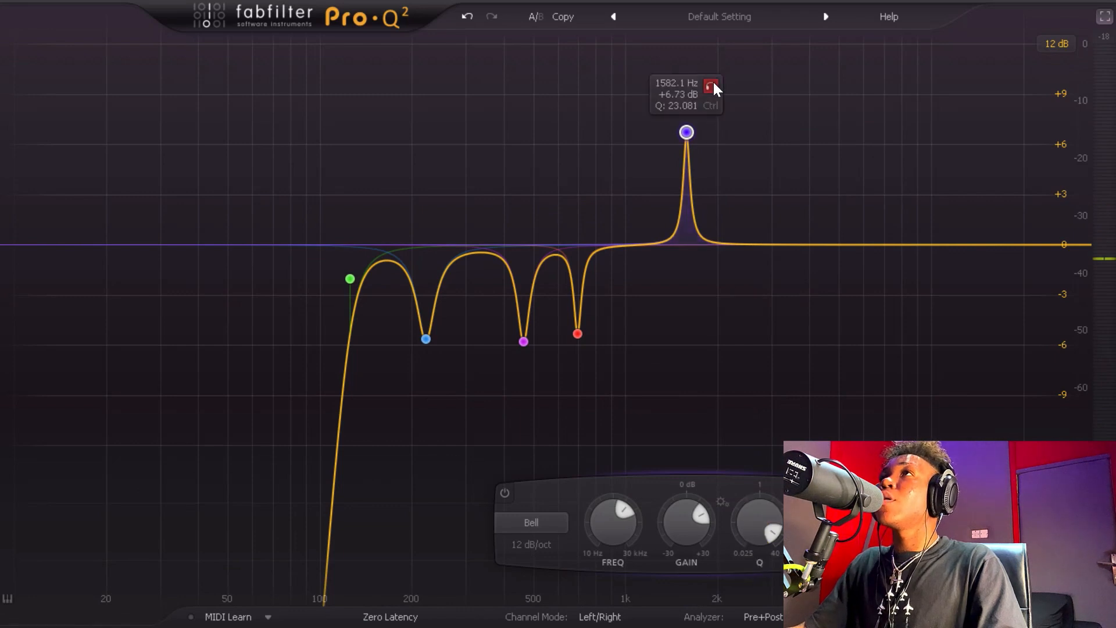
pyautogui.moveTo(713, 85); pyautogui.dragTo(669, 93)
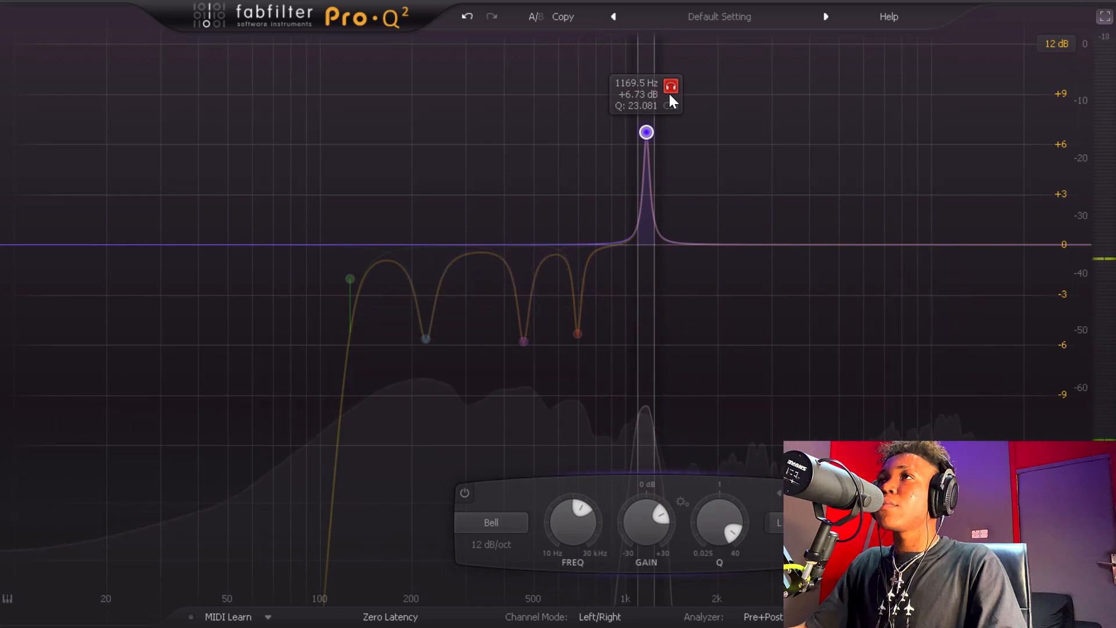
pyautogui.moveTo(670, 100); pyautogui.dragTo(679, 204)
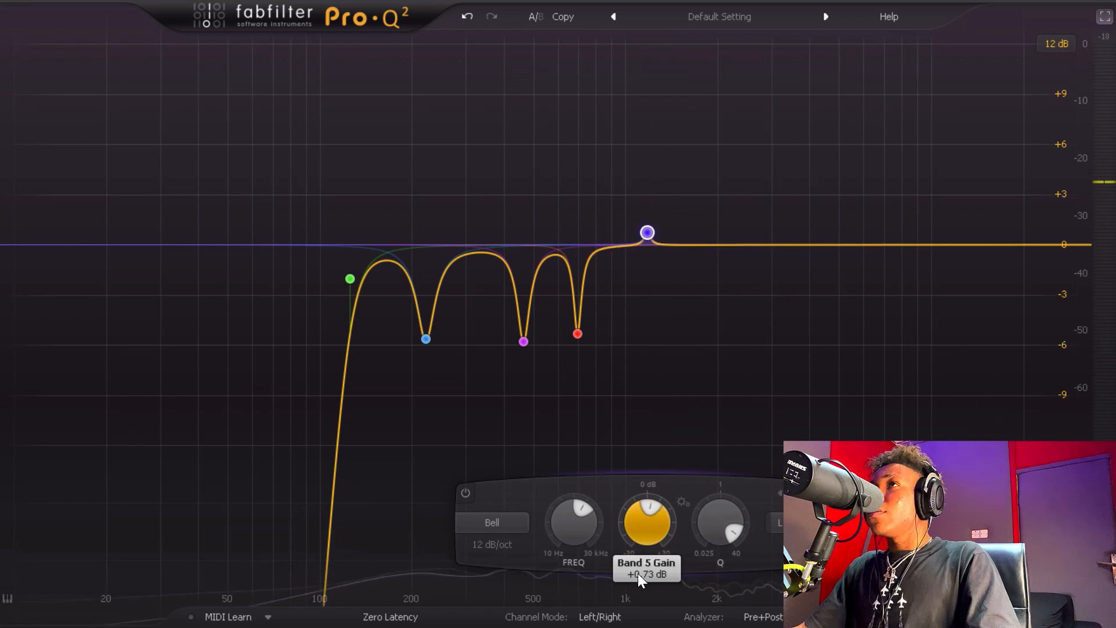
# - Cut the fifth band near 1177 Hz to about -6 dB, widen its Q to about 15.7, and audition it soloed
pyautogui.moveTo(639, 573); pyautogui.dragTo(646, 585)
pyautogui.moveTo(629, 509); pyautogui.dragTo(612, 519)
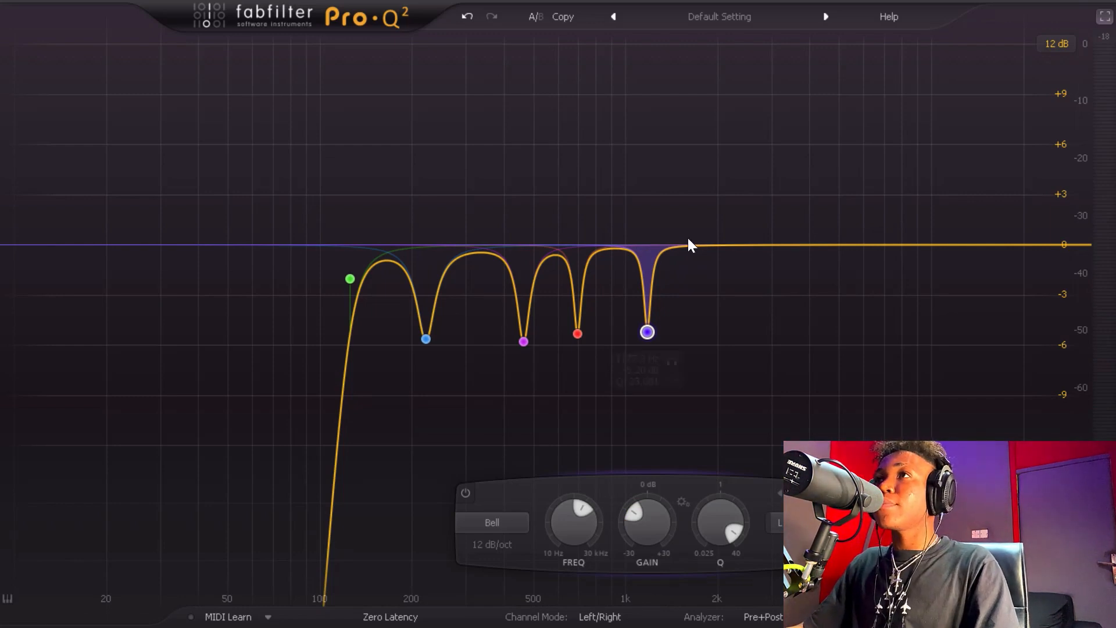
pyautogui.scroll(-3, 647, 332)
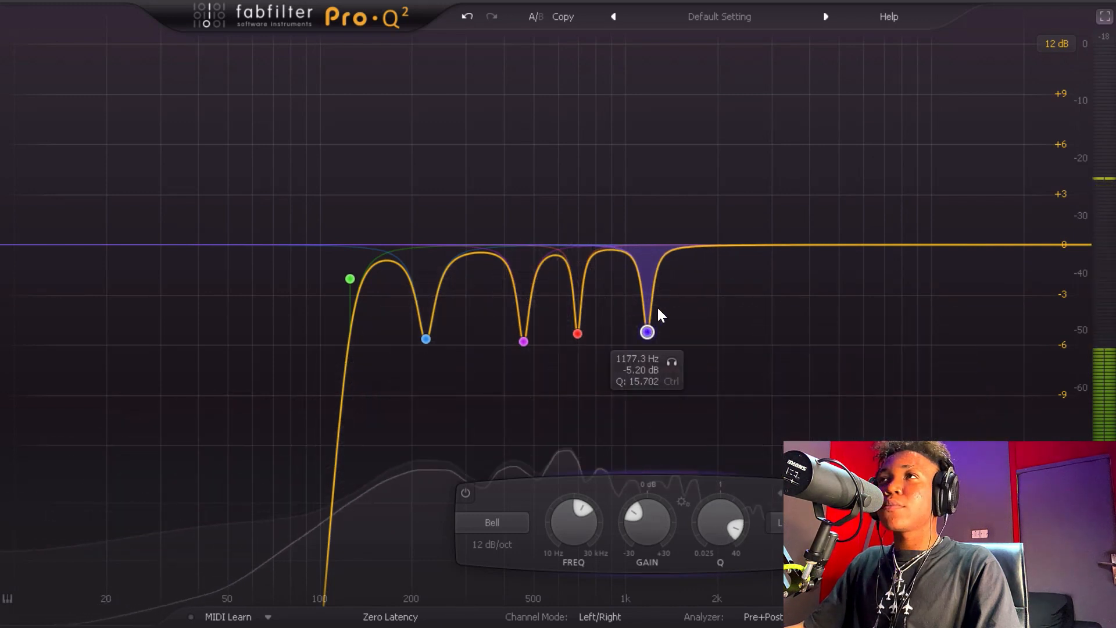
pyautogui.click(672, 361)
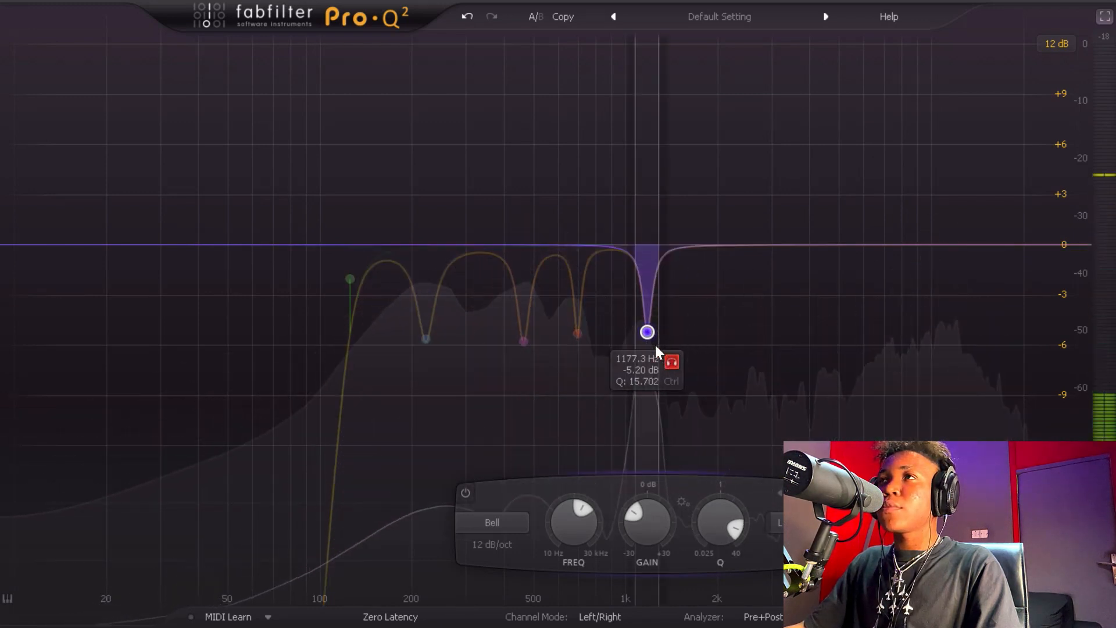
pyautogui.moveTo(645, 337); pyautogui.dragTo(644, 354)
# - Add a sixth, very narrow boosted bell above 2 kHz and sweep it soloed down to about 1635 Hz
pyautogui.click(759, 248)
pyautogui.moveTo(758, 248); pyautogui.dragTo(752, 131)
pyautogui.moveTo(826, 517); pyautogui.dragTo(804, 407)
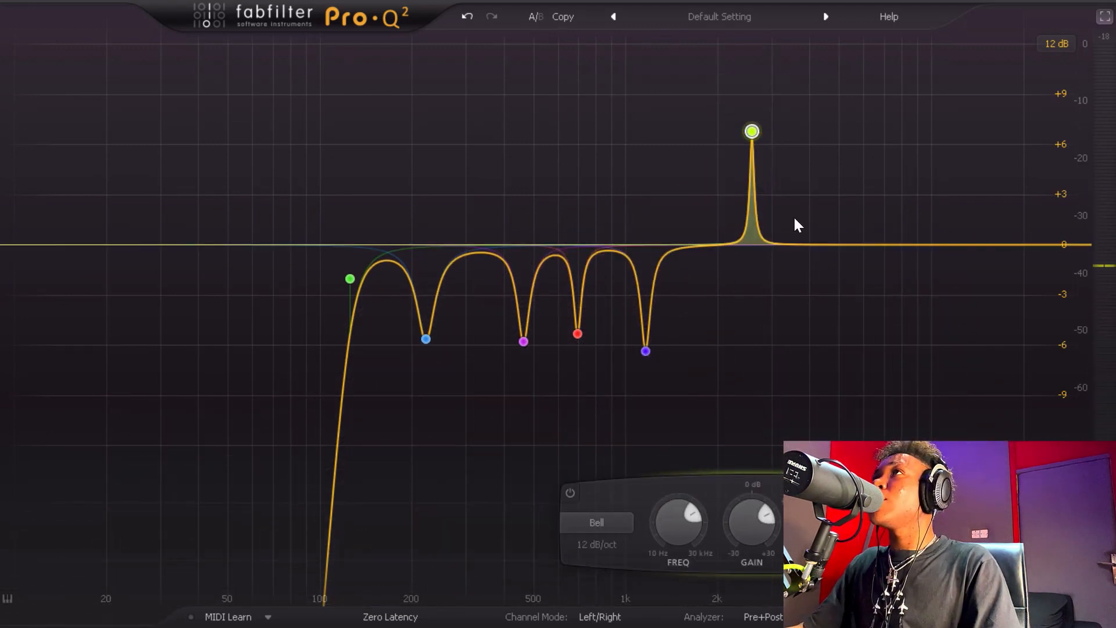
pyautogui.moveTo(777, 86); pyautogui.dragTo(710, 93)
# - Cut the 1635 Hz bell to about -7.3 dB with a Q of about 26.1, and stop playback
pyautogui.moveTo(686, 520); pyautogui.dragTo(704, 618)
pyautogui.scroll(-6, 676, 502)
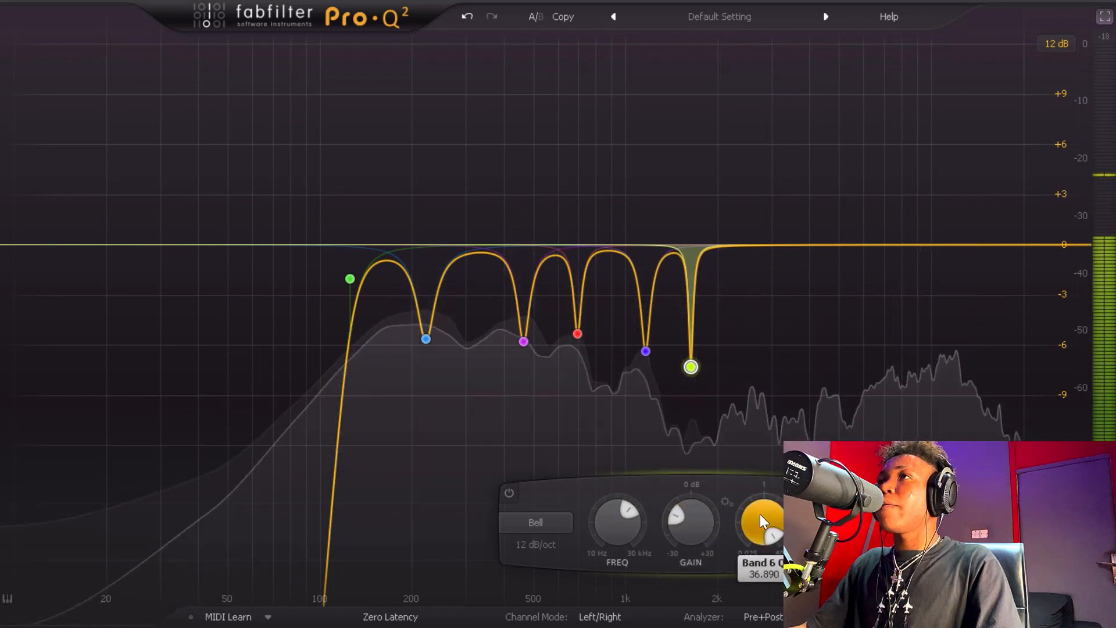
pyautogui.moveTo(765, 522); pyautogui.dragTo(766, 529)
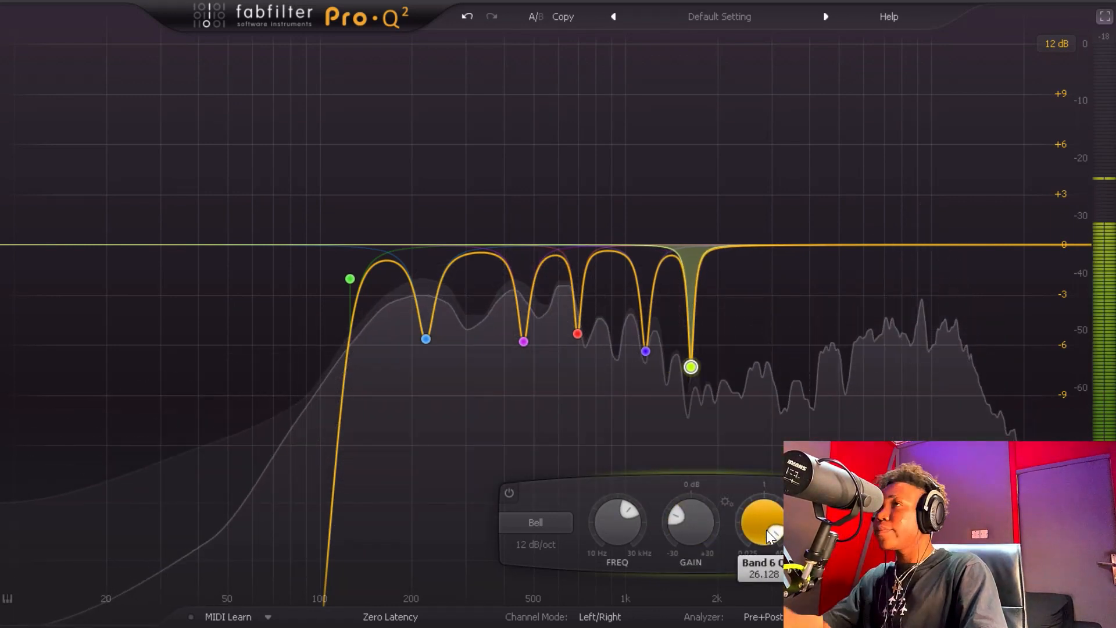
pyautogui.press('space')
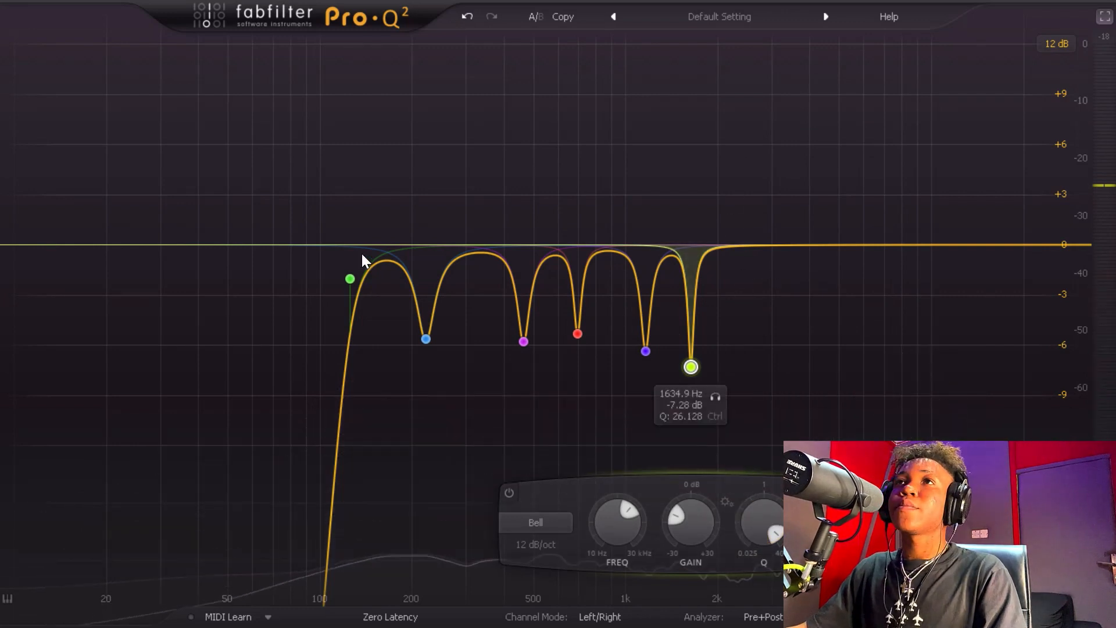
# - Start playback and deepen the second band's cut above 200 Hz to about -6 dB, nudging it slightly lower in frequency
pyautogui.press('space')
pyautogui.moveTo(423, 340); pyautogui.dragTo(420, 351)
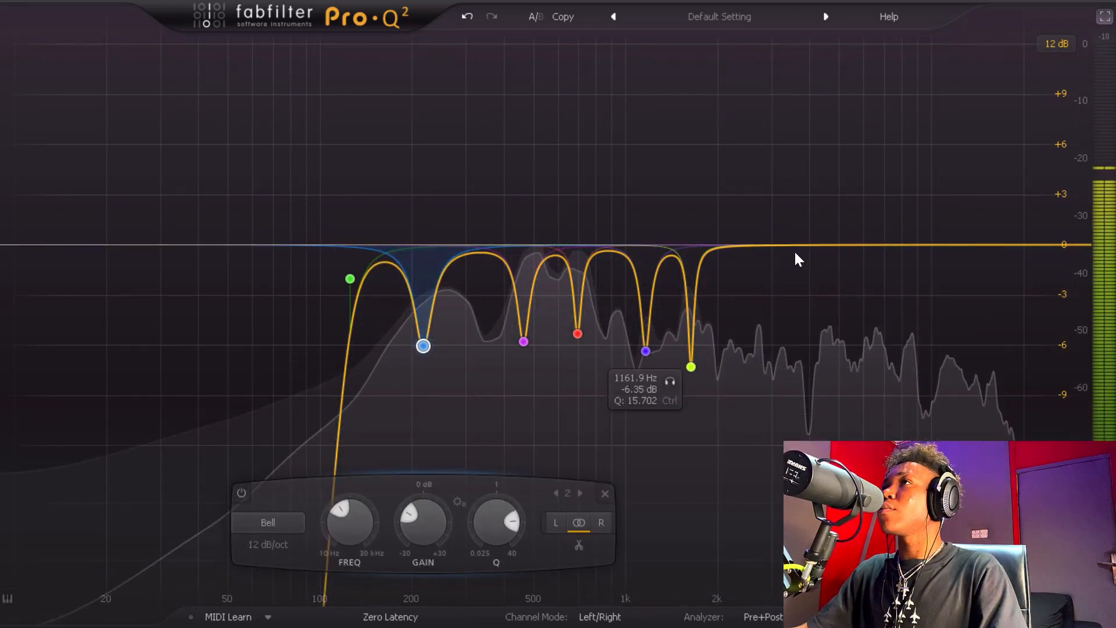
# - Add a seventh bell with a Q of 40, sweep it soloed down to about 2071 Hz, and cut it to about -7.1 dB
pyautogui.moveTo(779, 186); pyautogui.dragTo(776, 175)
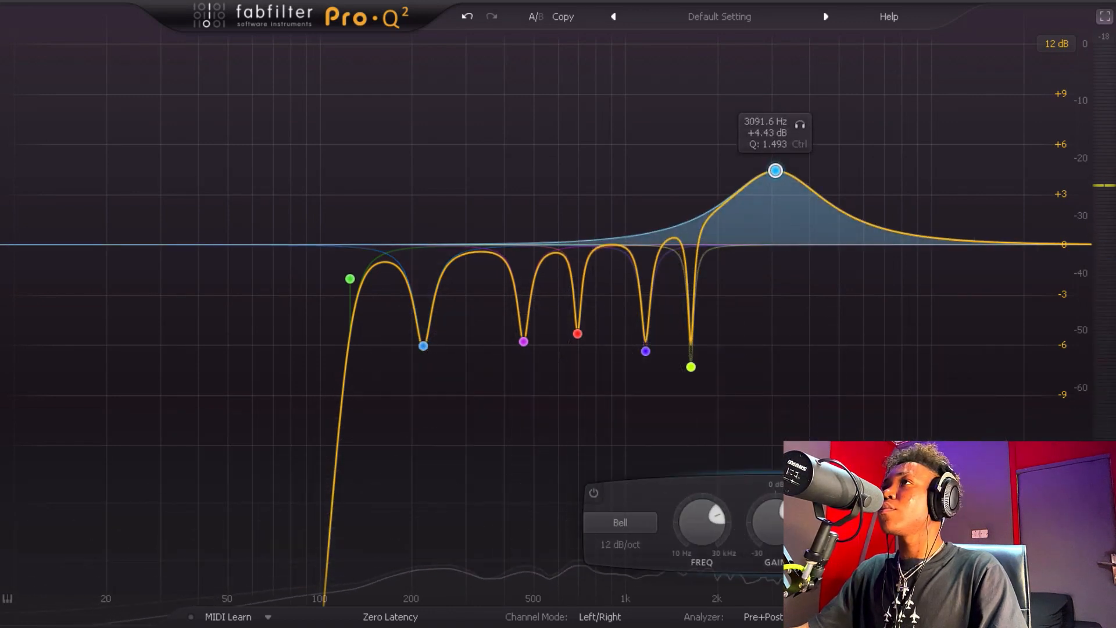
pyautogui.moveTo(850, 522); pyautogui.dragTo(863, 413)
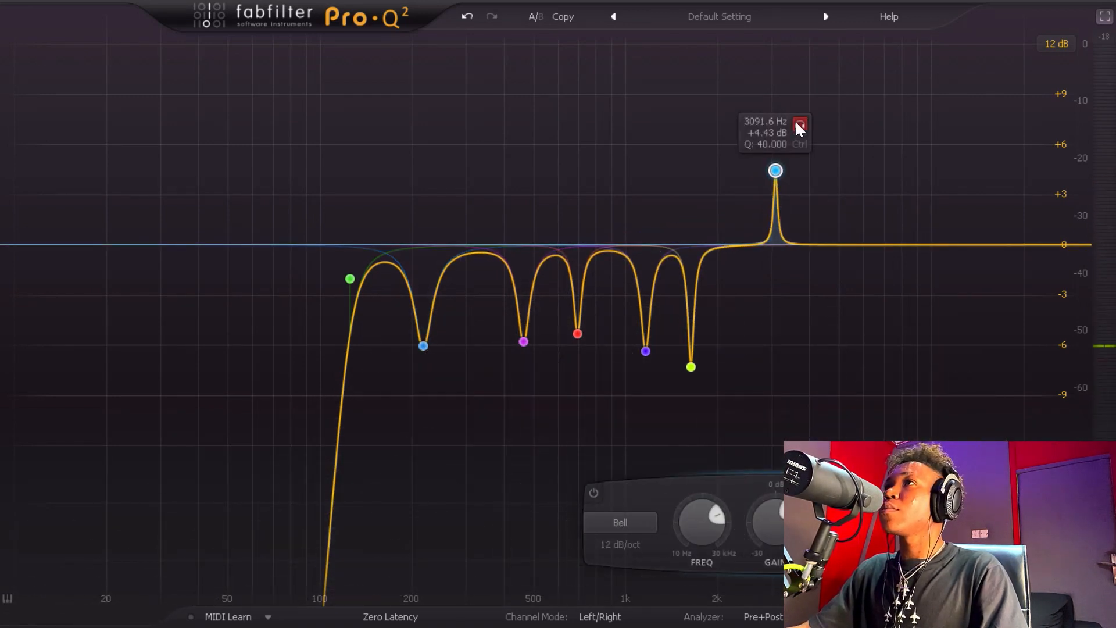
pyautogui.moveTo(797, 124); pyautogui.dragTo(739, 132)
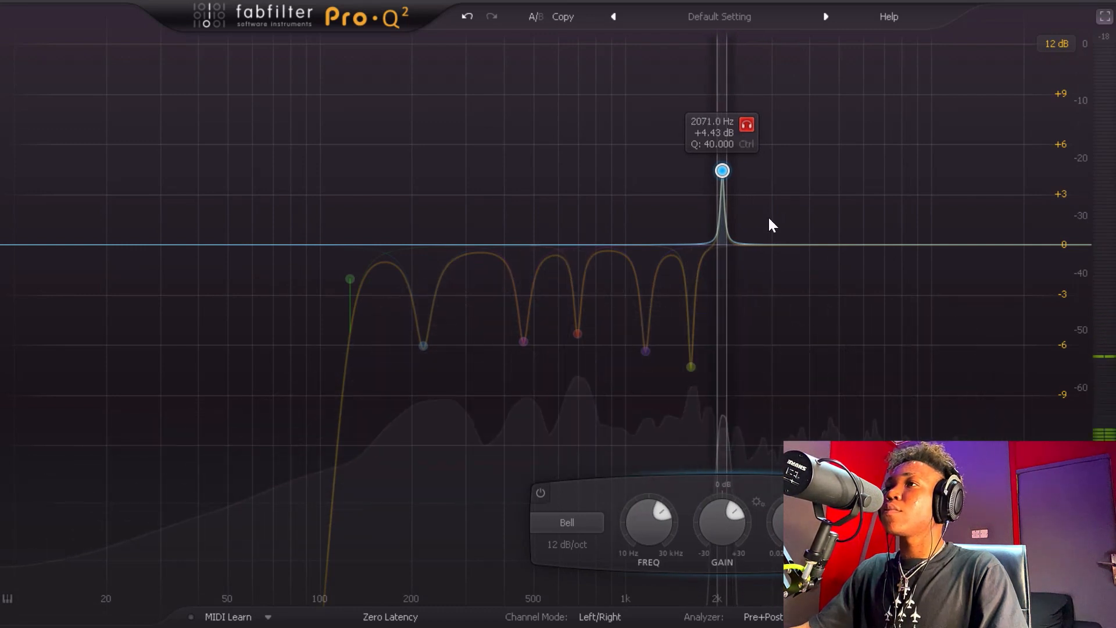
pyautogui.moveTo(720, 516); pyautogui.dragTo(736, 619)
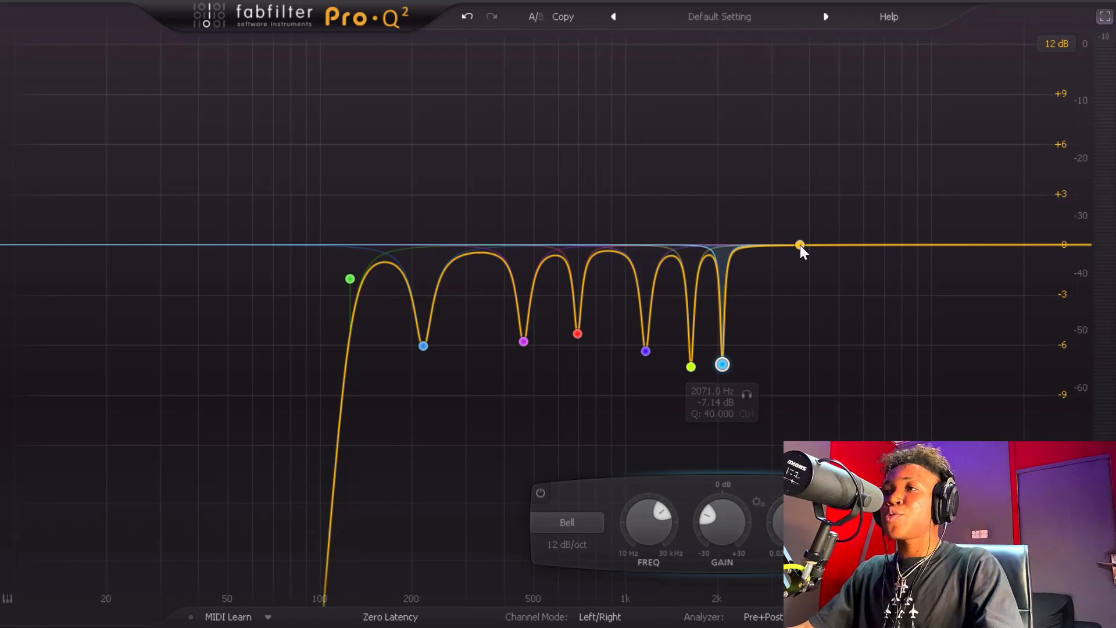
# - Add an eighth bell boosted about 4.9 dB with a Q of 40 and sweep it soloed down to about 2589 Hz
pyautogui.moveTo(800, 245); pyautogui.dragTo(794, 162)
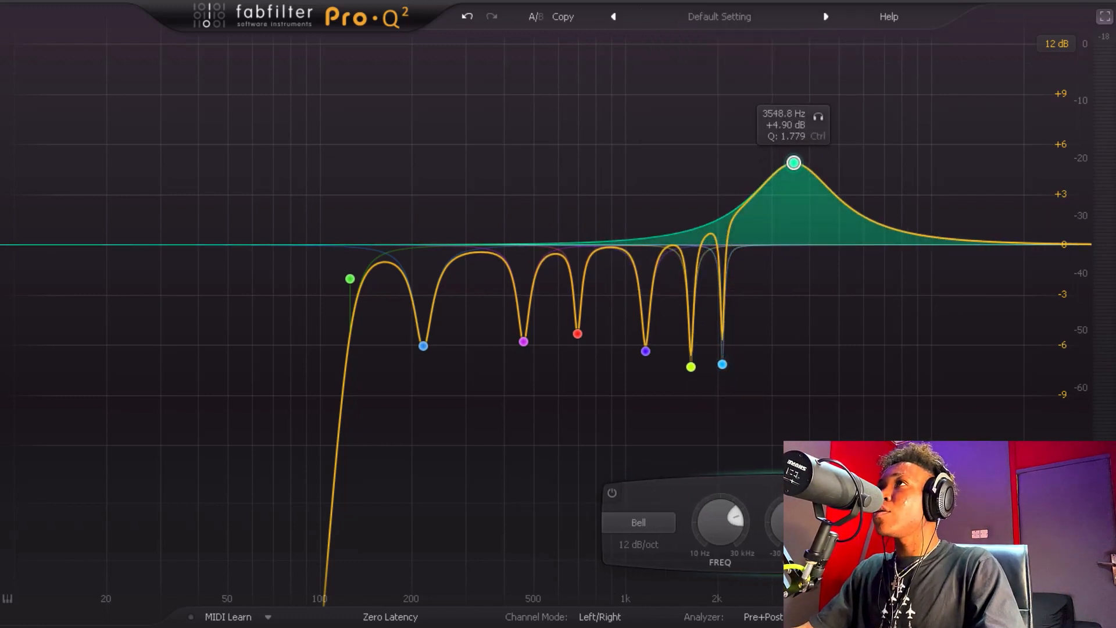
pyautogui.scroll(9, 794, 163)
pyautogui.moveTo(817, 110)
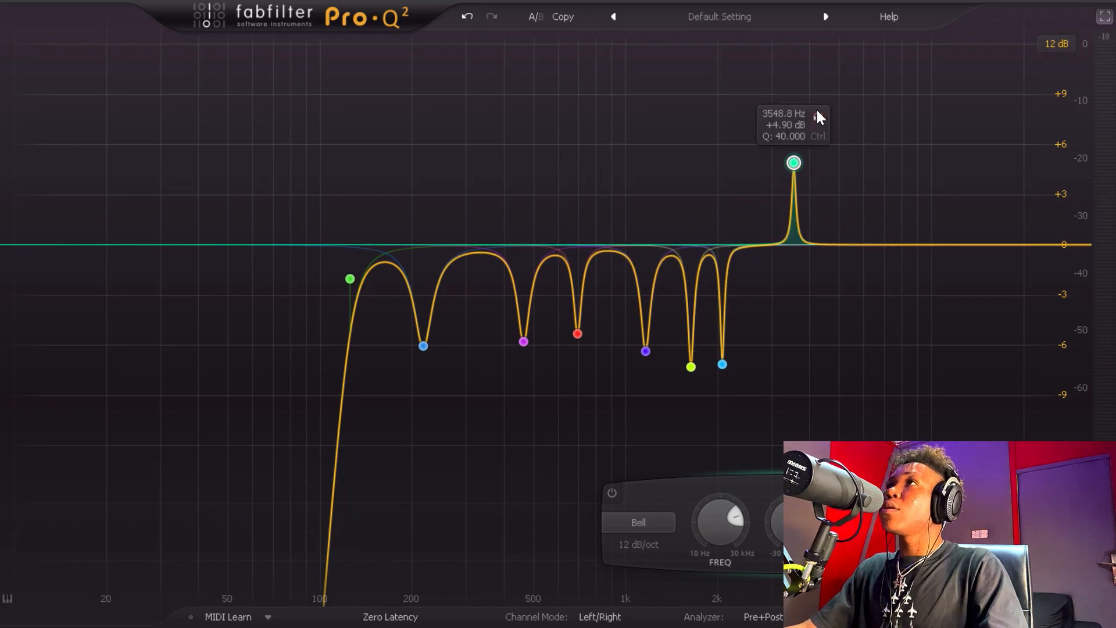
pyautogui.moveTo(818, 118); pyautogui.dragTo(772, 124)
# - Cut the 2589 Hz bell to about -6 dB, auditioning it soloed along the way
pyautogui.moveTo(735, 524); pyautogui.dragTo(767, 602)
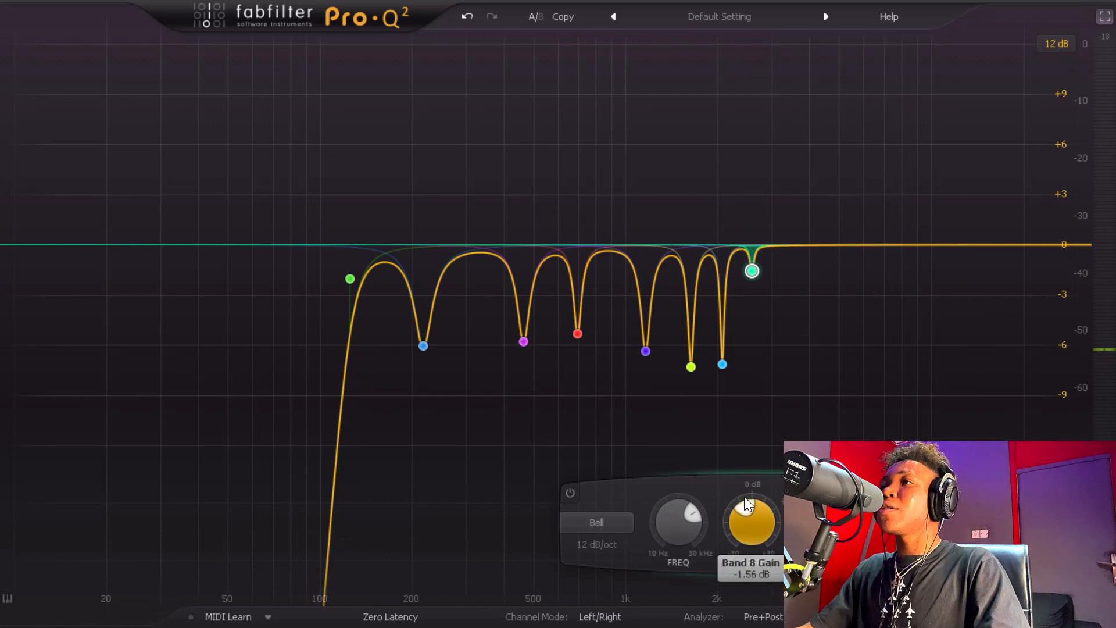
pyautogui.moveTo(742, 507); pyautogui.dragTo(740, 515)
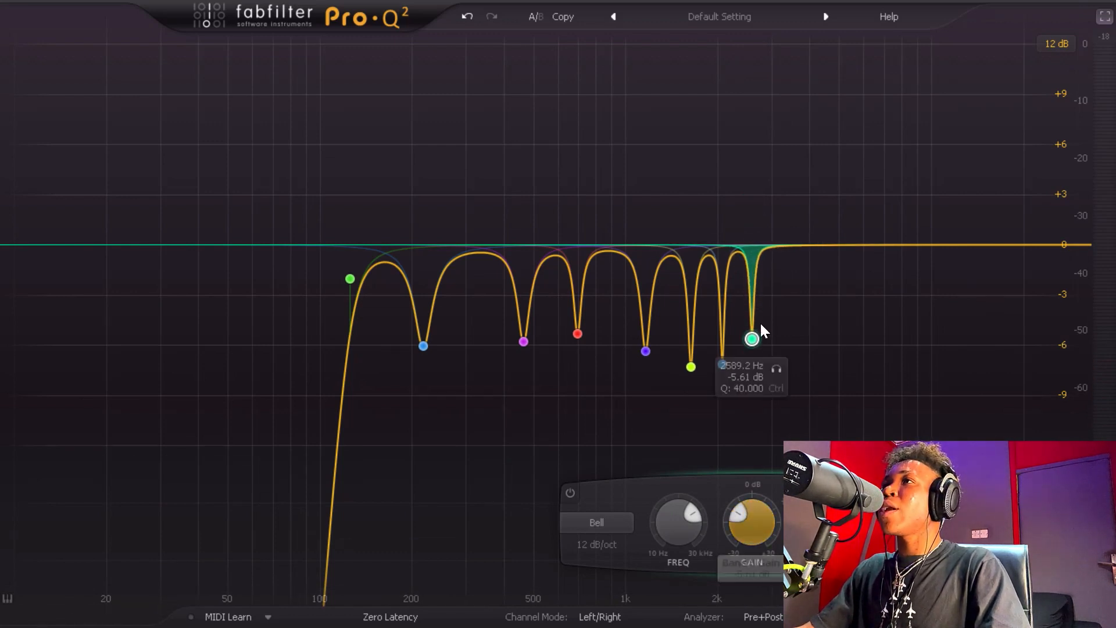
pyautogui.click(772, 368)
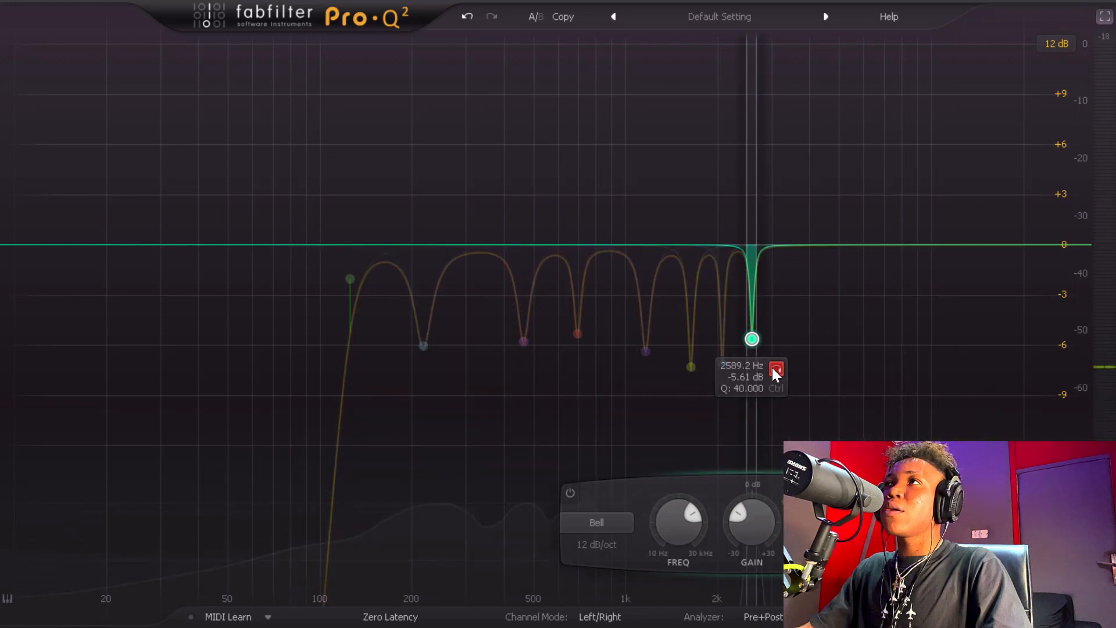
pyautogui.click(774, 370)
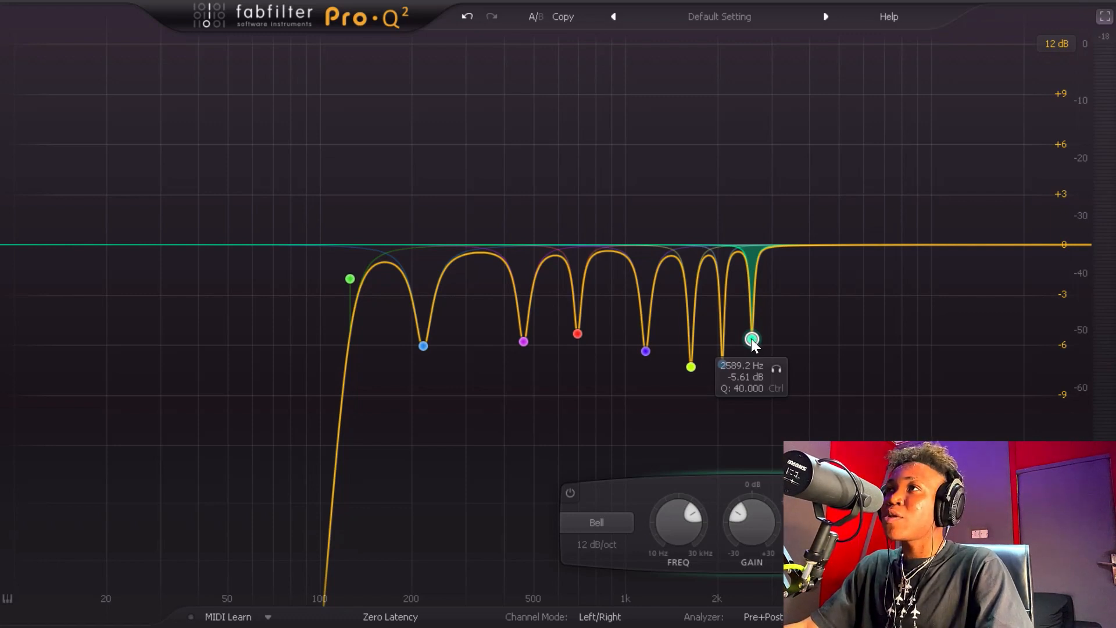
pyautogui.moveTo(750, 341); pyautogui.dragTo(748, 350)
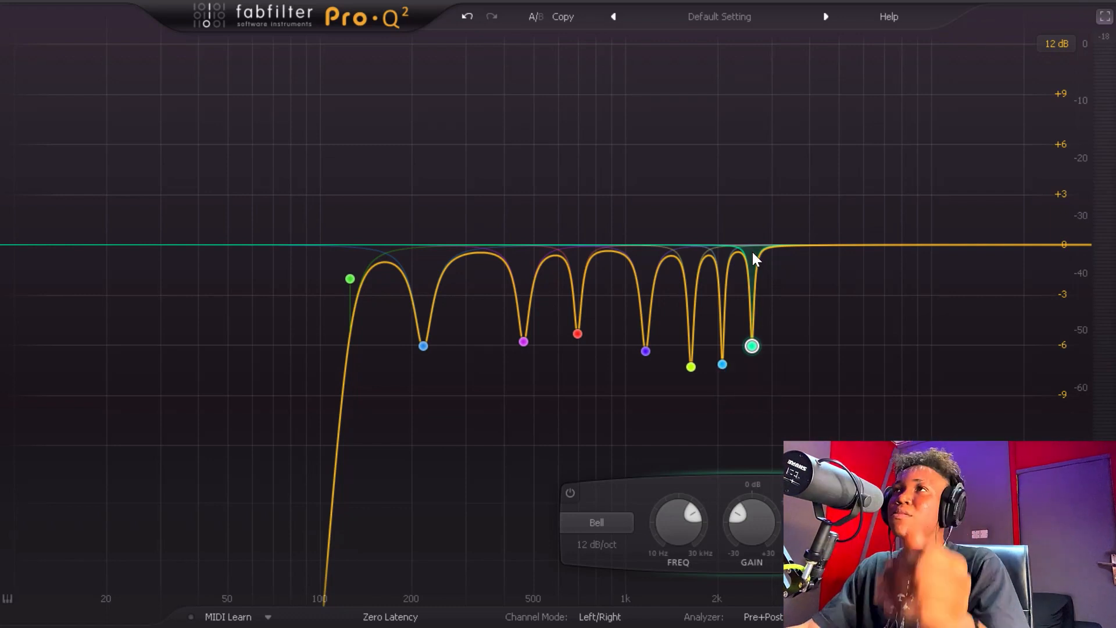
# - Audition the 2589 Hz cut soloed once more and widen it to a Q of about 22.2
pyautogui.moveTo(760, 356)
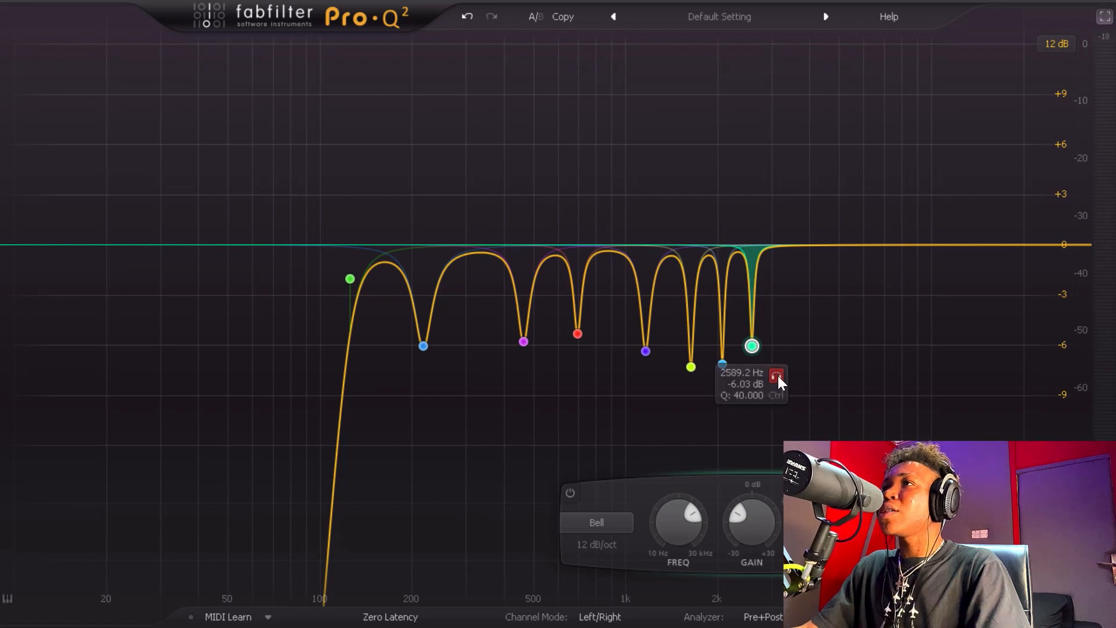
pyautogui.click(778, 376)
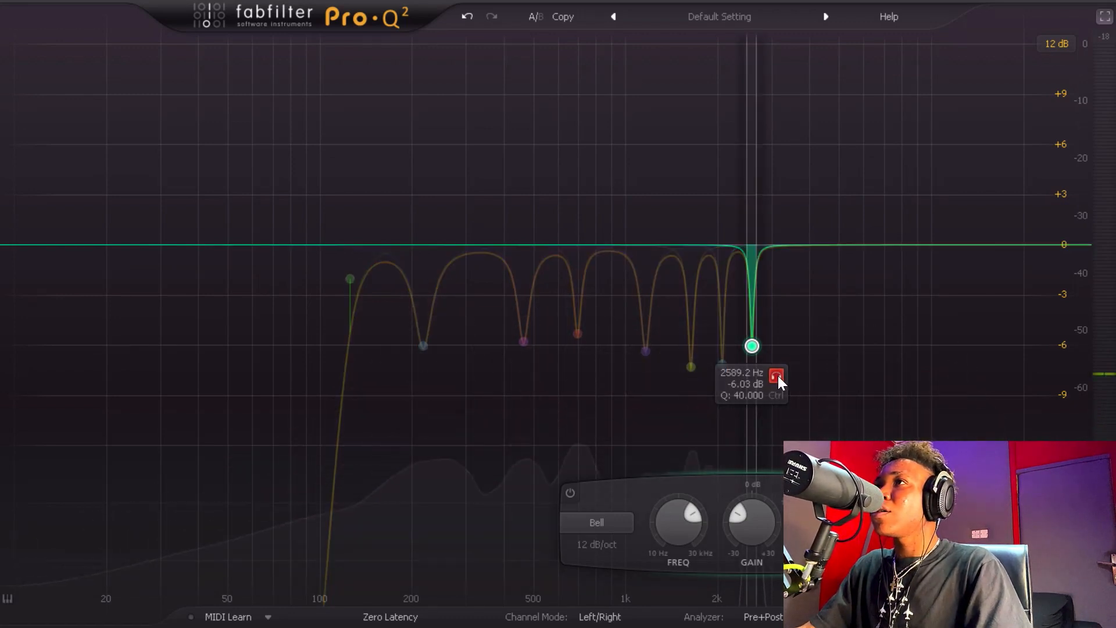
pyautogui.click(778, 376)
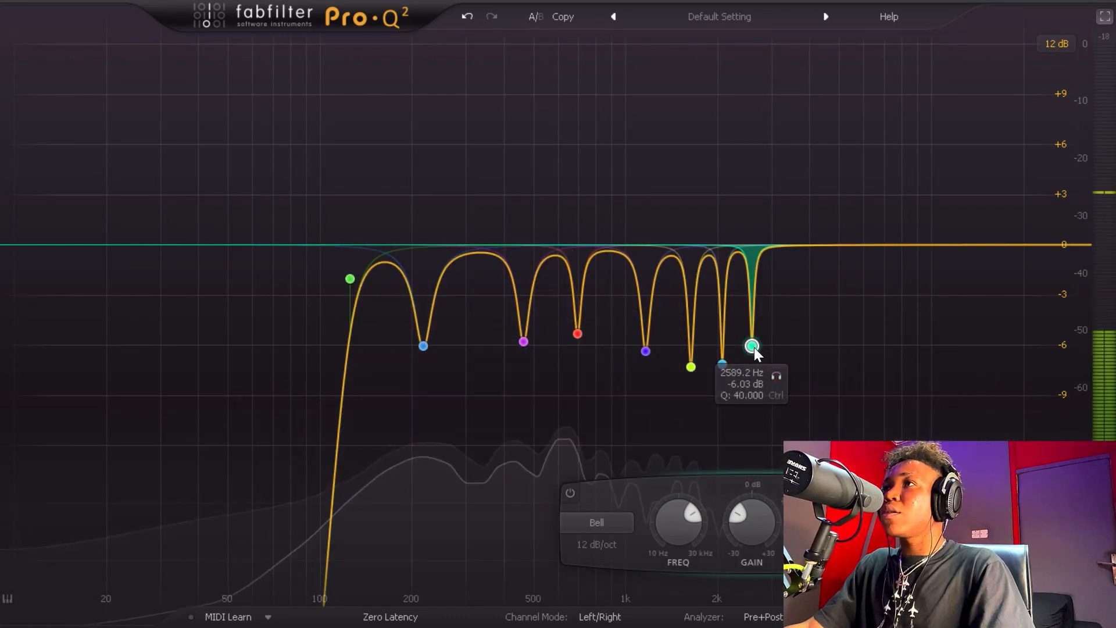
pyautogui.scroll(-5, 755, 347)
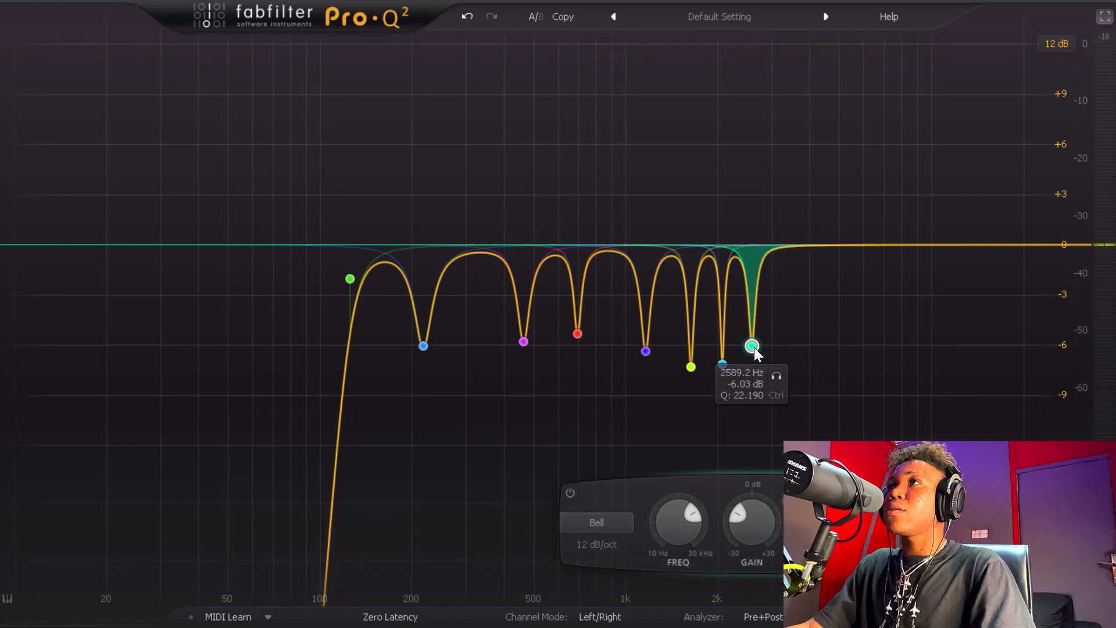
# - Add a ninth bell with a Q of 40, sweep it soloed just above 4.6 kHz, and cut it to about -7 dB
pyautogui.moveTo(835, 244); pyautogui.dragTo(836, 209)
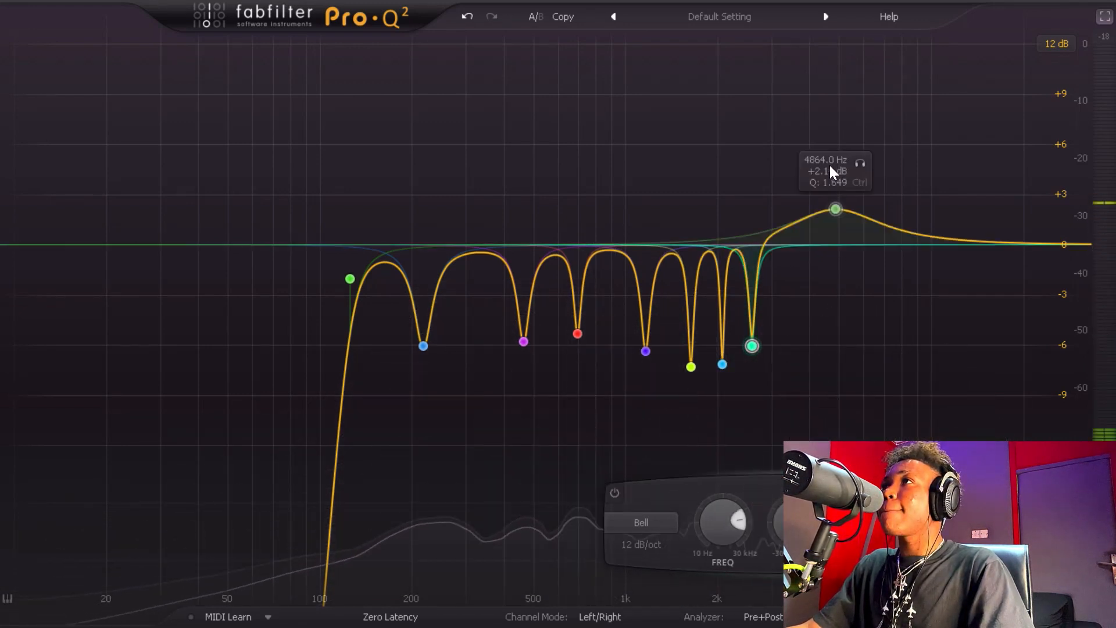
pyautogui.moveTo(830, 167); pyautogui.dragTo(828, 164)
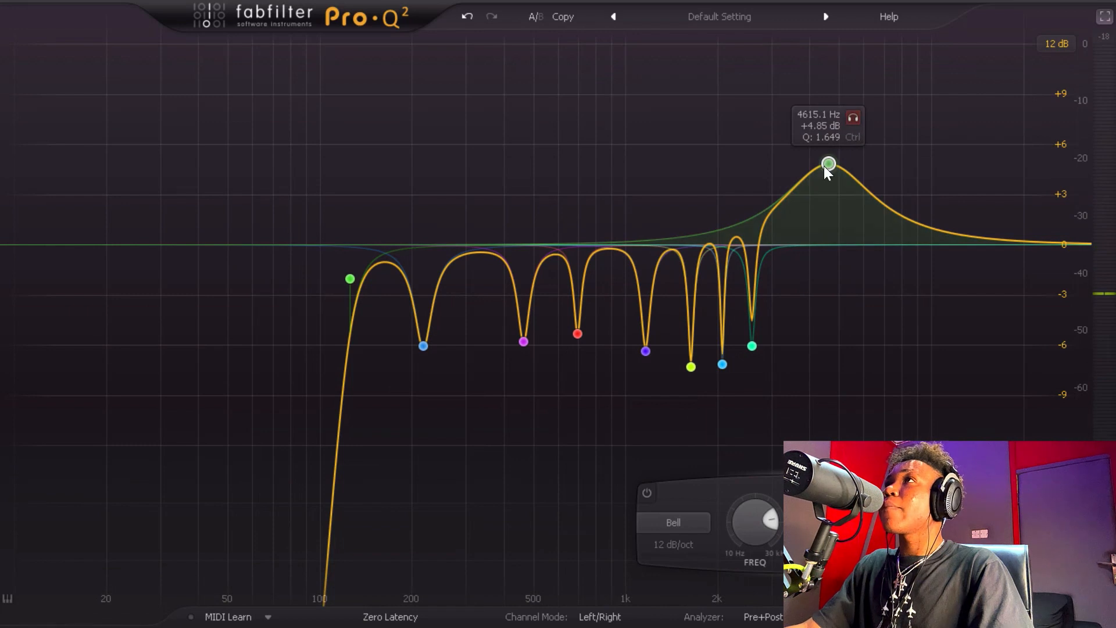
pyautogui.scroll(-3, 826, 166)
pyautogui.scroll(10, 826, 167)
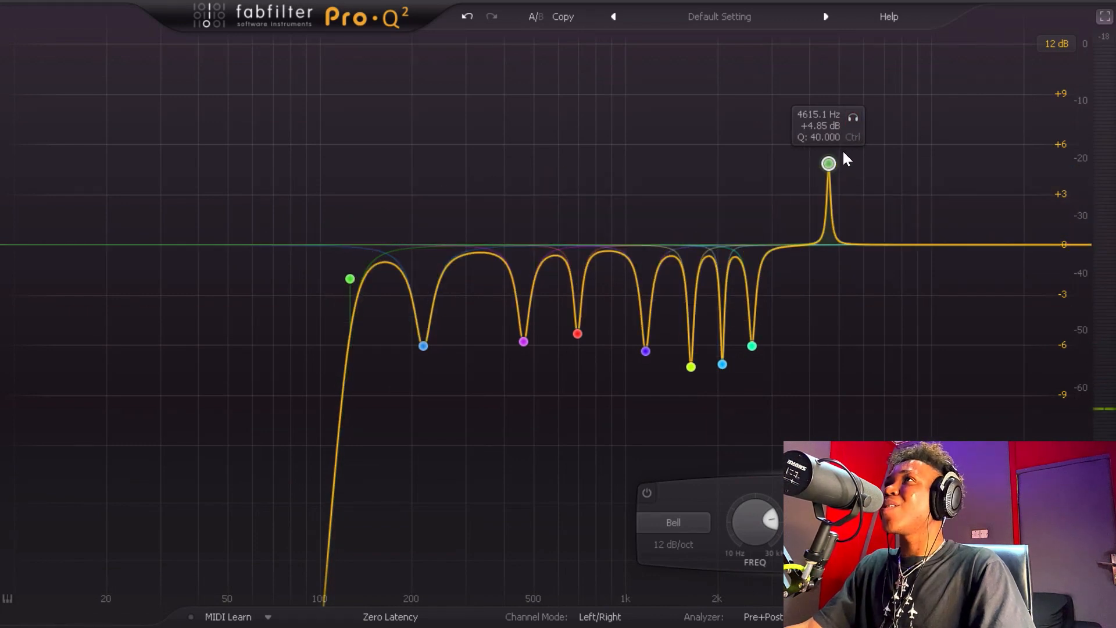
pyautogui.moveTo(850, 117); pyautogui.dragTo(833, 314)
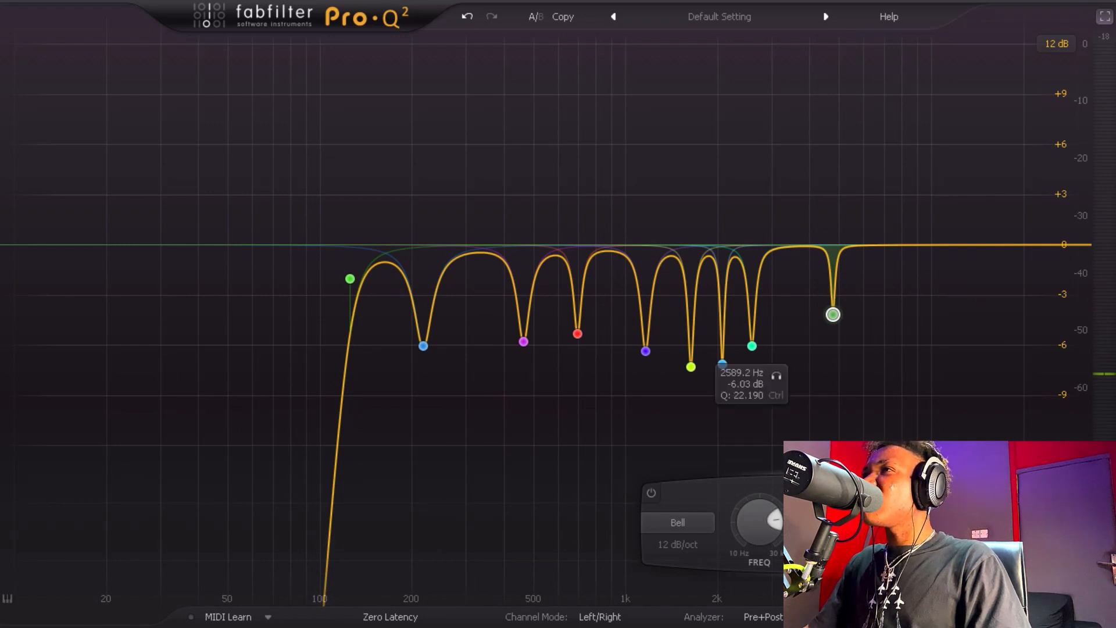
pyautogui.moveTo(834, 314); pyautogui.dragTo(833, 364)
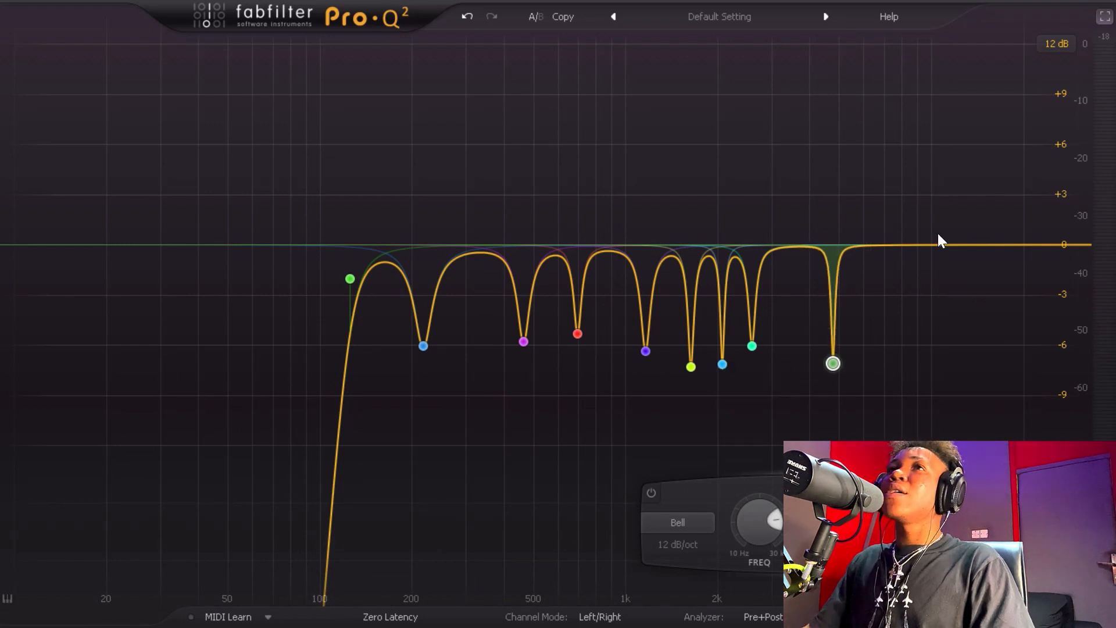
# - Play back the lead track to judge the finished EQ, moving the plugin window aside
pyautogui.press('space')
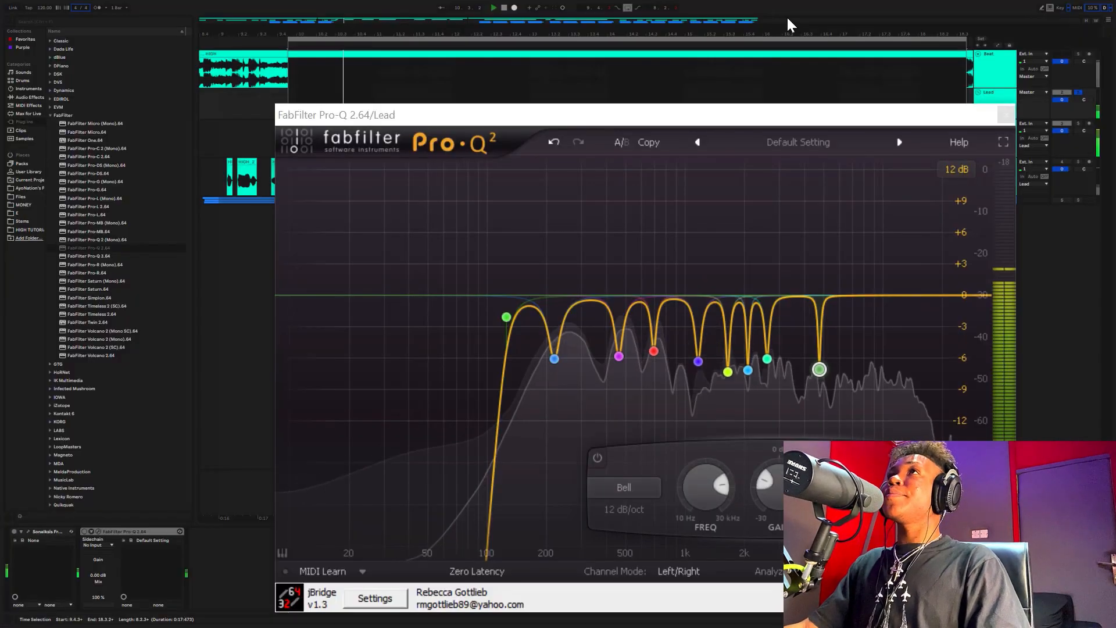
pyautogui.moveTo(651, 122); pyautogui.dragTo(611, 113)
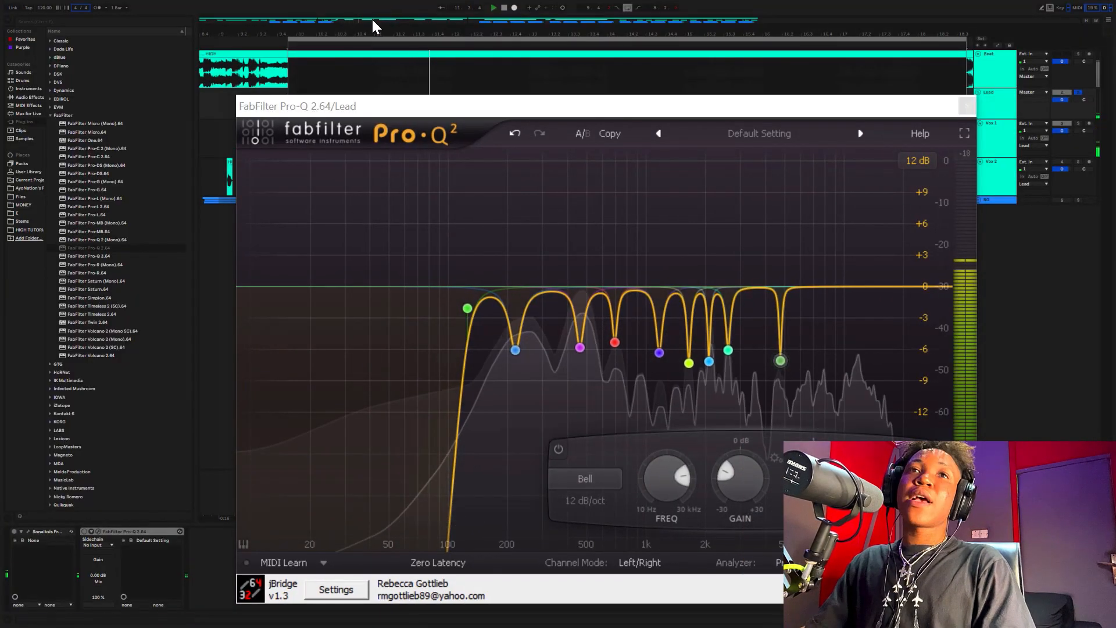
pyautogui.press('space')
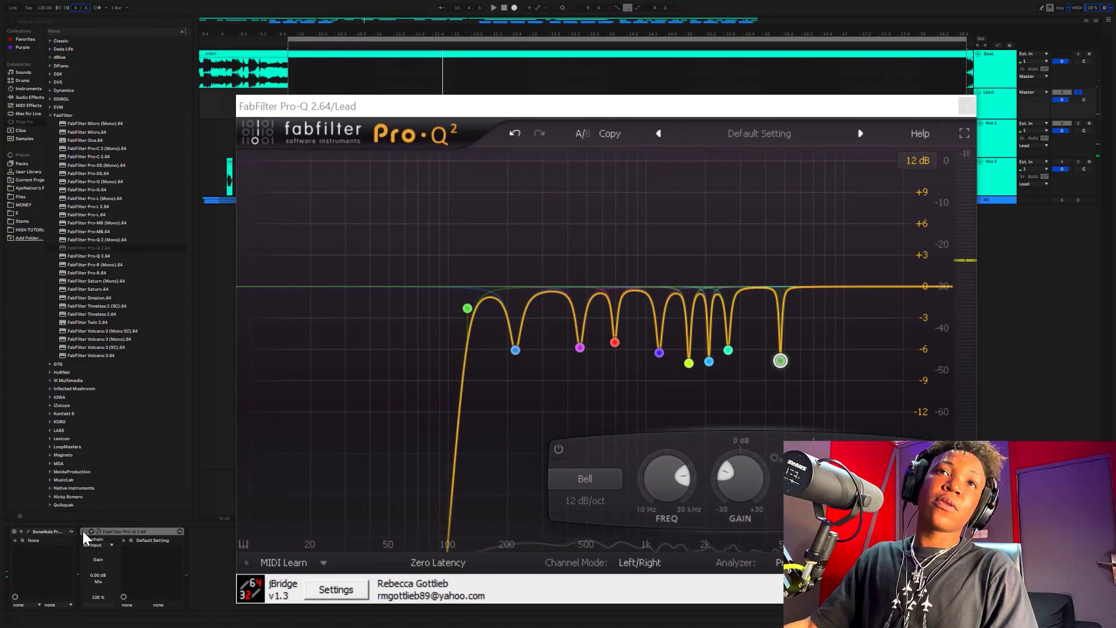
pyautogui.press('space')
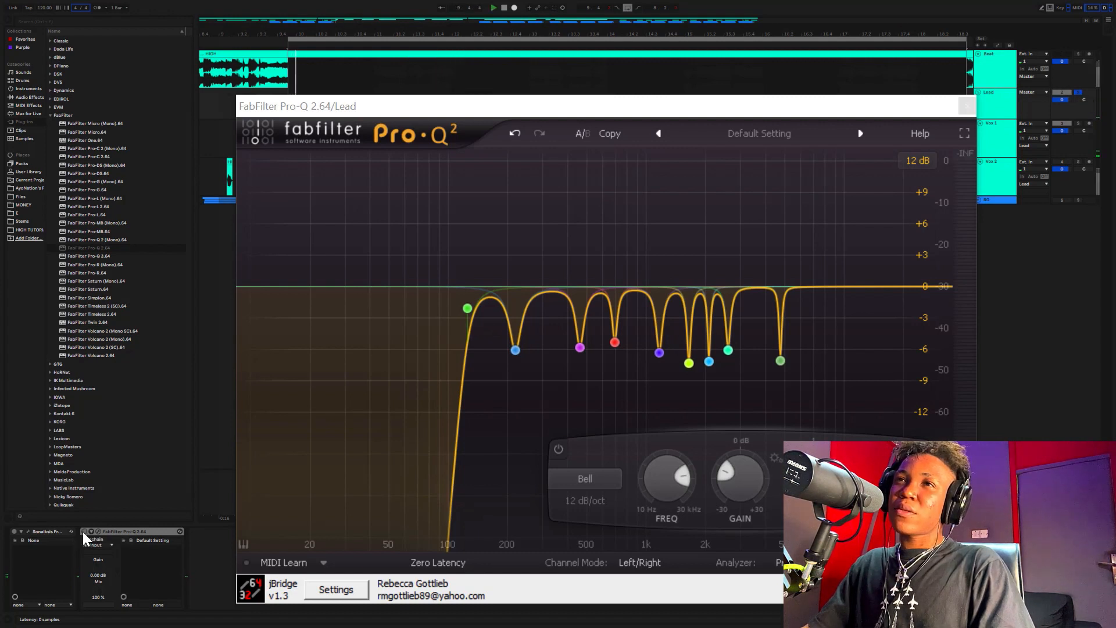
pyautogui.press('space')
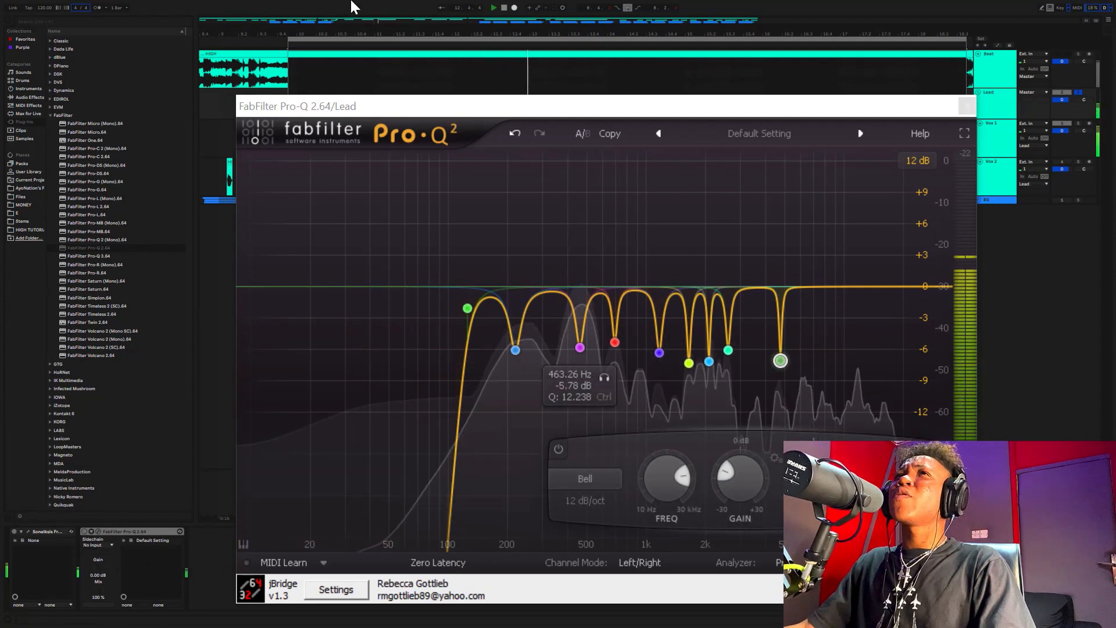
# - Audition the third band soloed, then retune its cut to about 454 Hz and -7.1 dB
pyautogui.click(579, 348)
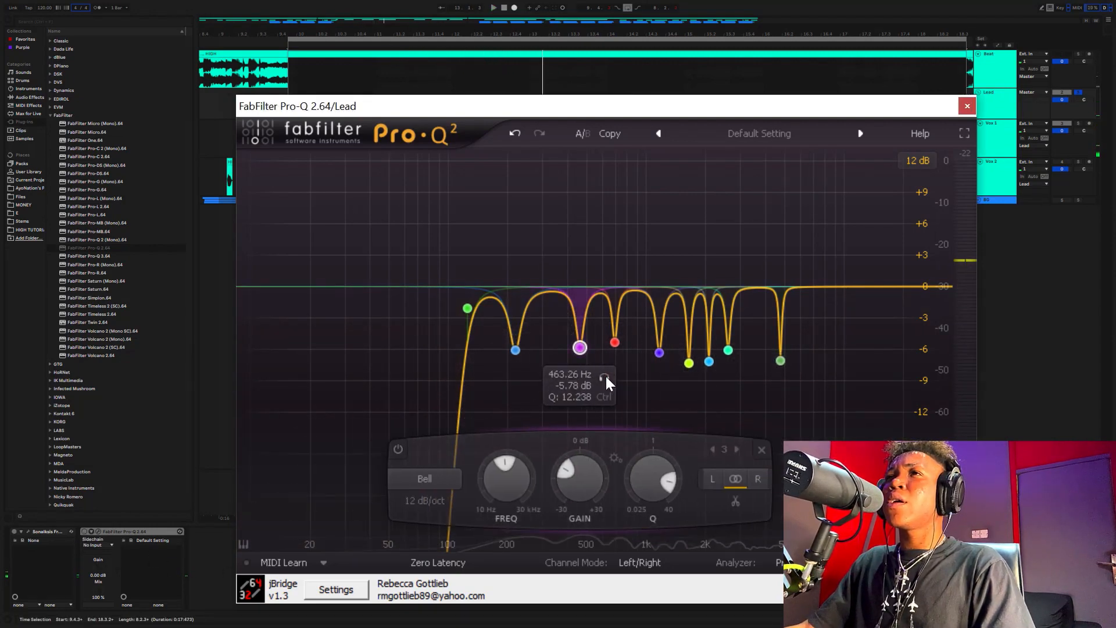
pyautogui.click(606, 376)
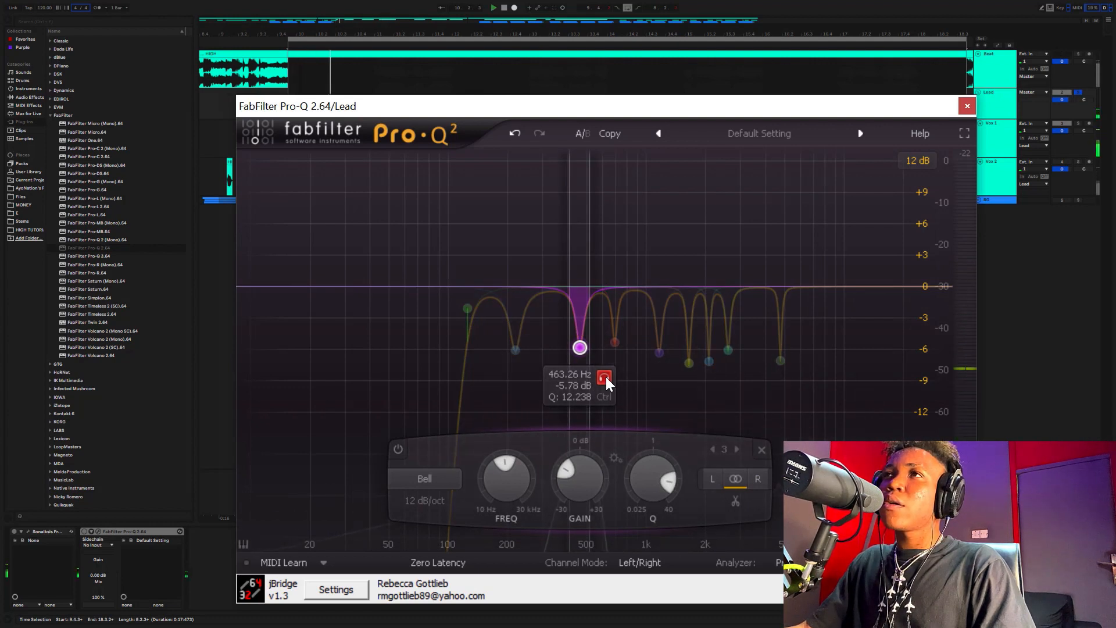
pyautogui.click(606, 376)
pyautogui.moveTo(579, 348); pyautogui.dragTo(578, 362)
# - Play back the equalized lead and take the Lead track out of solo to hear it with the beat
pyautogui.press('space')
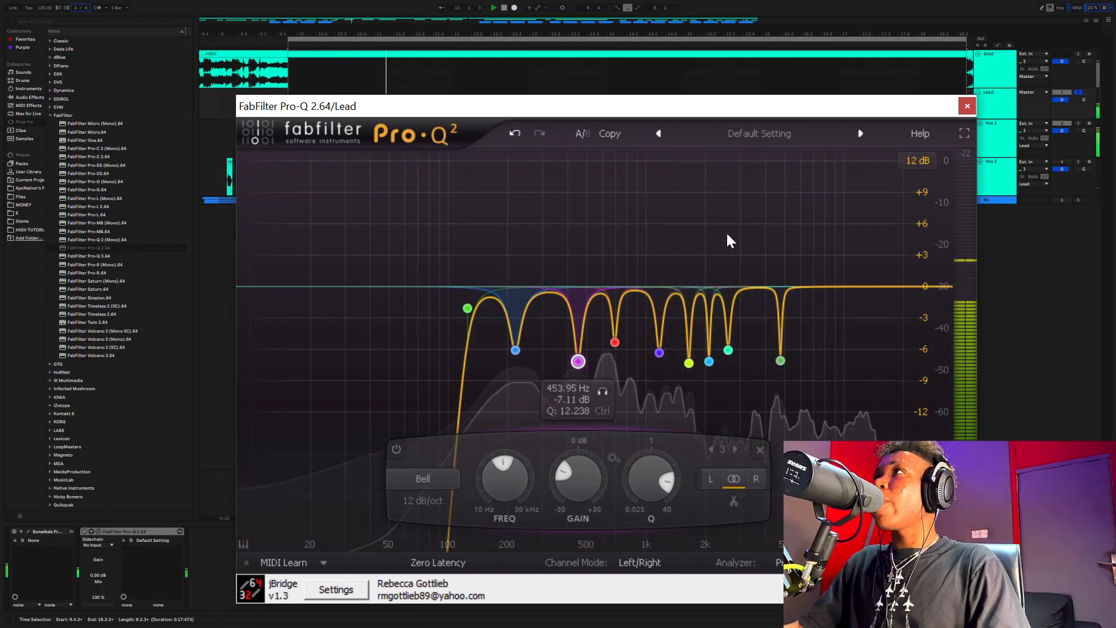
pyautogui.click(1079, 91)
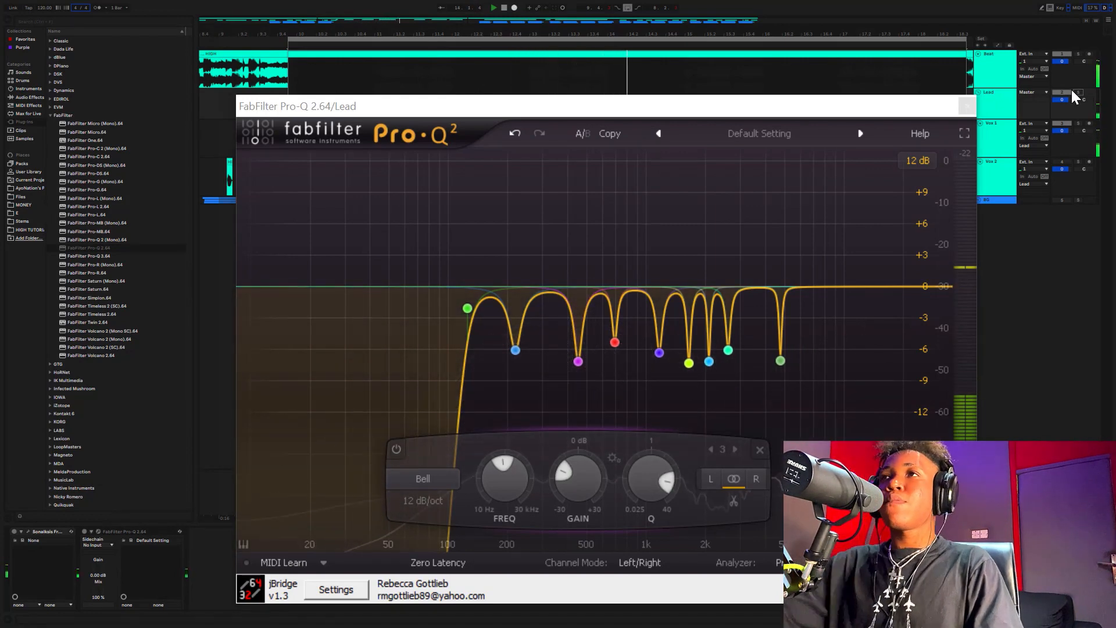
# - Close the EQ window and collapse both devices in the Lead track's effect chain
pyautogui.click(964, 113)
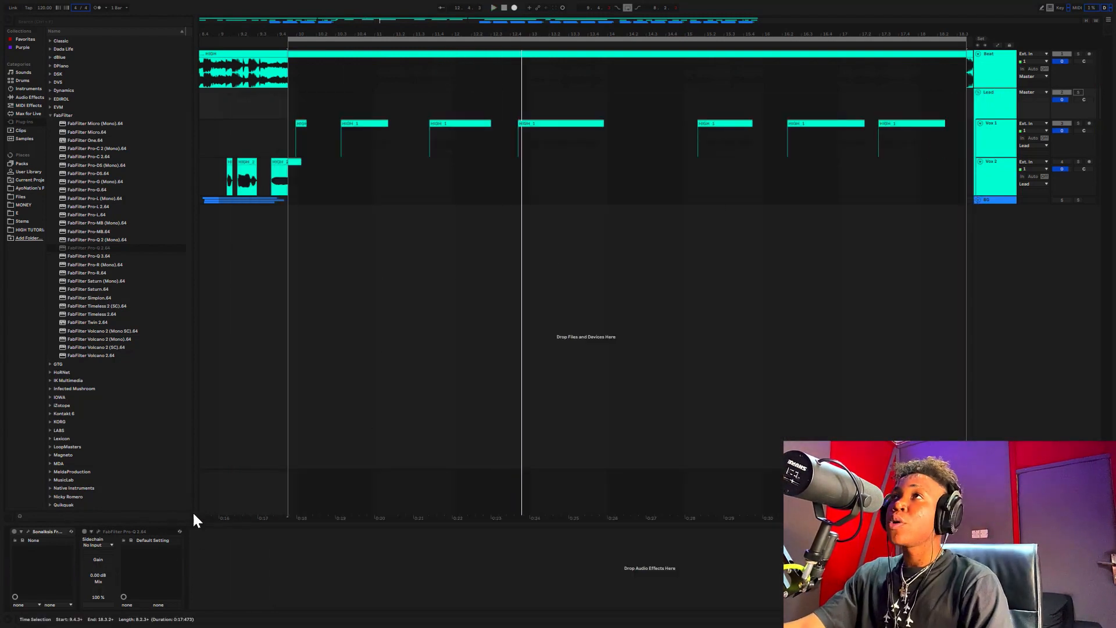
pyautogui.doubleClick(121, 531)
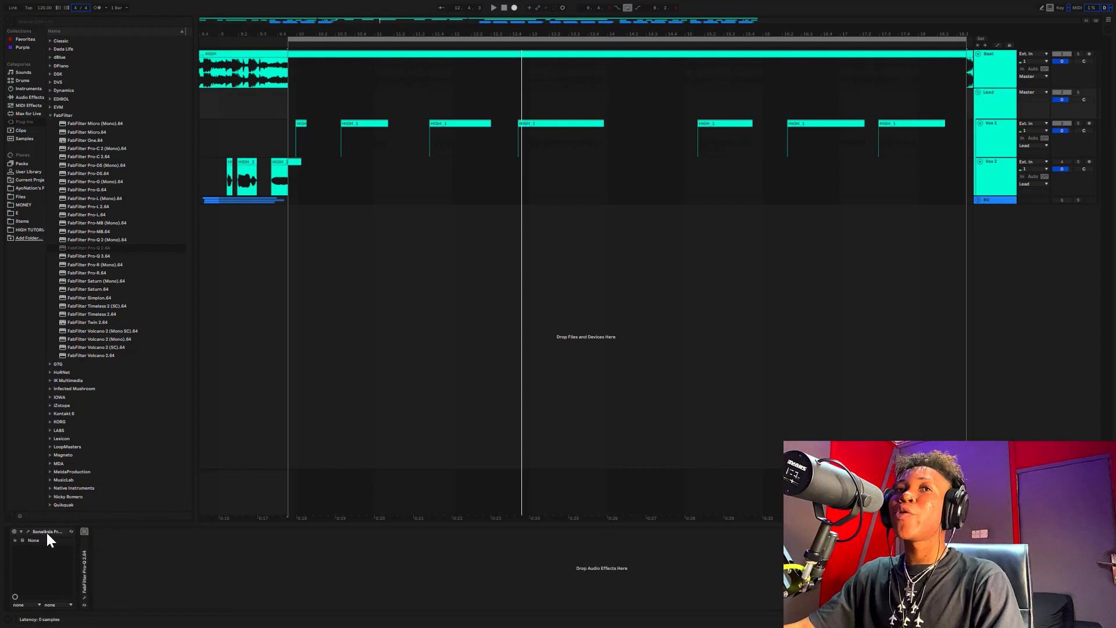
pyautogui.doubleClick(47, 532)
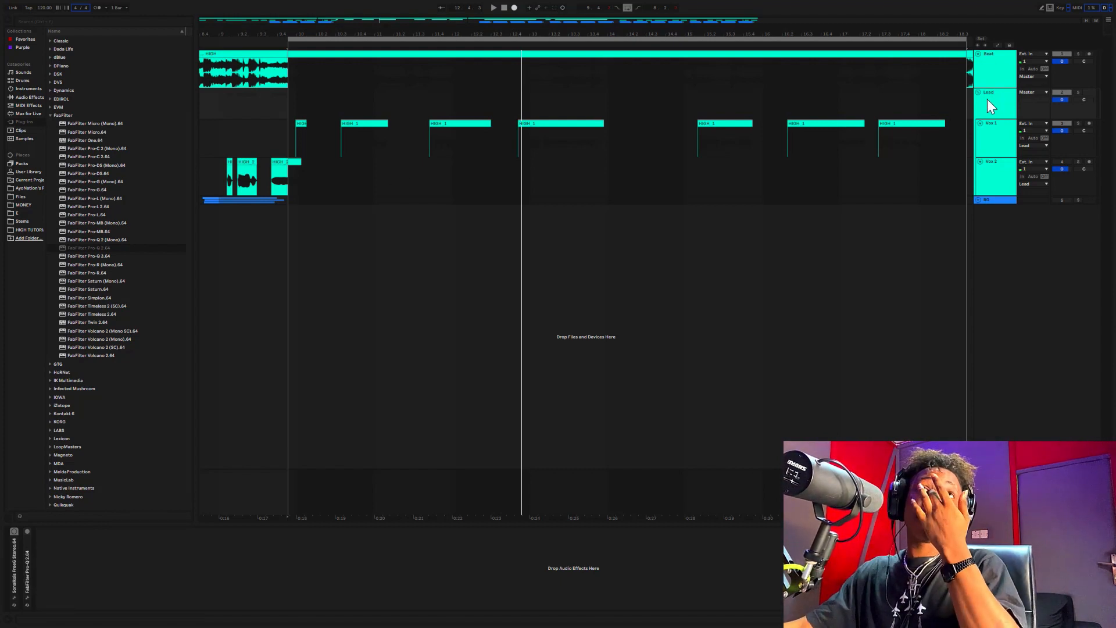
# - Collapse the FabFilter plug-in folder and expand the Waves folder and its WaveShell
pyautogui.click(50, 117)
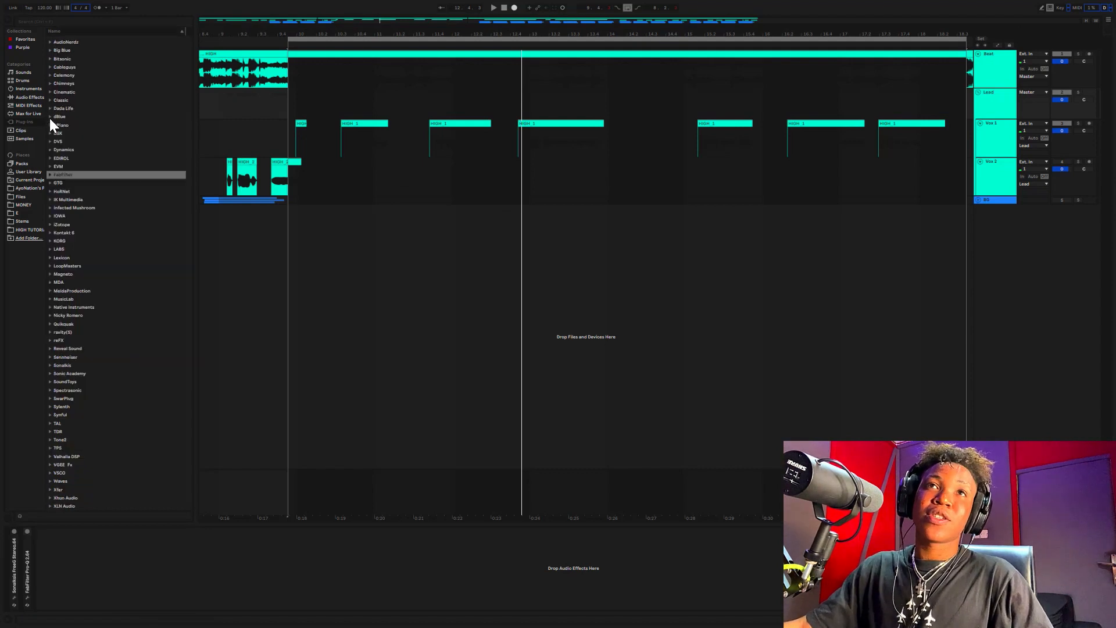
pyautogui.click(49, 481)
pyautogui.click(53, 481)
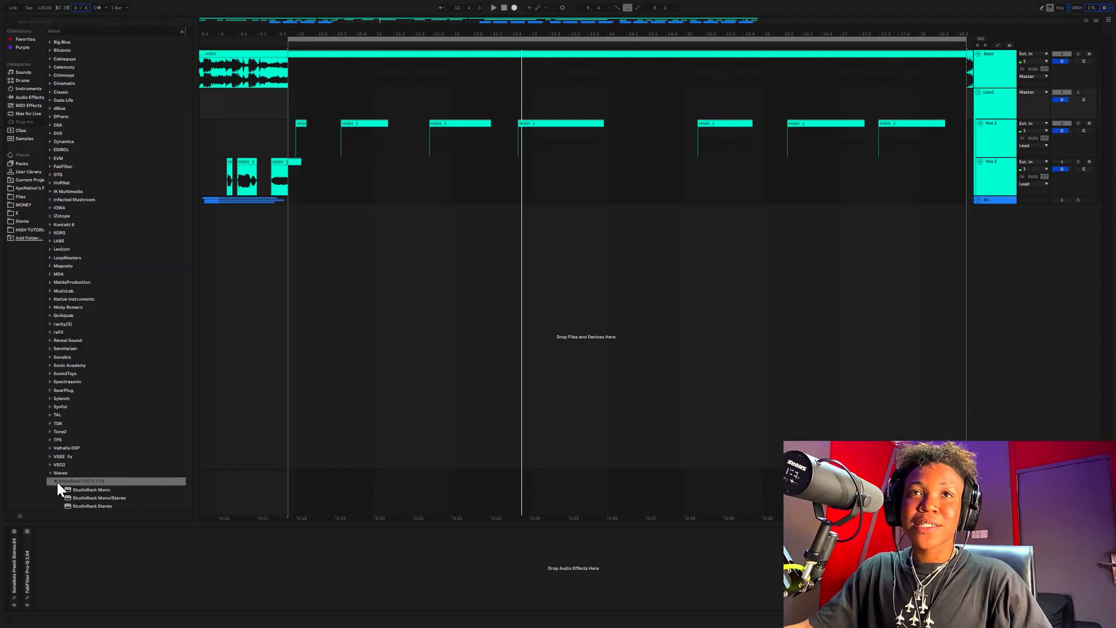
# - Select StudioRack Stereo in the WaveShell folder as the next effect for the Lead track
pyautogui.click(100, 481)
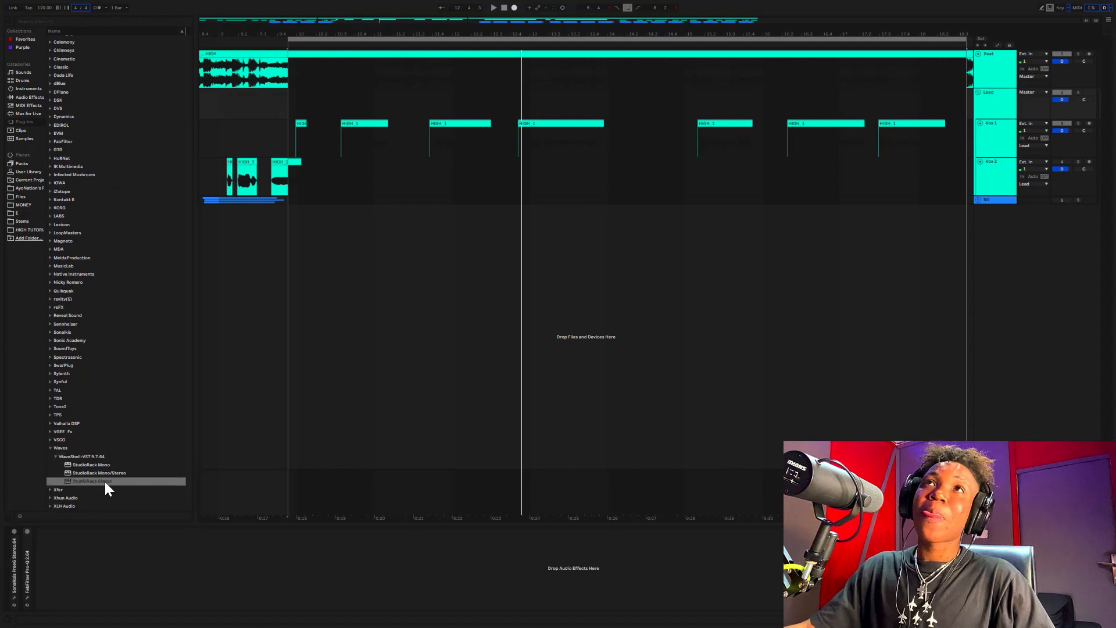
pyautogui.click(623, 190)
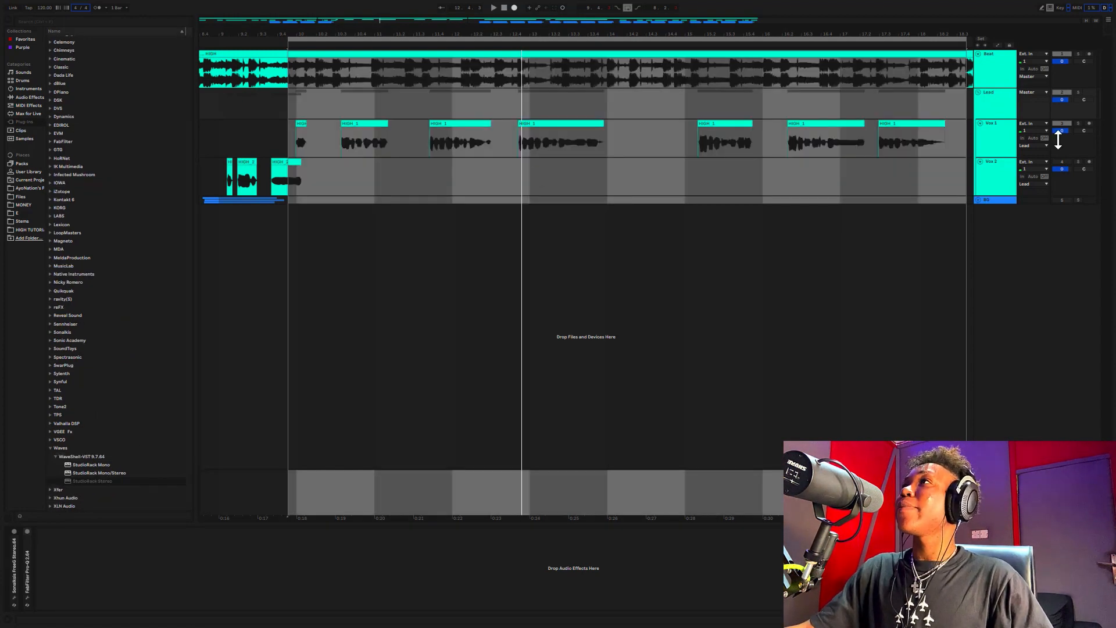
pyautogui.click(1005, 105)
pyautogui.click(14, 547)
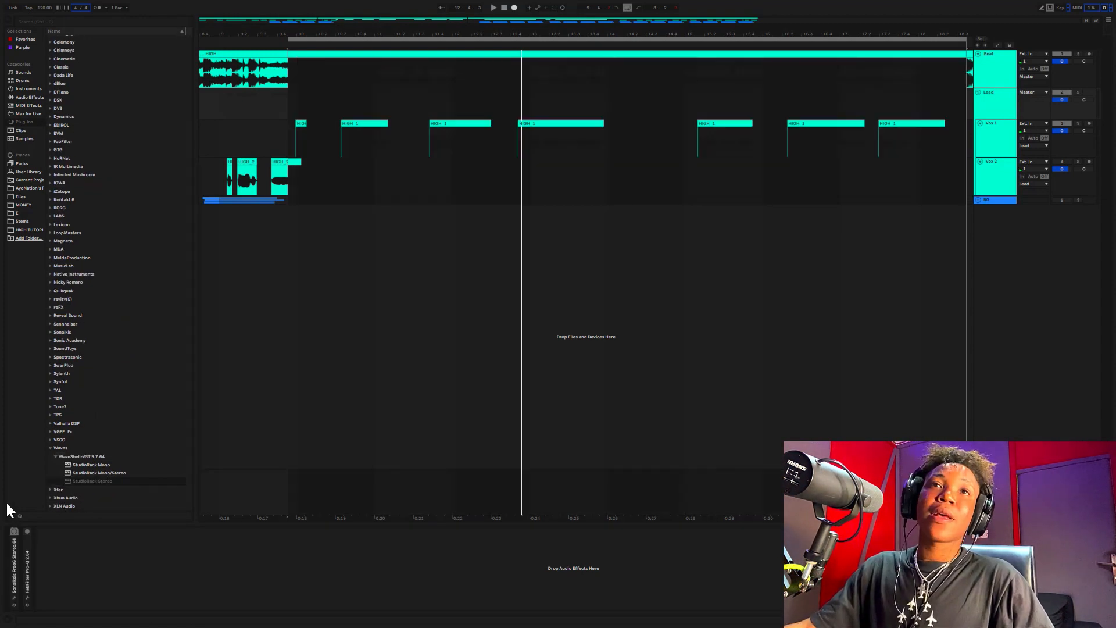
pyautogui.click(105, 481)
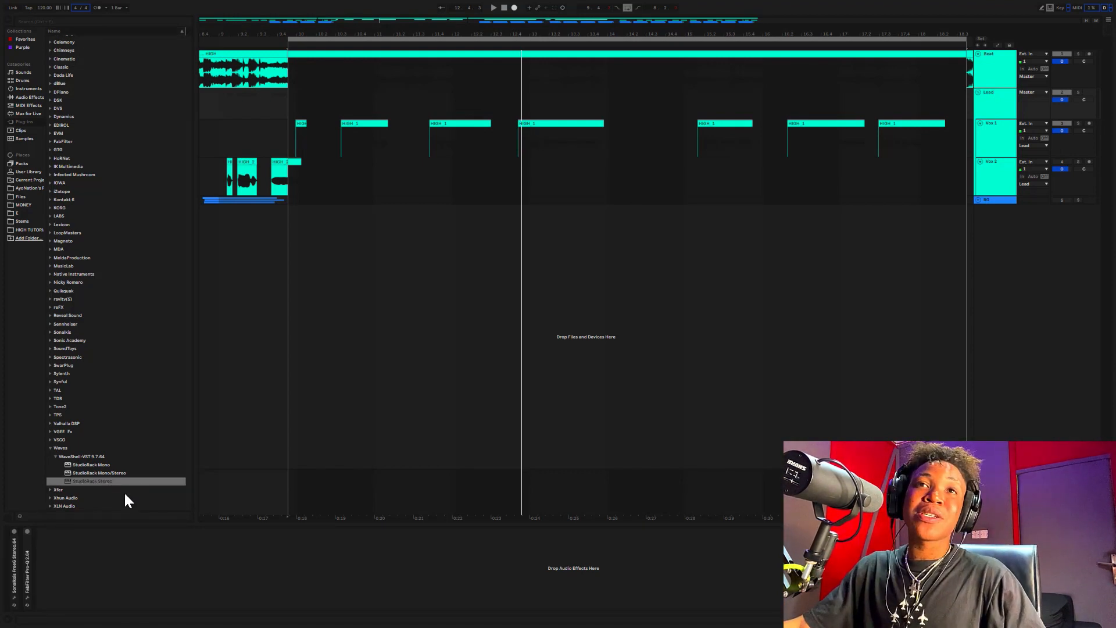
pyautogui.click(267, 98)
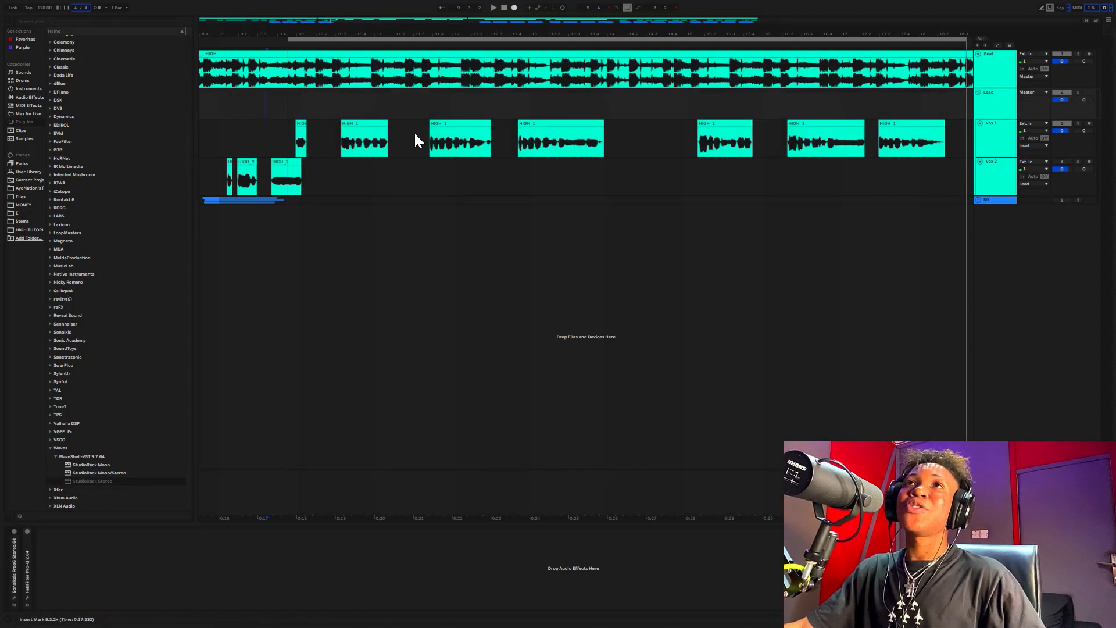
pyautogui.click(364, 126)
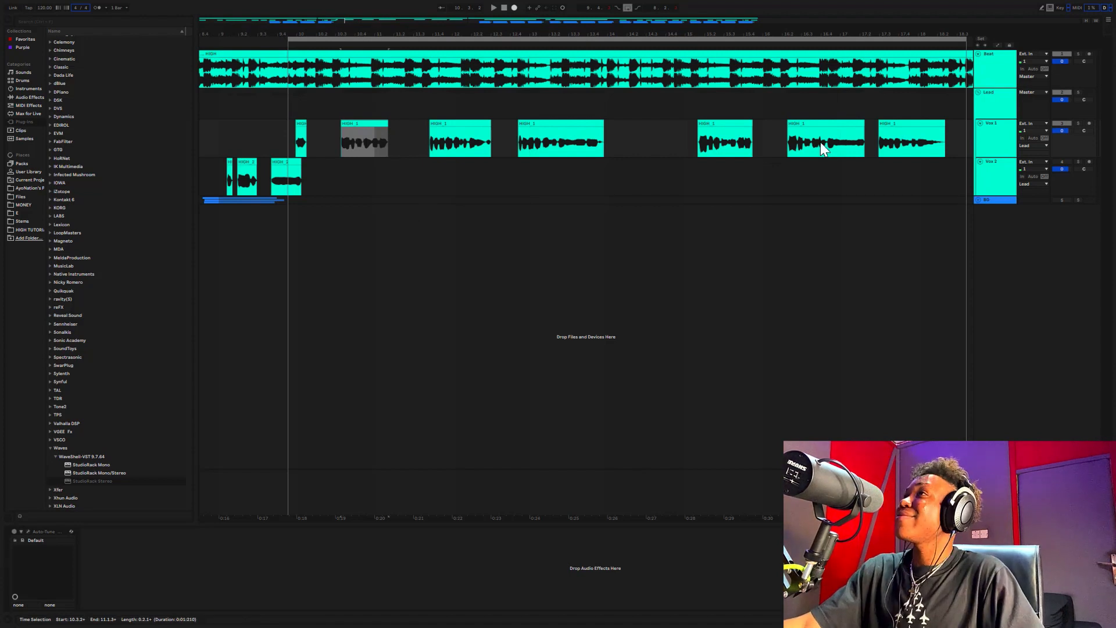
pyautogui.click(1004, 93)
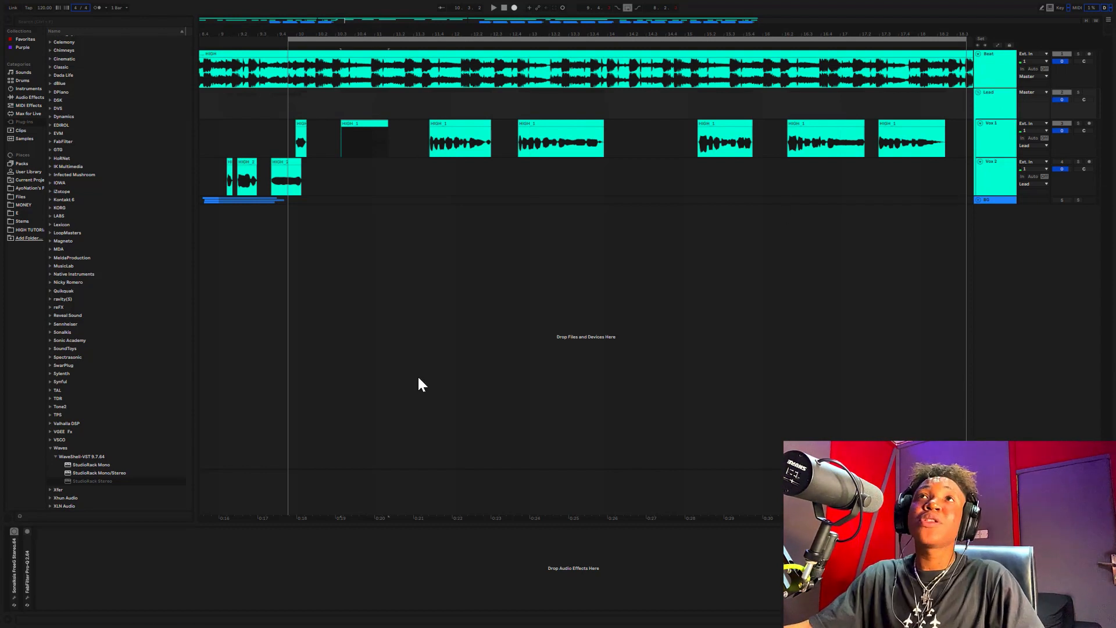
pyautogui.click(544, 118)
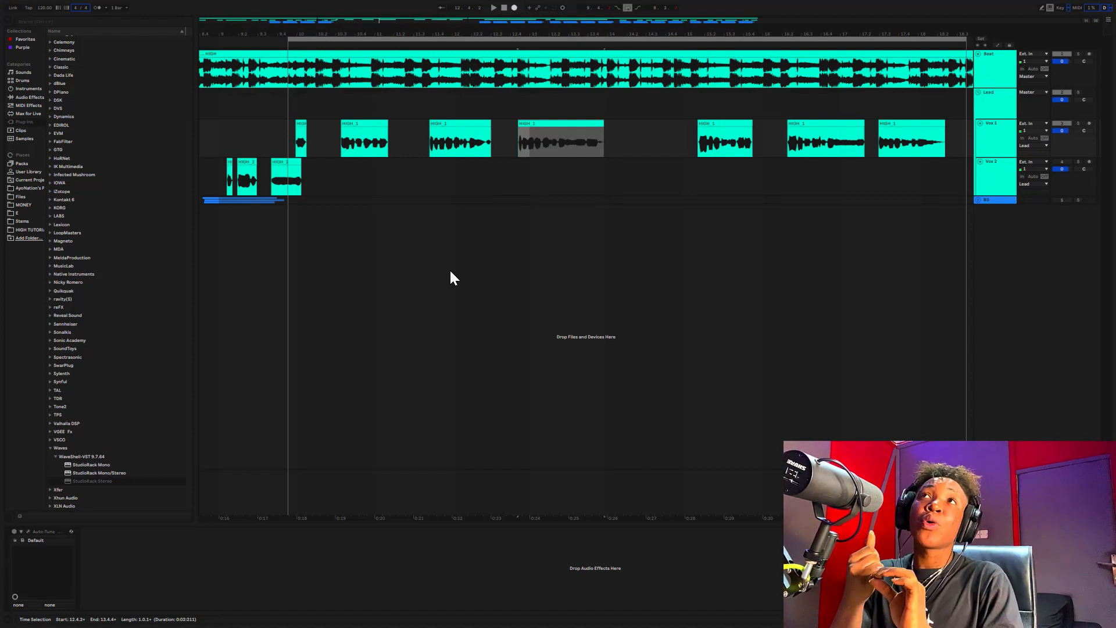
pyautogui.click(438, 54)
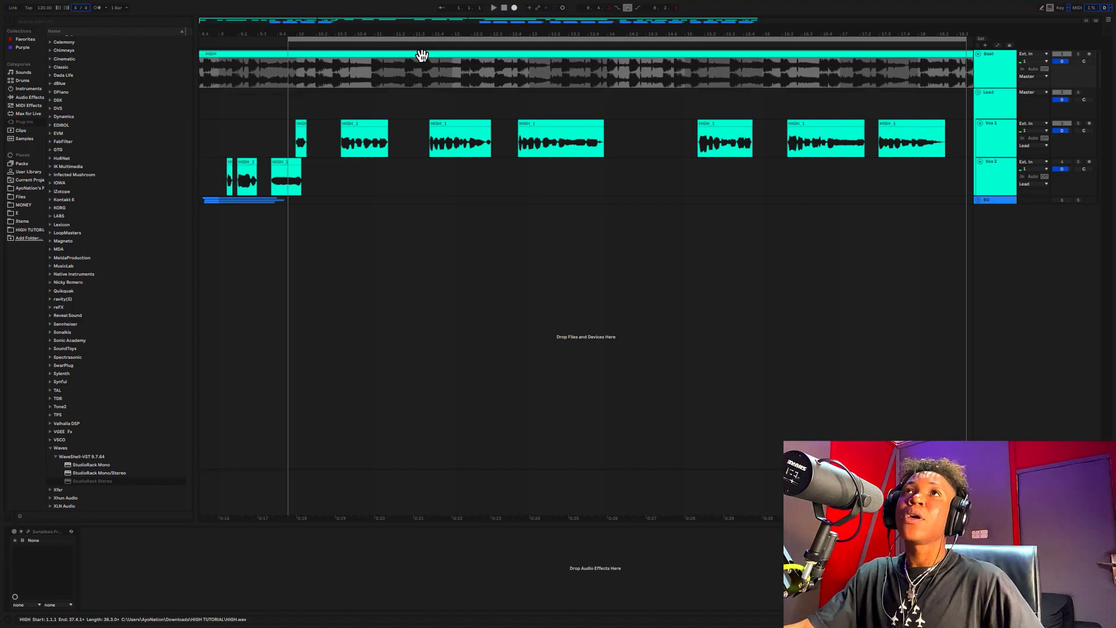
# - Load StudioRack Stereo on the Lead track and add the CLA-2A compressor from the Dynamics category to its first slot
pyautogui.click(357, 123)
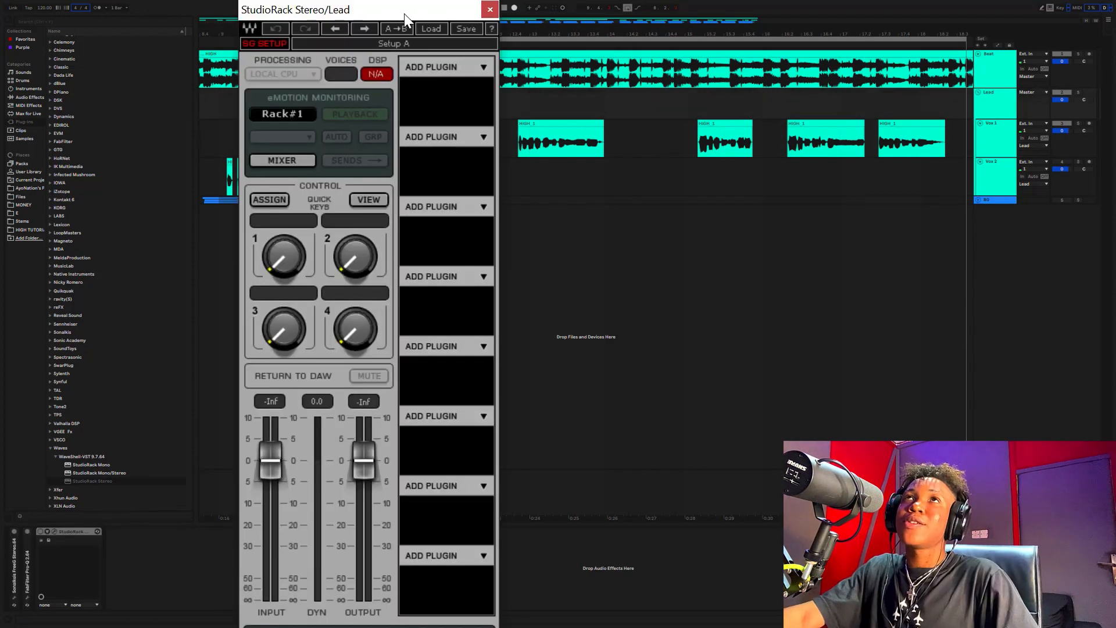
pyautogui.moveTo(404, 13); pyautogui.dragTo(415, 43)
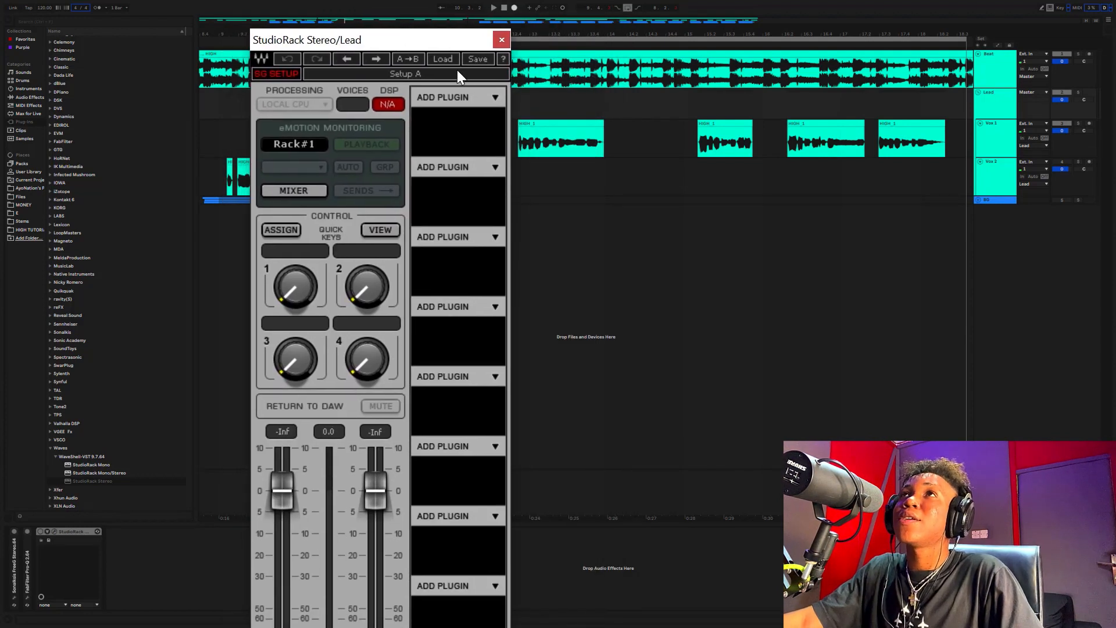
pyautogui.click(494, 99)
pyautogui.moveTo(560, 114)
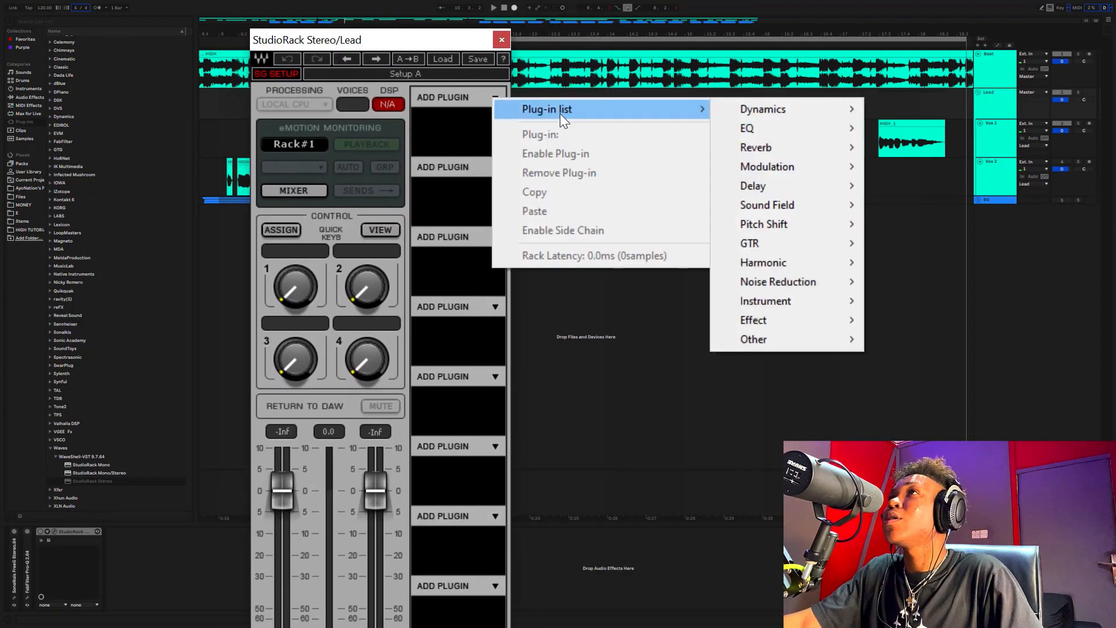
pyautogui.moveTo(784, 107)
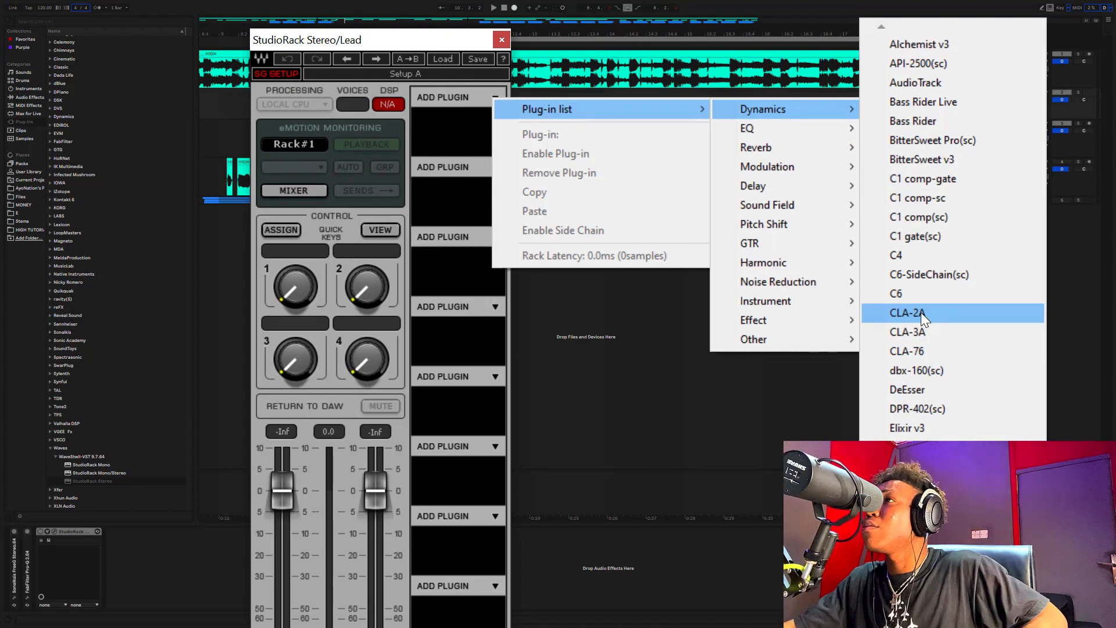
pyautogui.click(917, 314)
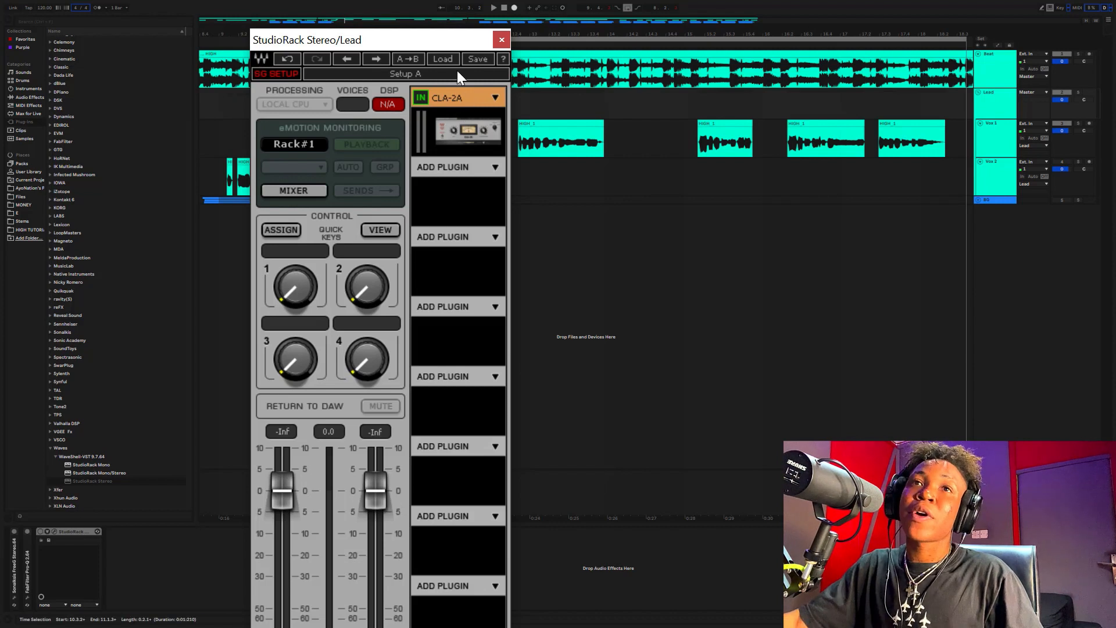
# - Reopen the StudioRack window with the CLA-2A controls showing and place it so the tracks stay accessible
pyautogui.click(54, 531)
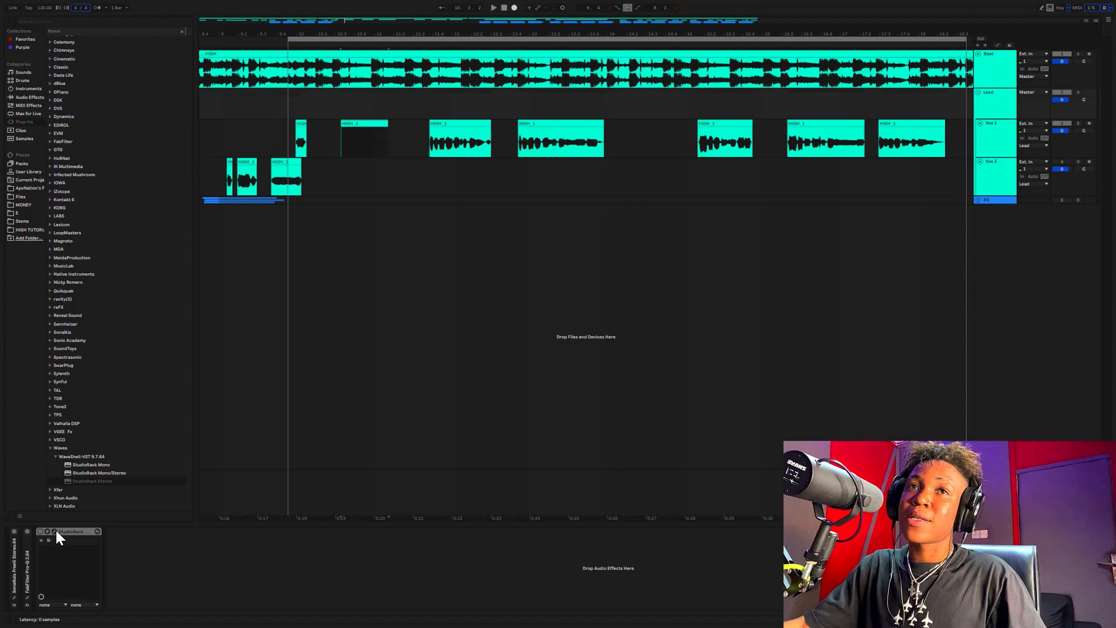
pyautogui.click(54, 531)
pyautogui.moveTo(617, 7); pyautogui.dragTo(559, 16)
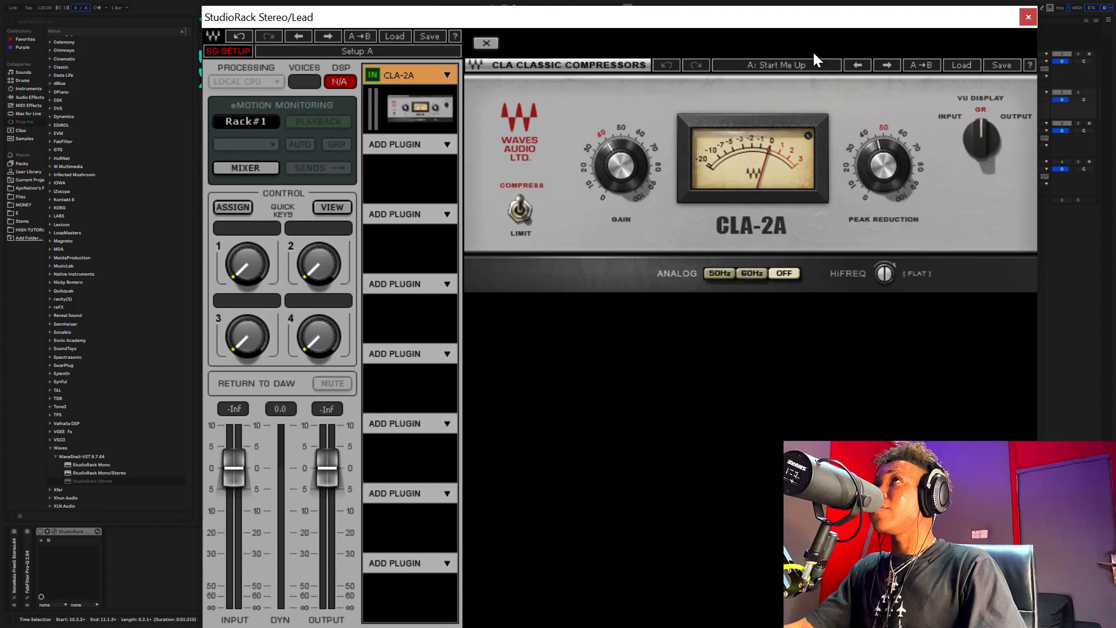
pyautogui.moveTo(794, 26); pyautogui.dragTo(670, 206)
# - Solo the Lead track and play it back, switching the CLA-2A off and on to compare the sound
pyautogui.click(1077, 93)
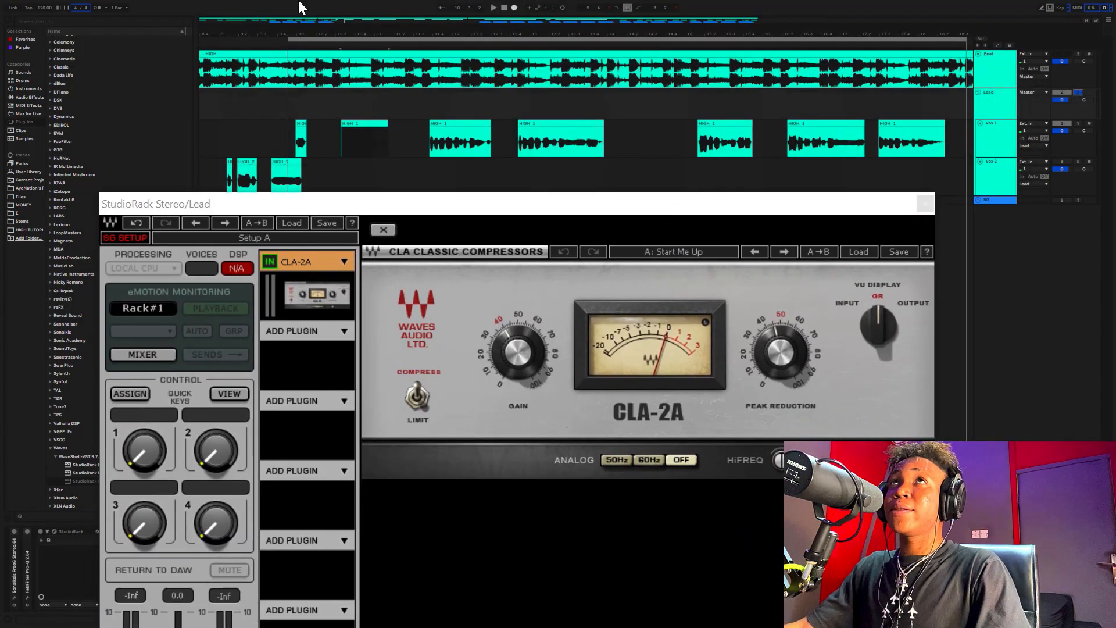
pyautogui.press('space')
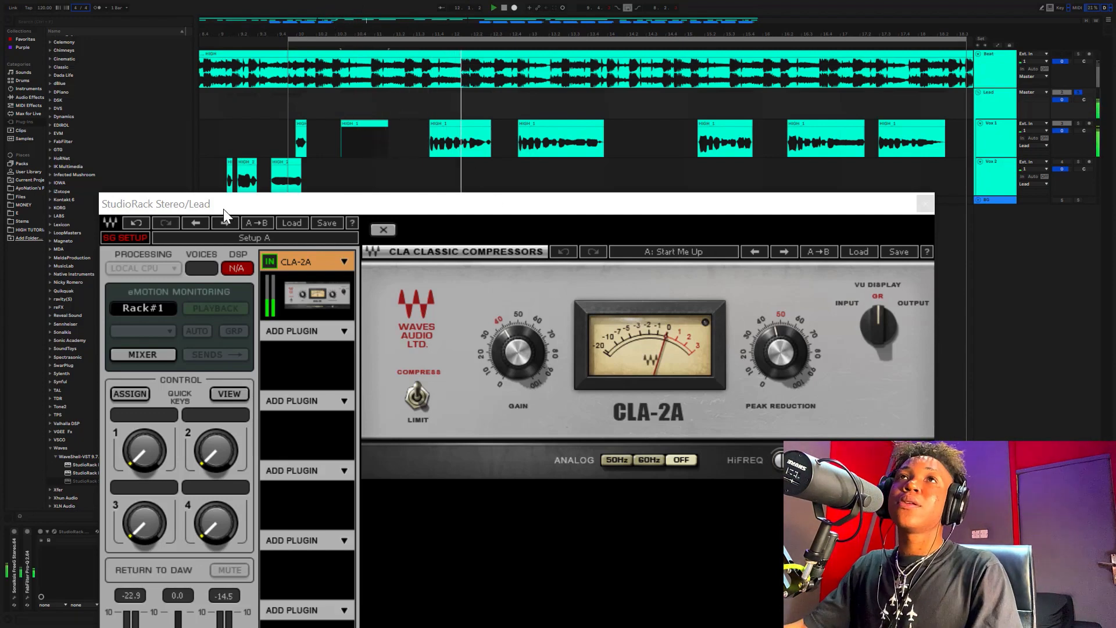
pyautogui.moveTo(225, 205); pyautogui.dragTo(291, 130)
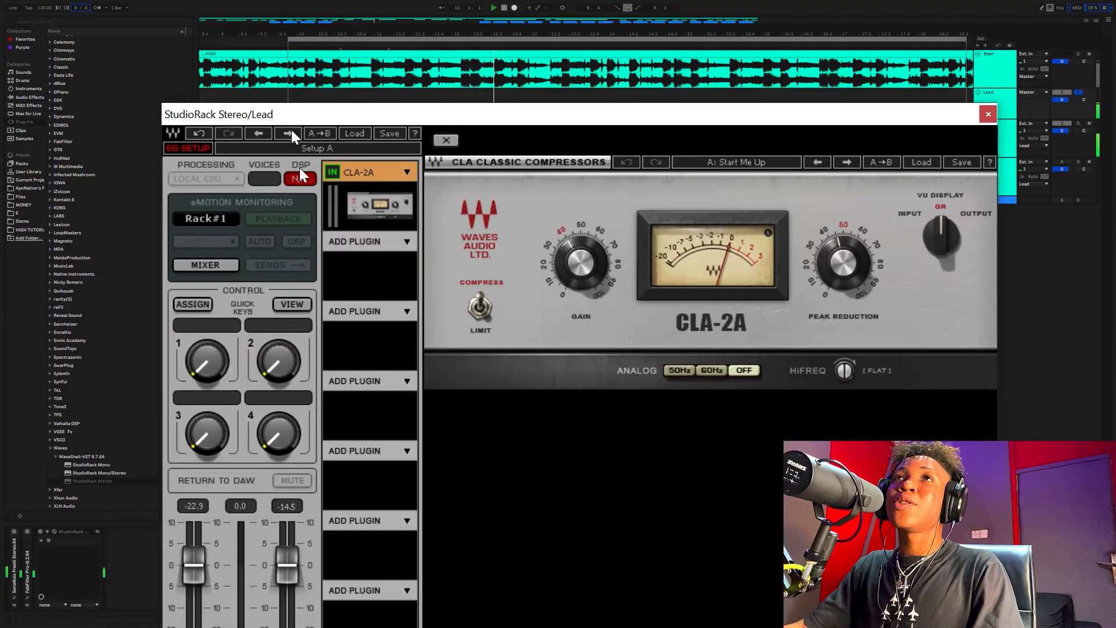
pyautogui.click(332, 172)
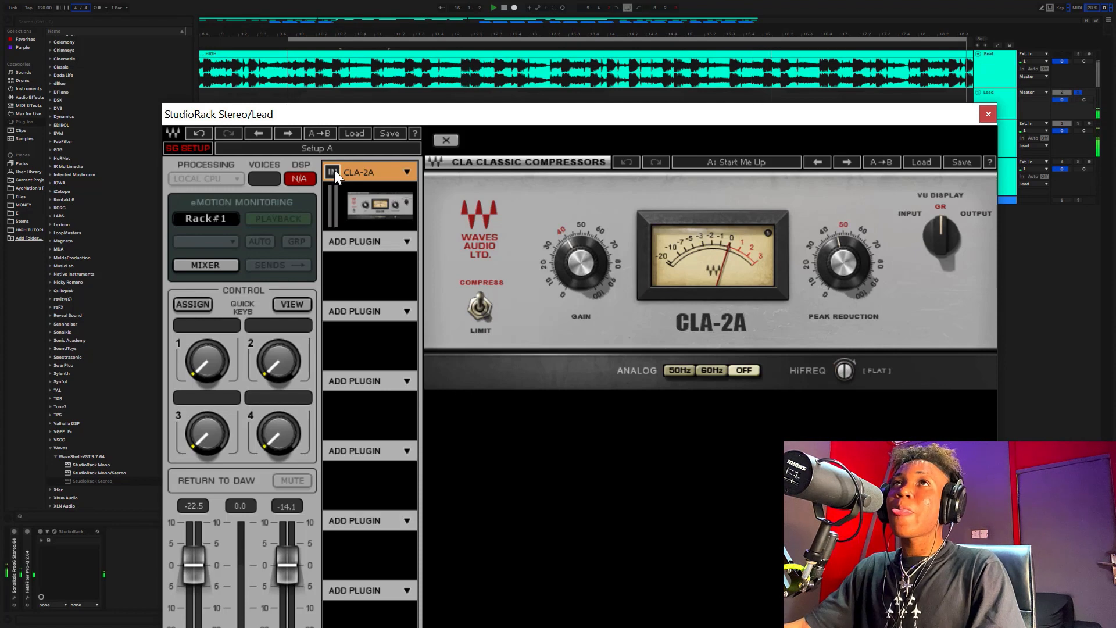
pyautogui.click(332, 172)
pyautogui.click(368, 6)
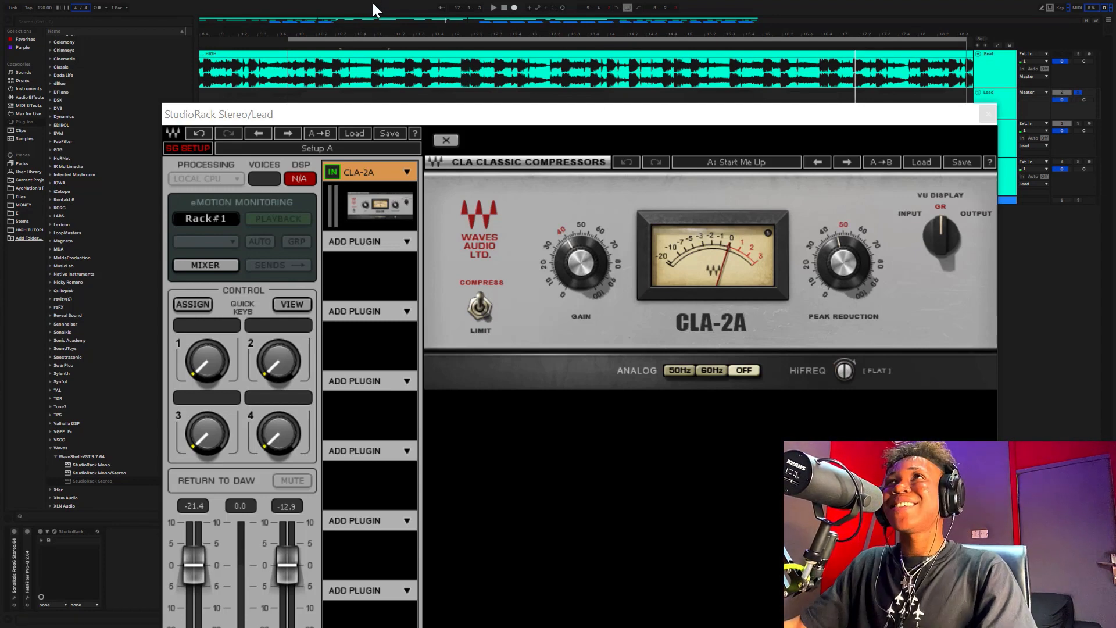
# - Set the CLA-2A's peak reduction to about 60.7 and fine-tune its gain
pyautogui.moveTo(470, 121); pyautogui.dragTo(377, 67)
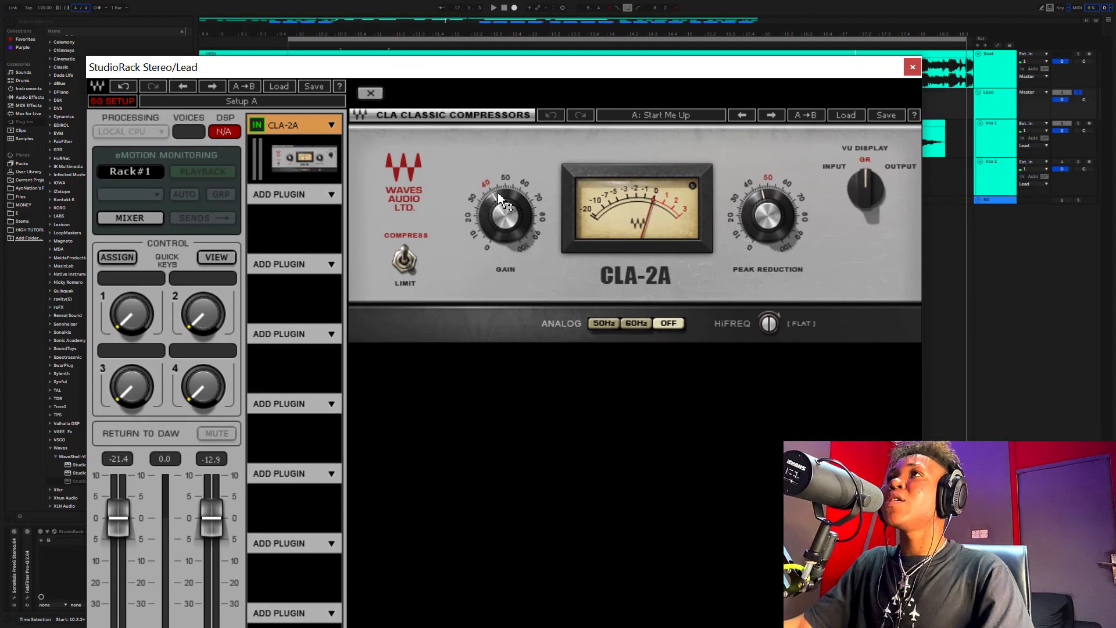
pyautogui.moveTo(767, 212)
pyautogui.mouseDown()
pyautogui.moveTo(768, 191)
pyautogui.moveTo(762, 214)
pyautogui.mouseUp()
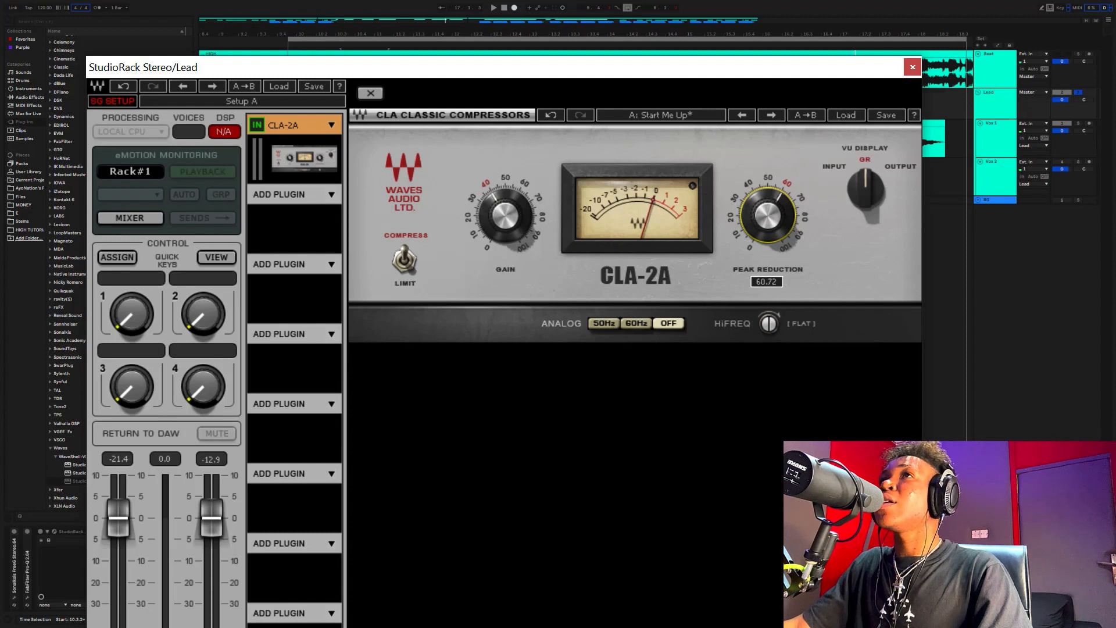
pyautogui.moveTo(486, 221); pyautogui.dragTo(489, 226)
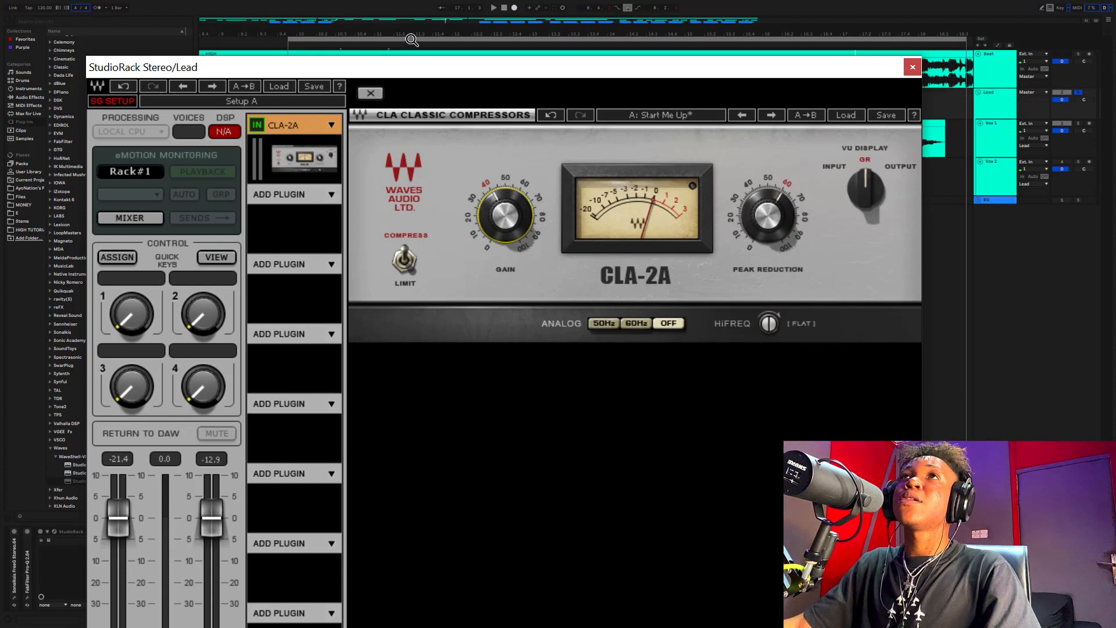
# - Play back the compressed lead and take the Lead track out of solo to hear it with the beat
pyautogui.click(361, 21)
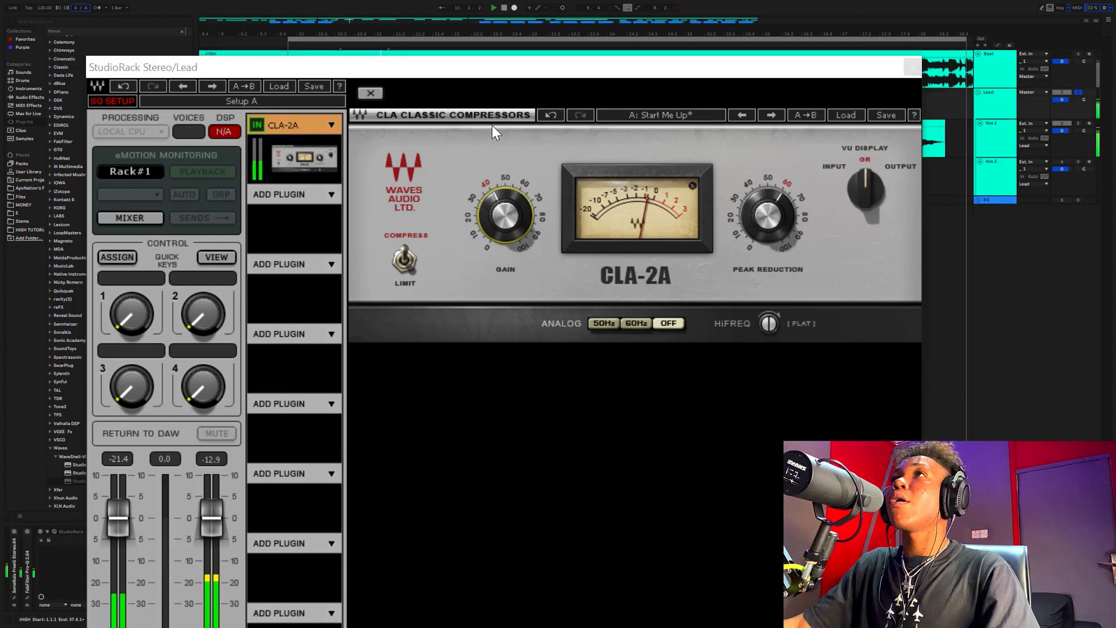
pyautogui.click(1078, 91)
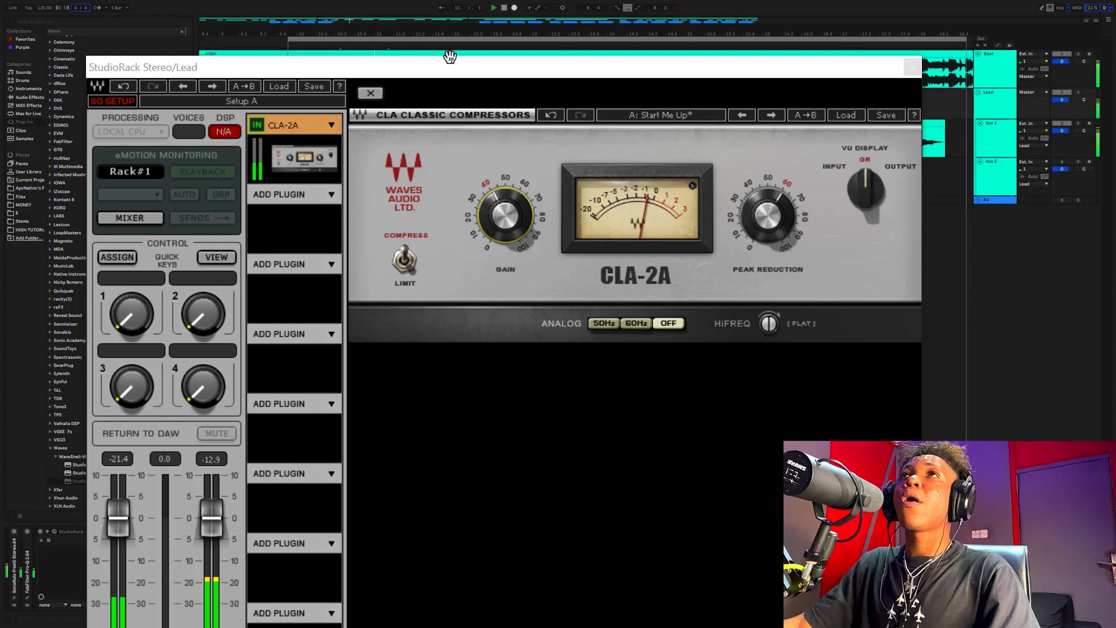
pyautogui.moveTo(453, 69); pyautogui.dragTo(471, 119)
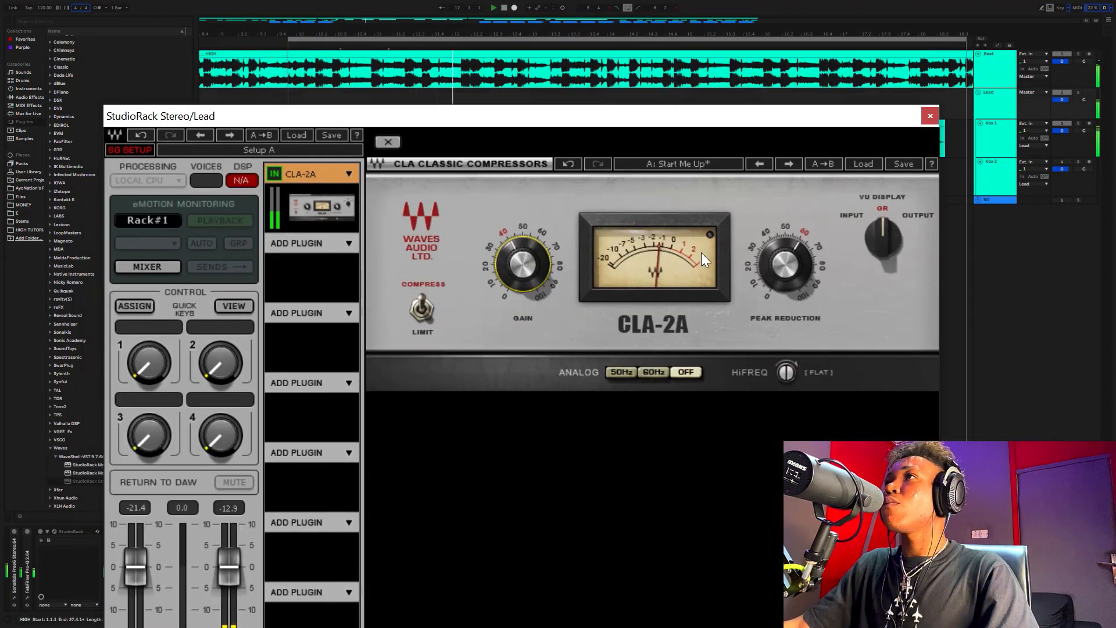
pyautogui.moveTo(798, 266)
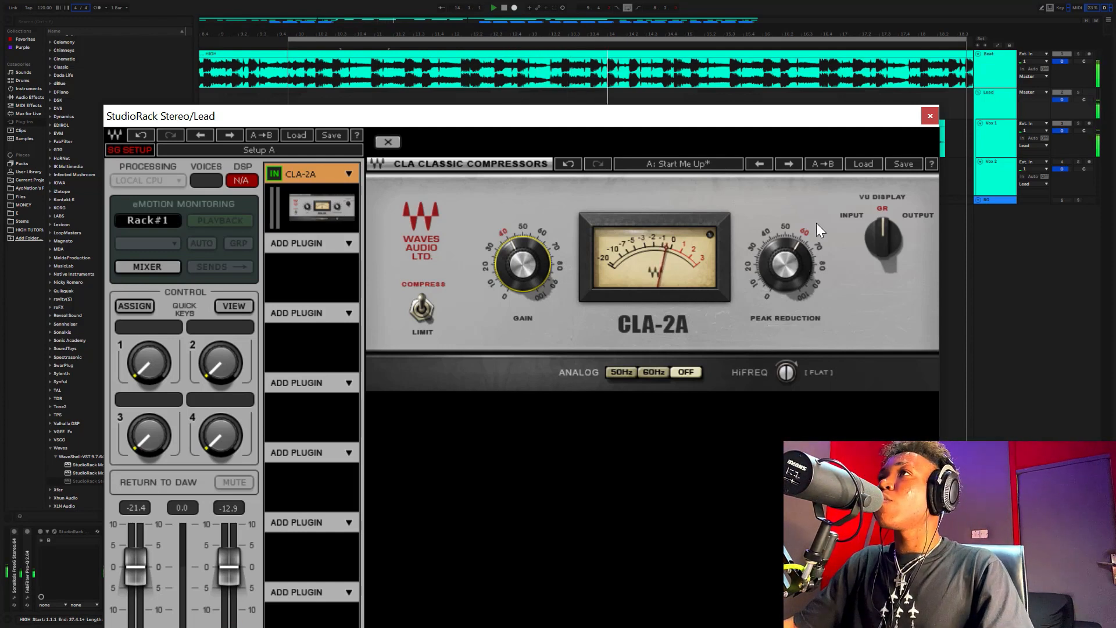
# - Set the CLA-2A's peak reduction to about 61.3 during playback, adjust its gain and listen again
pyautogui.moveTo(785, 261); pyautogui.dragTo(785, 256)
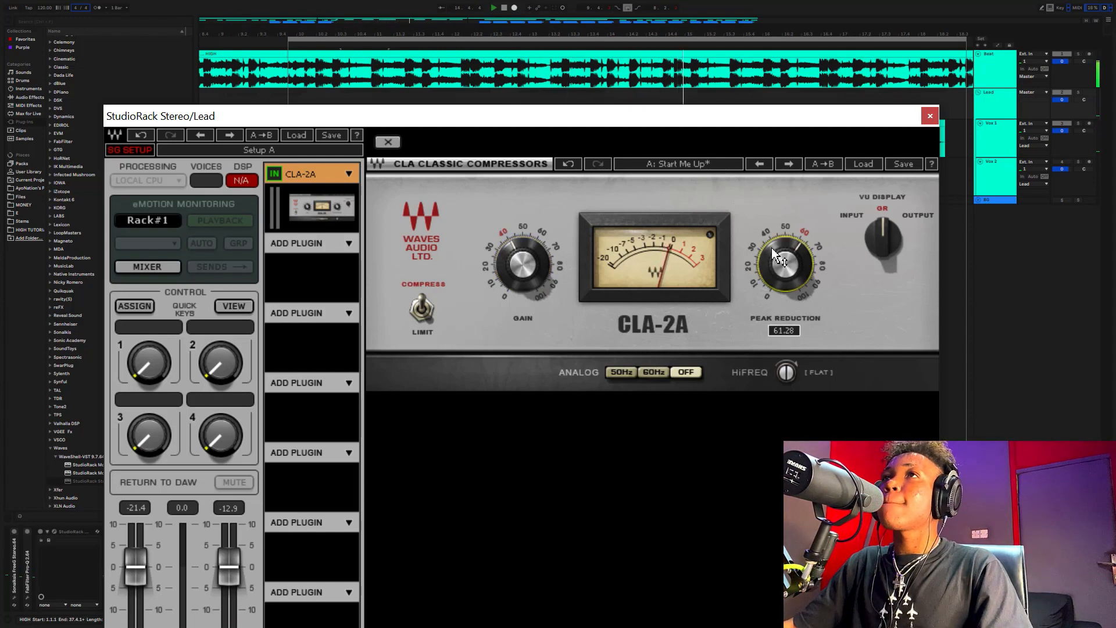
pyautogui.moveTo(517, 258); pyautogui.dragTo(504, 250)
pyautogui.click(390, 1)
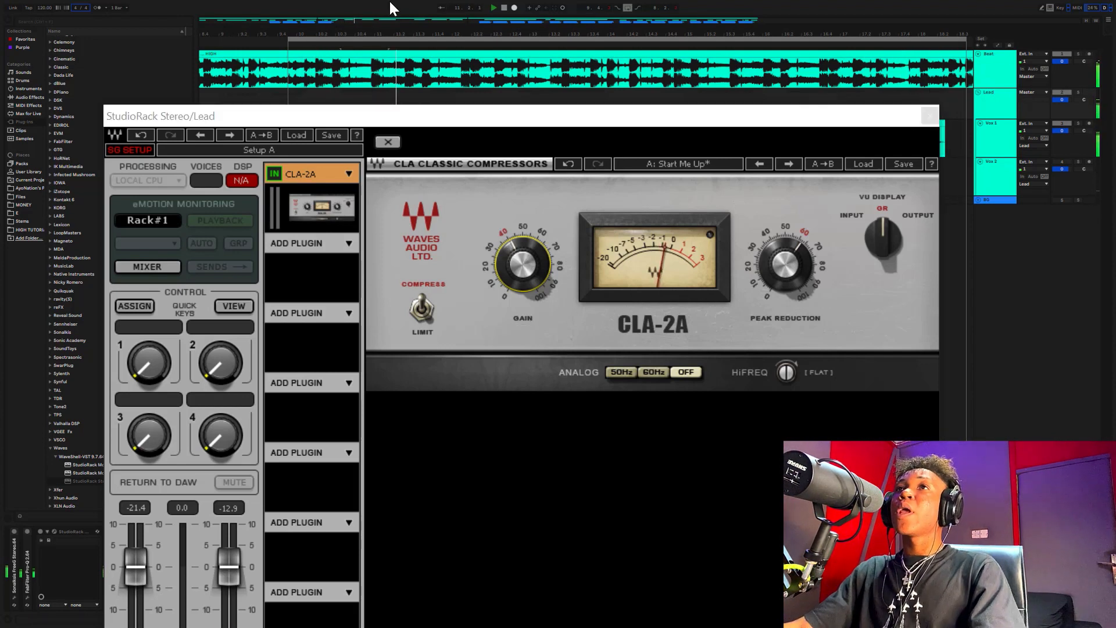
pyautogui.press('space')
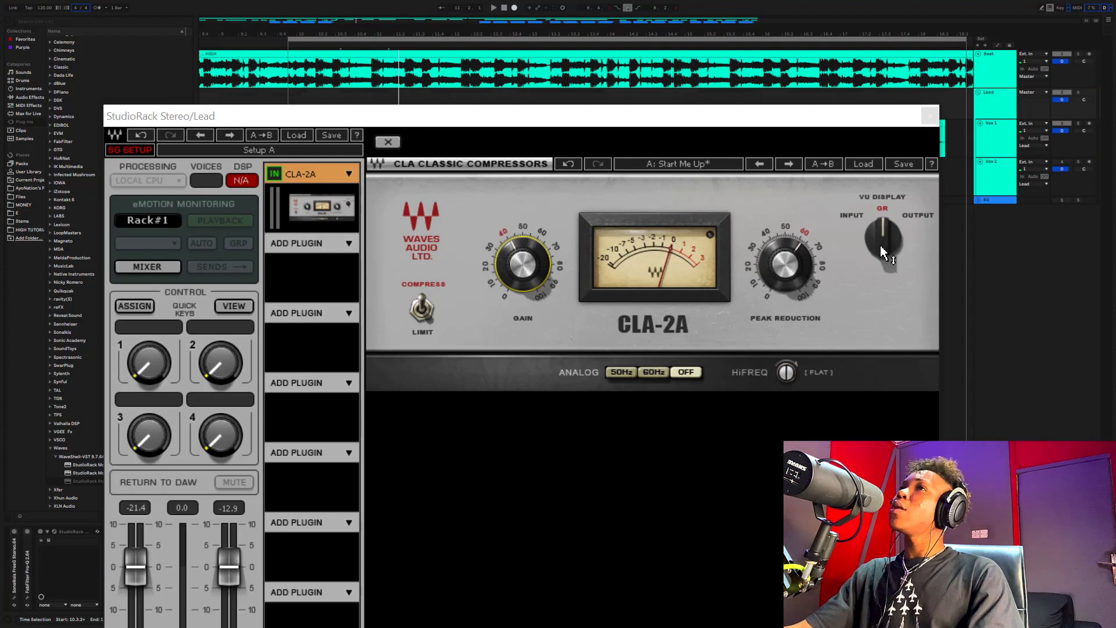
# - Fine-tune the CLA-2A's peak reduction to about 61.2 and audition it with the beat
pyautogui.click(795, 255)
pyautogui.moveTo(789, 279); pyautogui.dragTo(800, 270)
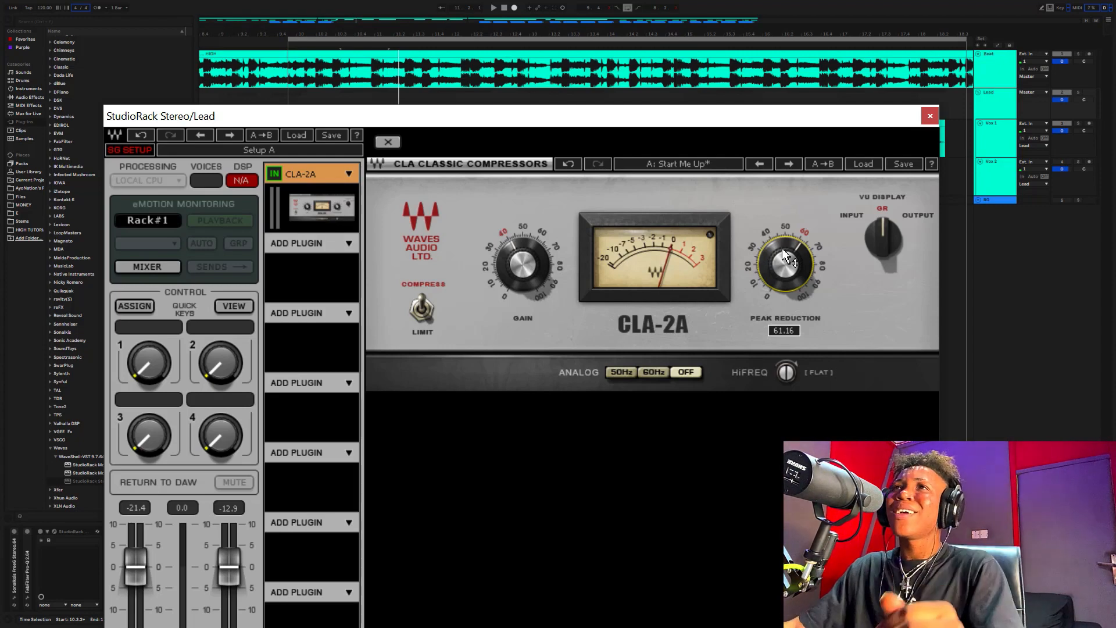
pyautogui.click(330, 1)
pyautogui.press('space')
pyautogui.press('space')
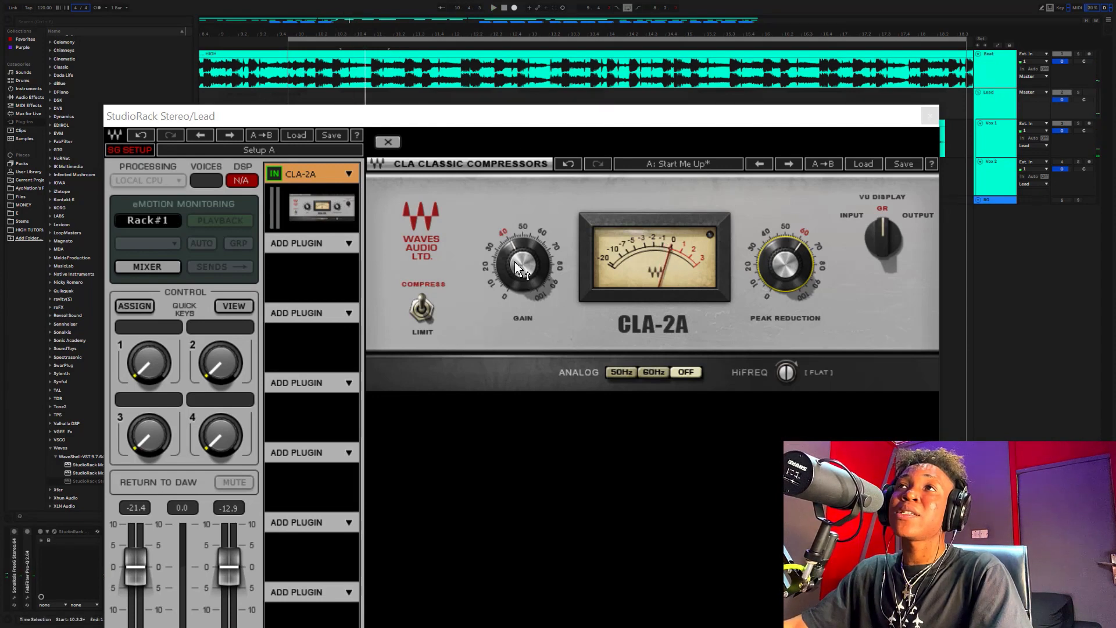
# - Nudge the CLA-2A's gain and replay the section to judge the lead's level in the mix
pyautogui.moveTo(514, 254)
pyautogui.mouseDown()
pyautogui.moveTo(517, 276)
pyautogui.moveTo(514, 253)
pyautogui.mouseUp()
pyautogui.click(315, 3)
pyautogui.press('space')
pyautogui.click(367, 6)
pyautogui.press('space')
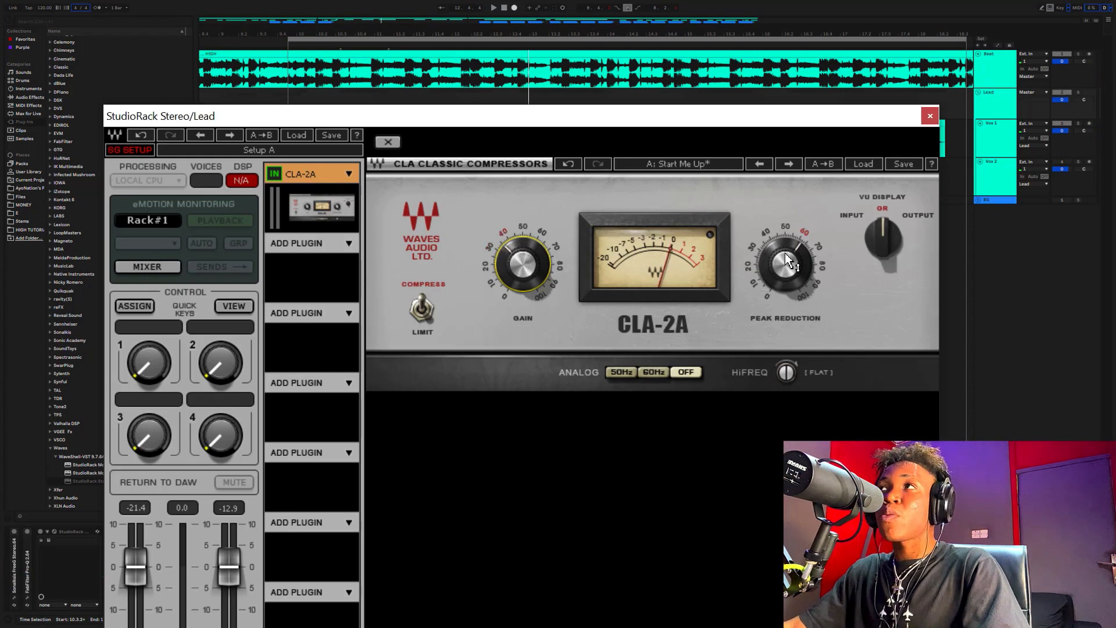
pyautogui.moveTo(786, 254)
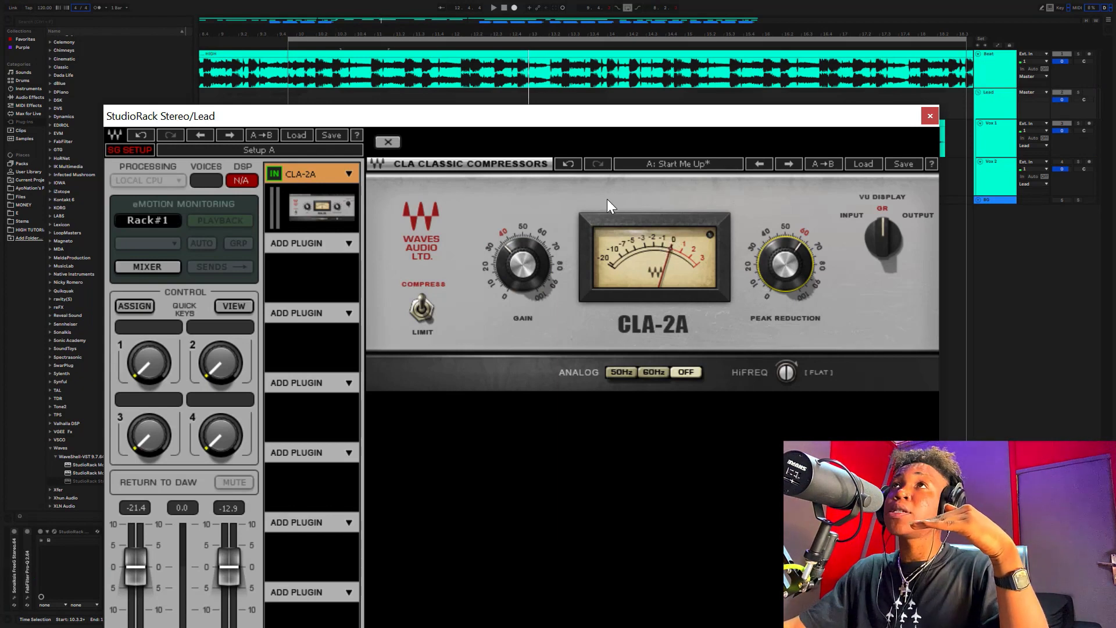
# - Examine the waveform of the short vocal clip around bar 11 on the first vocal track at close range
pyautogui.moveTo(553, 122); pyautogui.dragTo(501, 333)
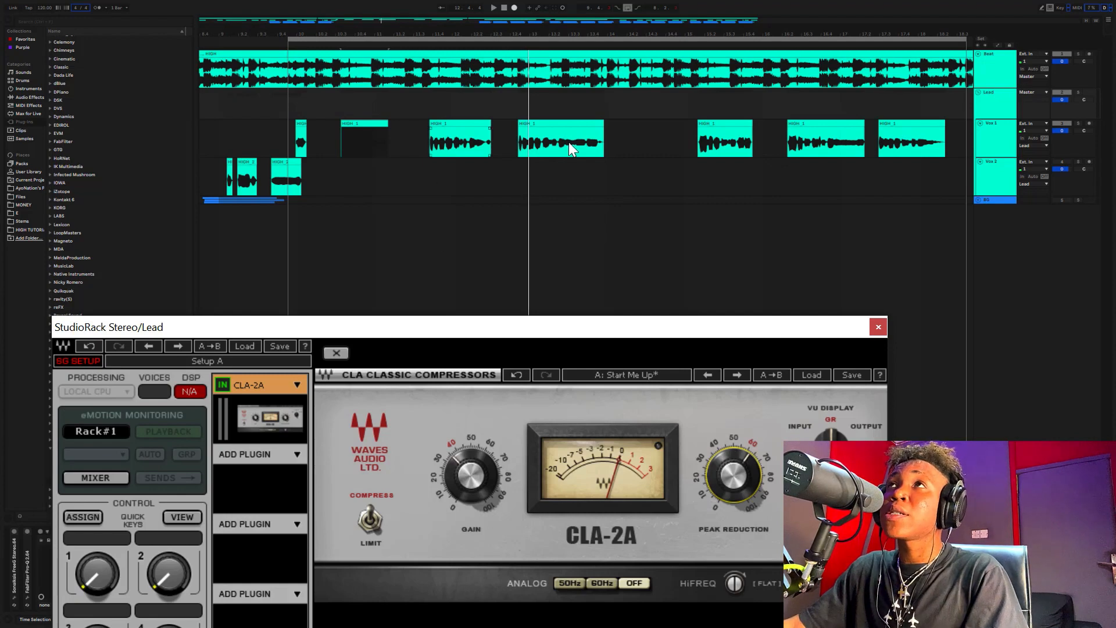
pyautogui.click(450, 142)
pyautogui.moveTo(432, 36); pyautogui.dragTo(427, 84)
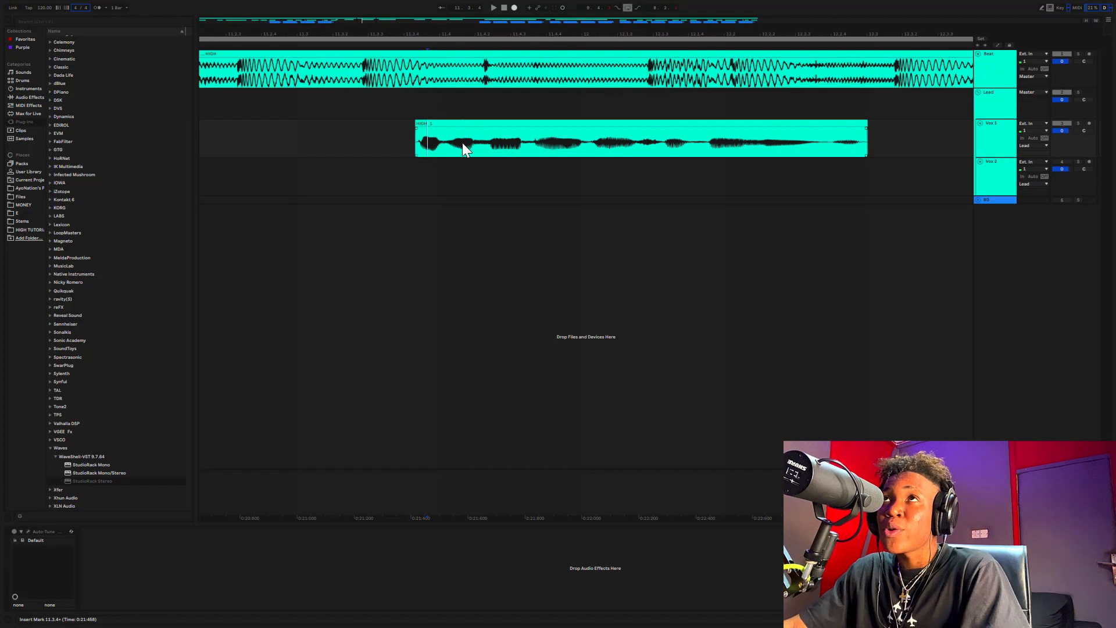
pyautogui.click(504, 145)
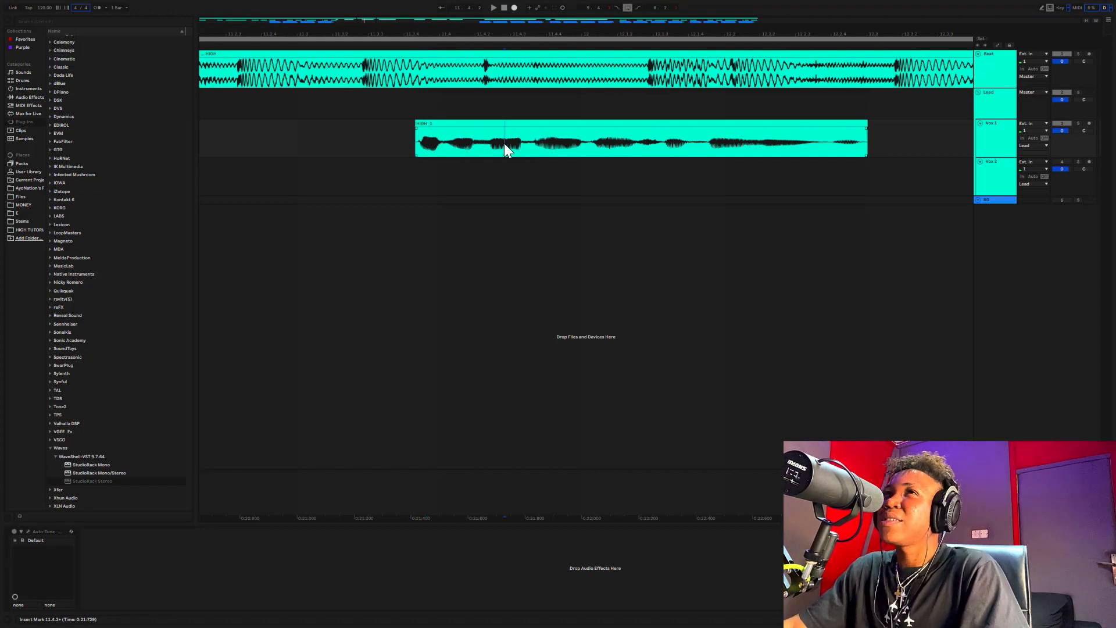
pyautogui.click(475, 145)
# - Audition that vocal phrase with the beat, starting just before the clip begins
pyautogui.click(996, 93)
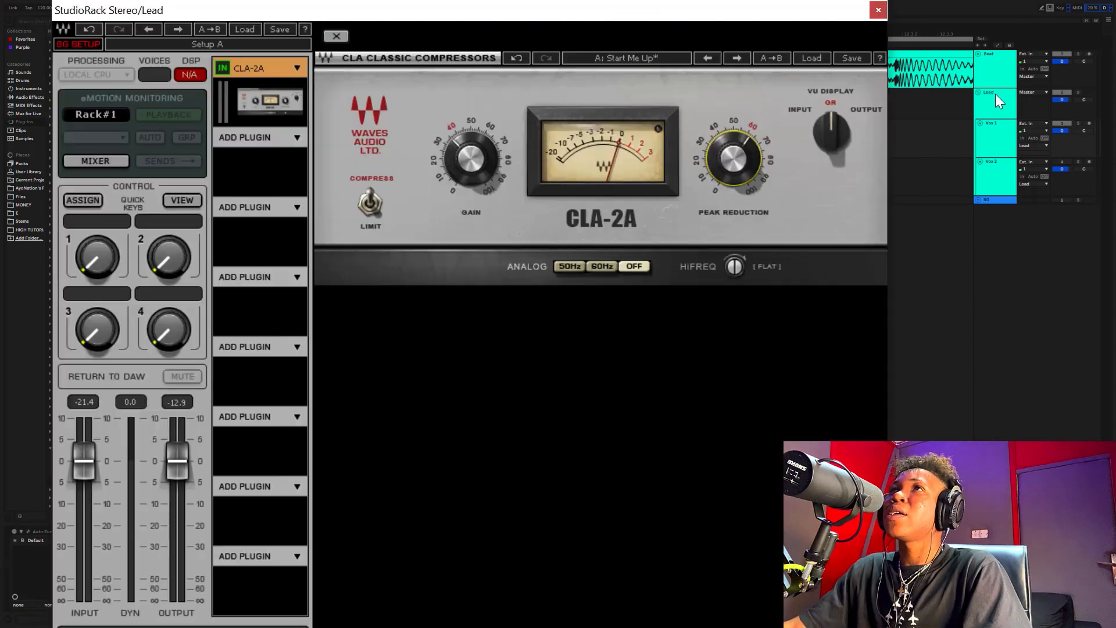
pyautogui.moveTo(472, 11); pyautogui.dragTo(453, 207)
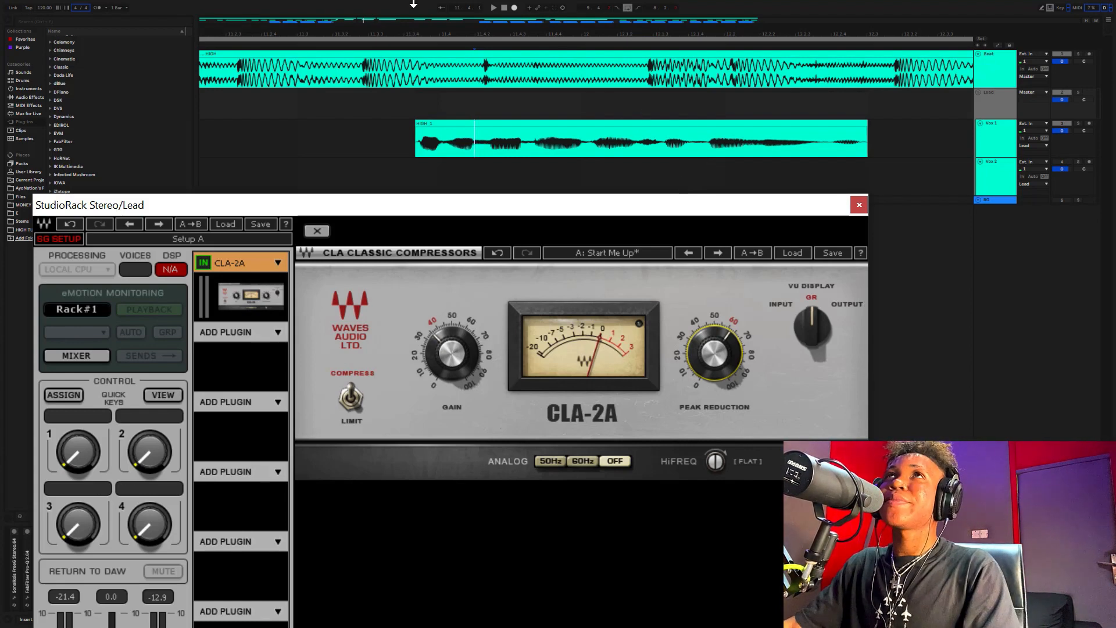
pyautogui.click(362, 7)
pyautogui.click(404, 128)
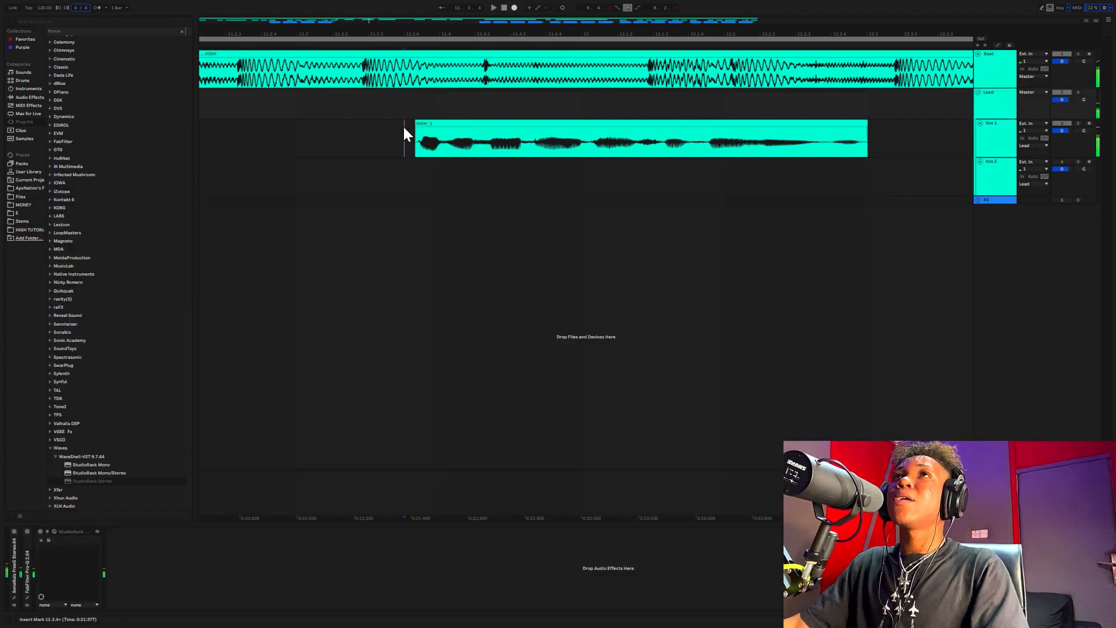
pyautogui.press('space')
pyautogui.press('space')
pyautogui.click(463, 43)
pyautogui.press('space')
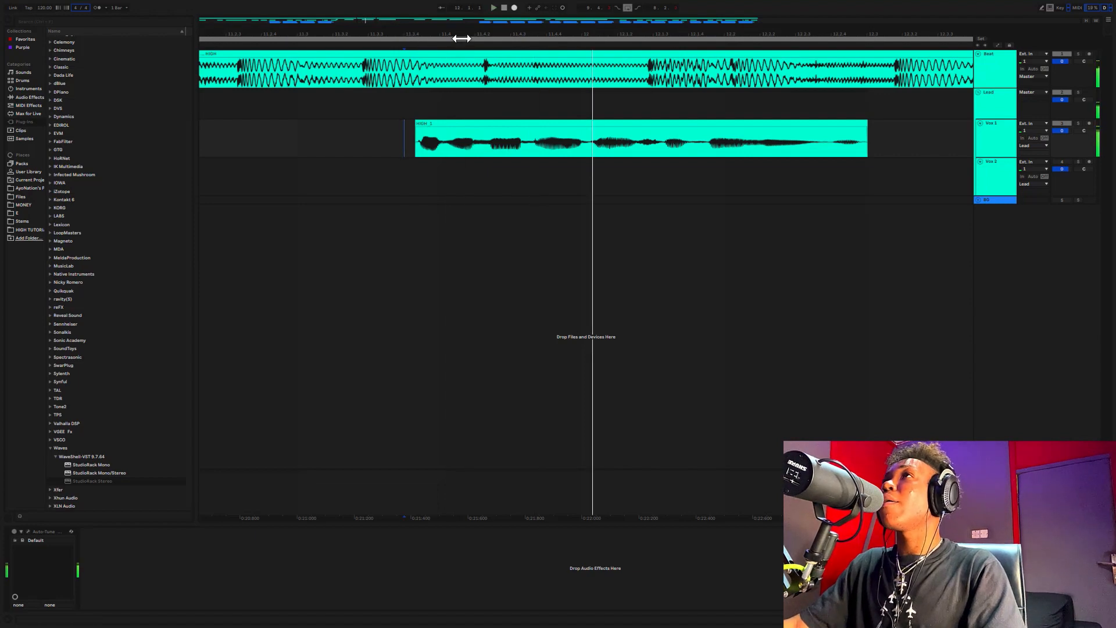
# - Select the looped range and set the Lead track's CLA-2A peak reduction to 63.36 while the section plays
pyautogui.click(461, 39)
pyautogui.click(1014, 103)
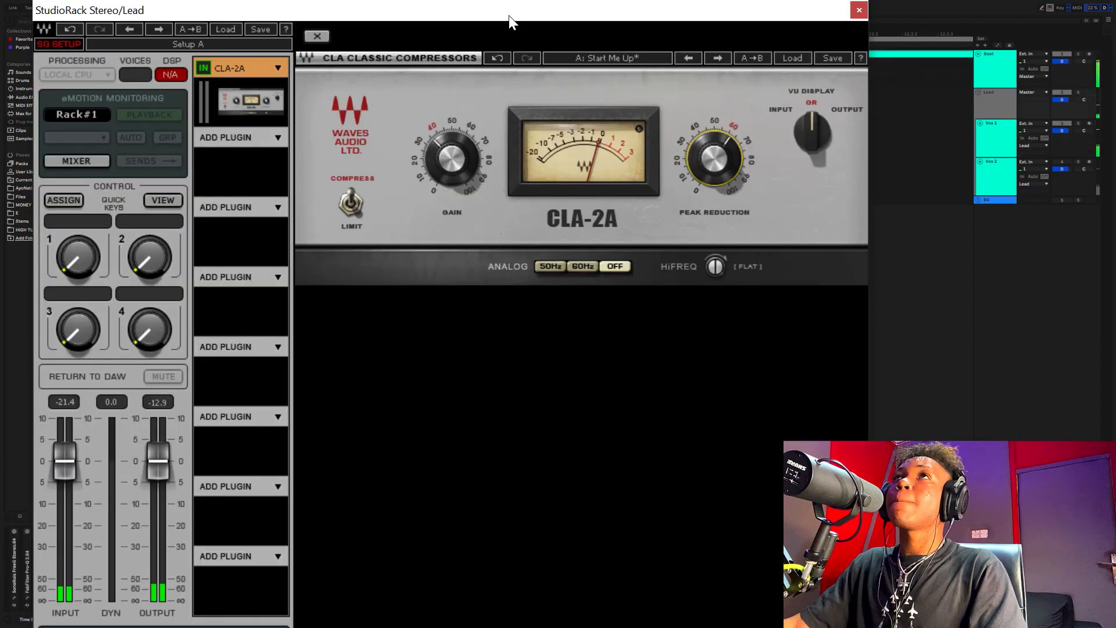
pyautogui.moveTo(516, 20); pyautogui.dragTo(551, 135)
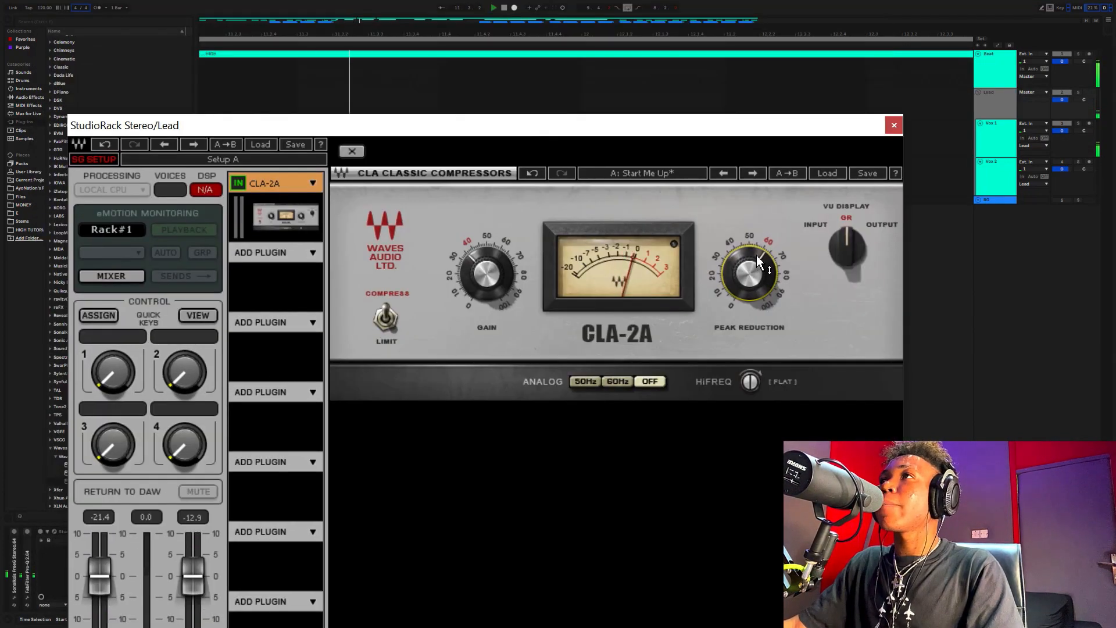
pyautogui.moveTo(749, 273)
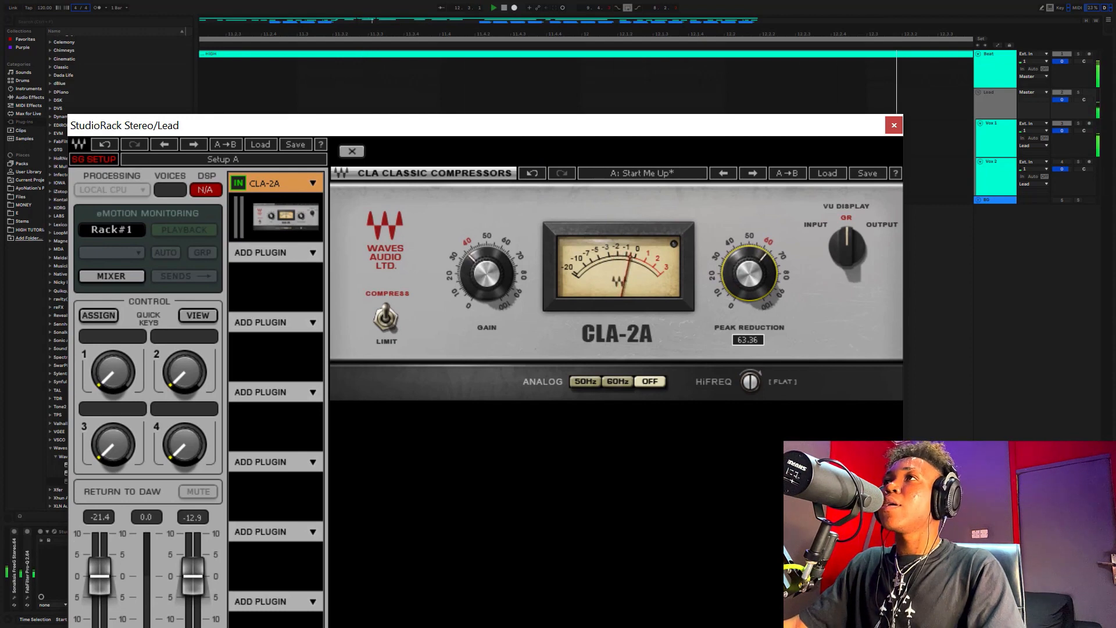
pyautogui.moveTo(749, 274); pyautogui.dragTo(749, 268)
pyautogui.click(398, 21)
pyautogui.press('space')
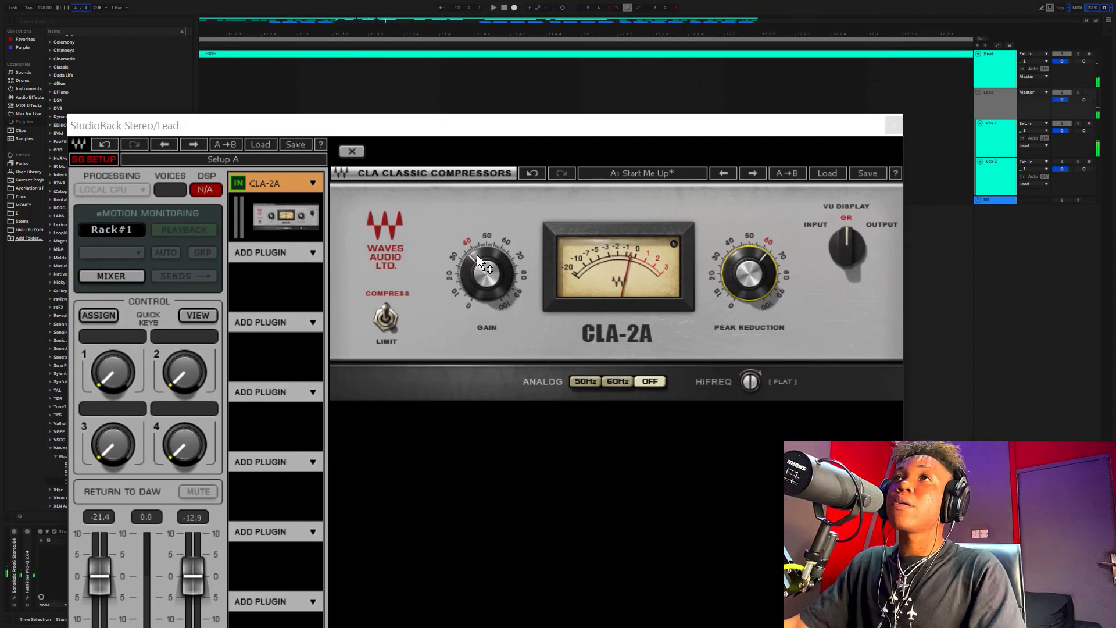
# - Set the CLA-2A's gain to 40.04 and replay the looped section
pyautogui.click(487, 269)
pyautogui.moveTo(487, 269); pyautogui.dragTo(487, 268)
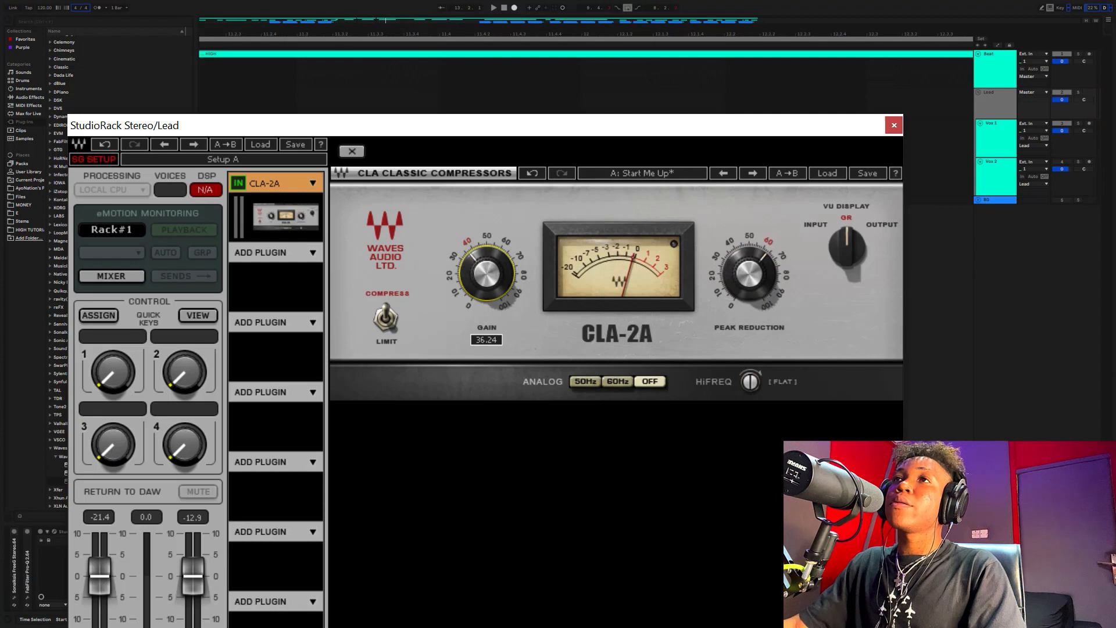
pyautogui.moveTo(487, 268); pyautogui.dragTo(485, 273)
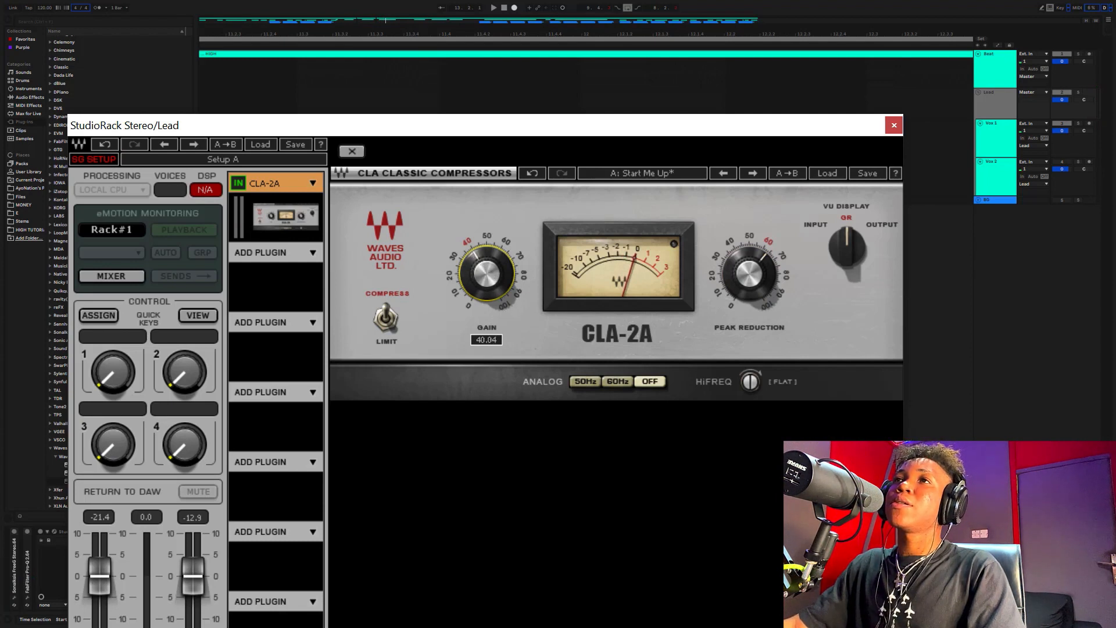
pyautogui.click(322, 7)
pyautogui.press('space')
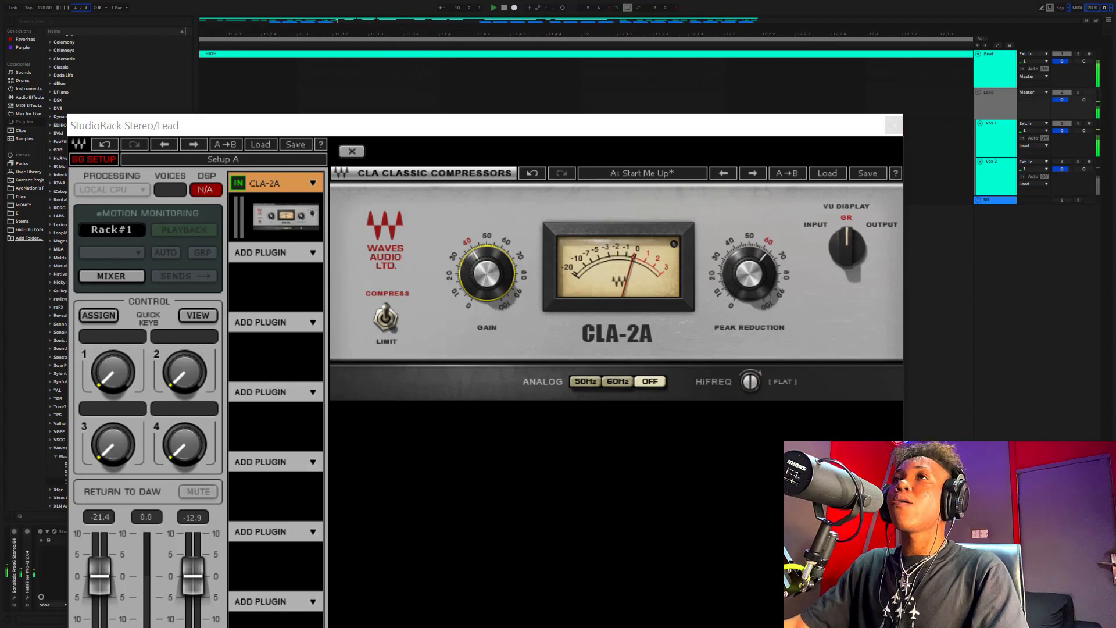
# - Nudge the CLA-2A's peak reduction up while listening to the whole looped section with the beat
pyautogui.moveTo(439, 33); pyautogui.dragTo(439, 17)
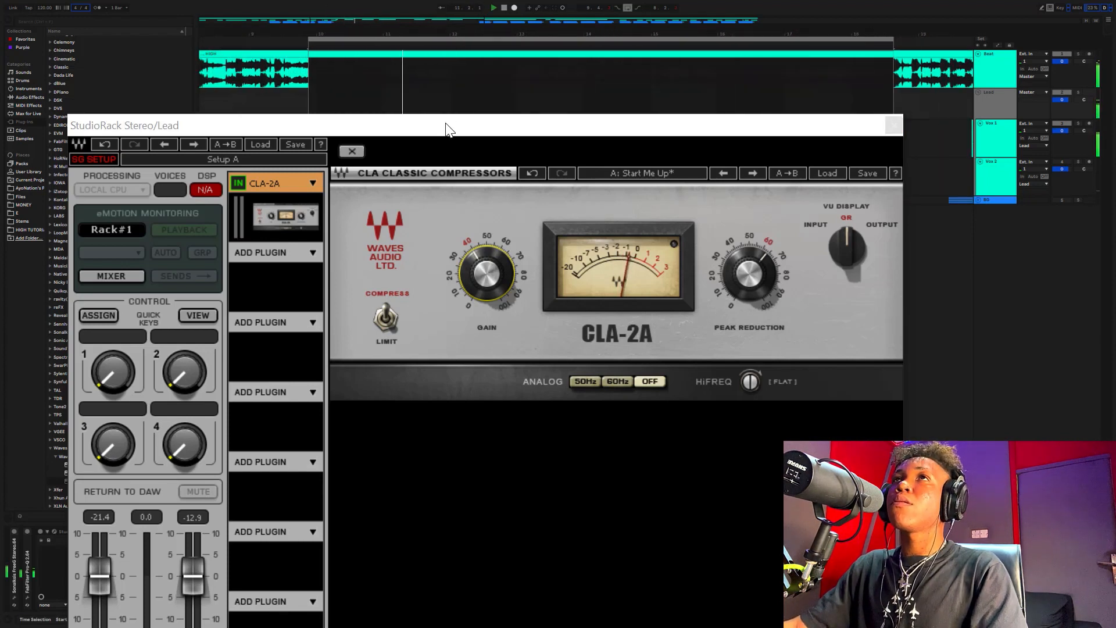
pyautogui.moveTo(447, 129); pyautogui.dragTo(504, 183)
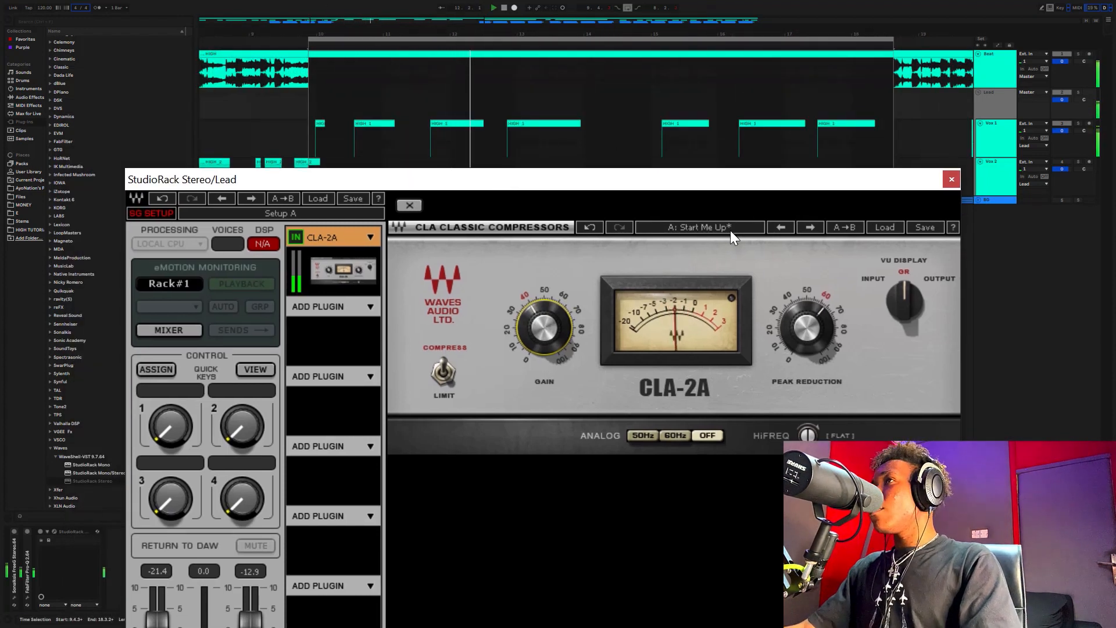
pyautogui.click(809, 296)
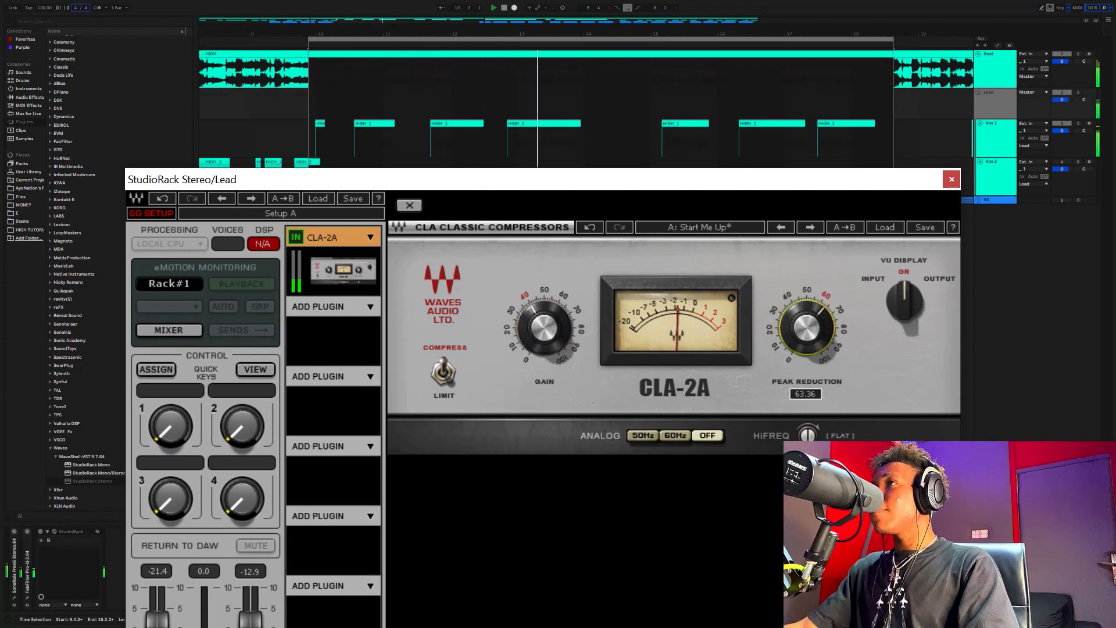
pyautogui.moveTo(809, 297); pyautogui.dragTo(809, 292)
pyautogui.click(361, 5)
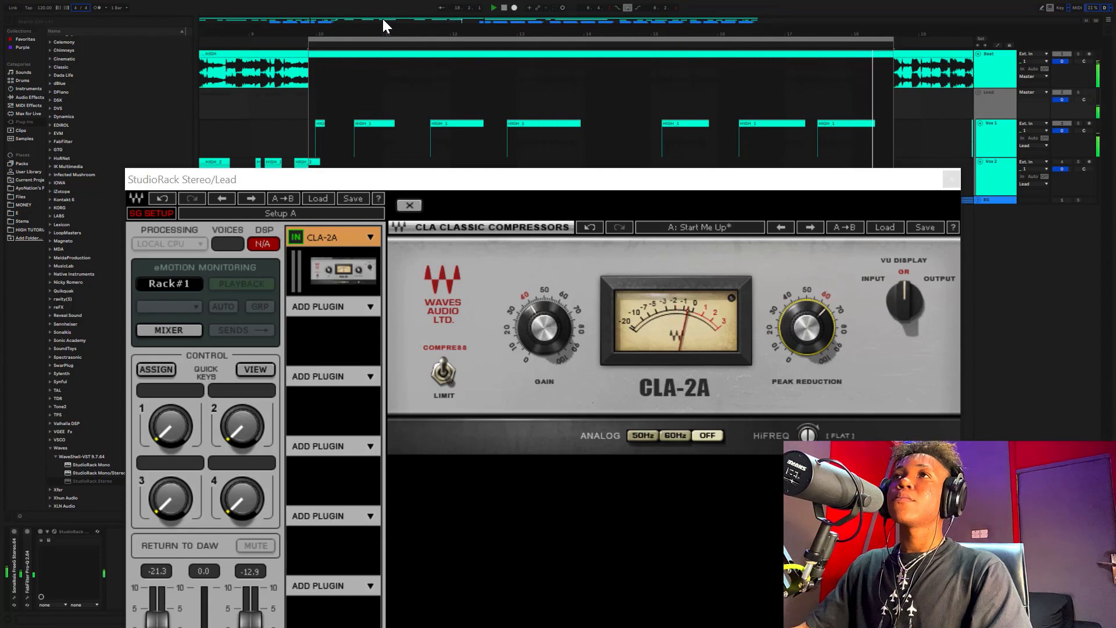
# - Set the CLA-2A's gain to exactly 45
pyautogui.click(535, 318)
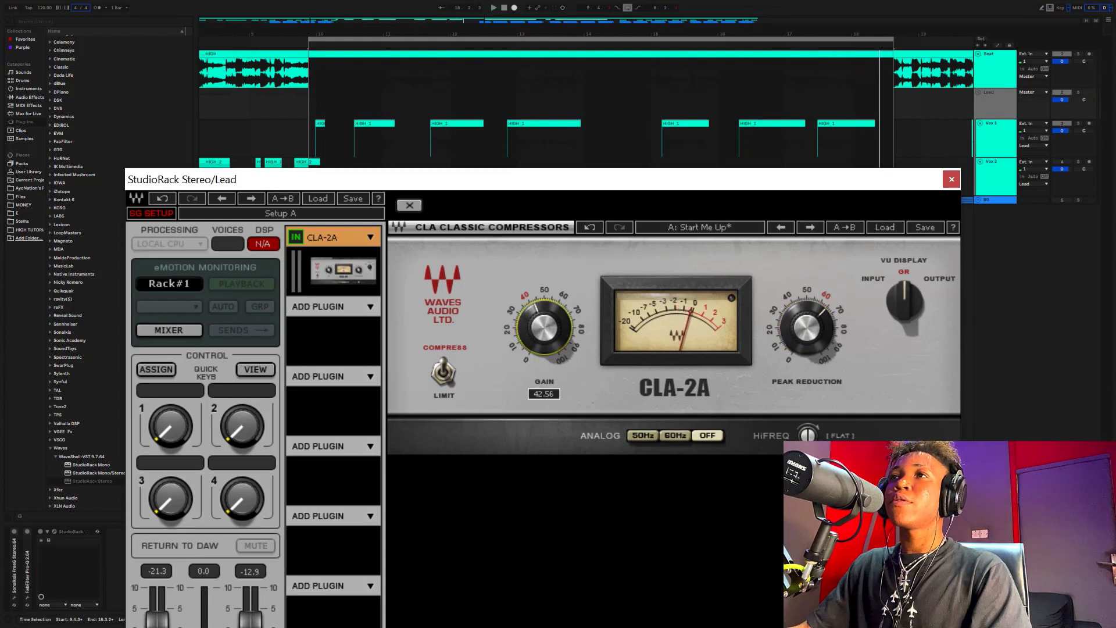
pyautogui.click(533, 313)
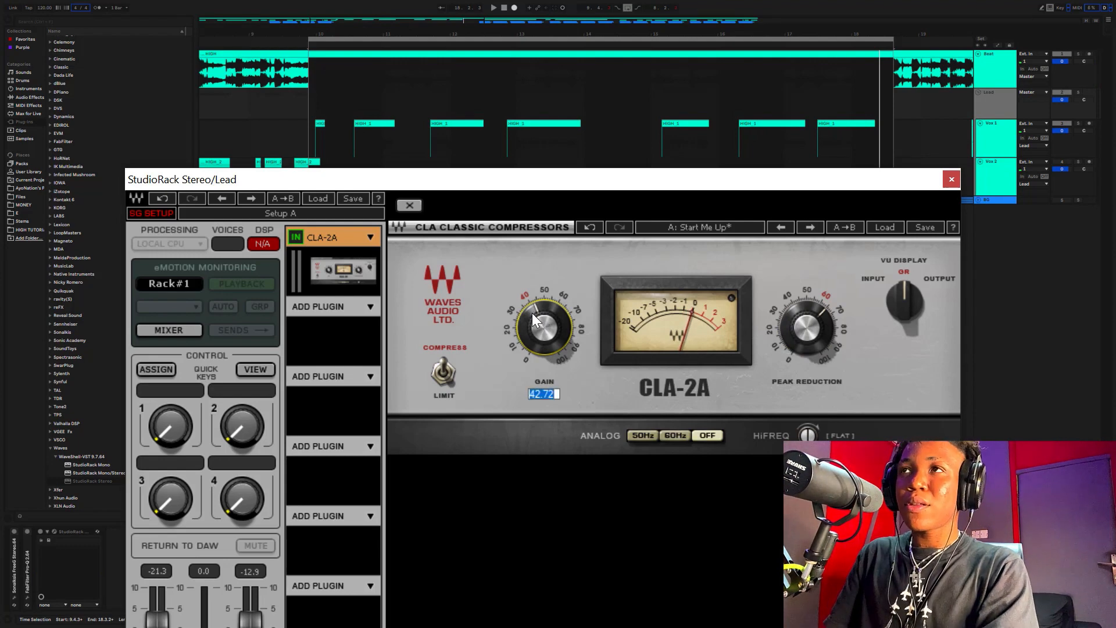
pyautogui.write('45')
pyautogui.press('Return')
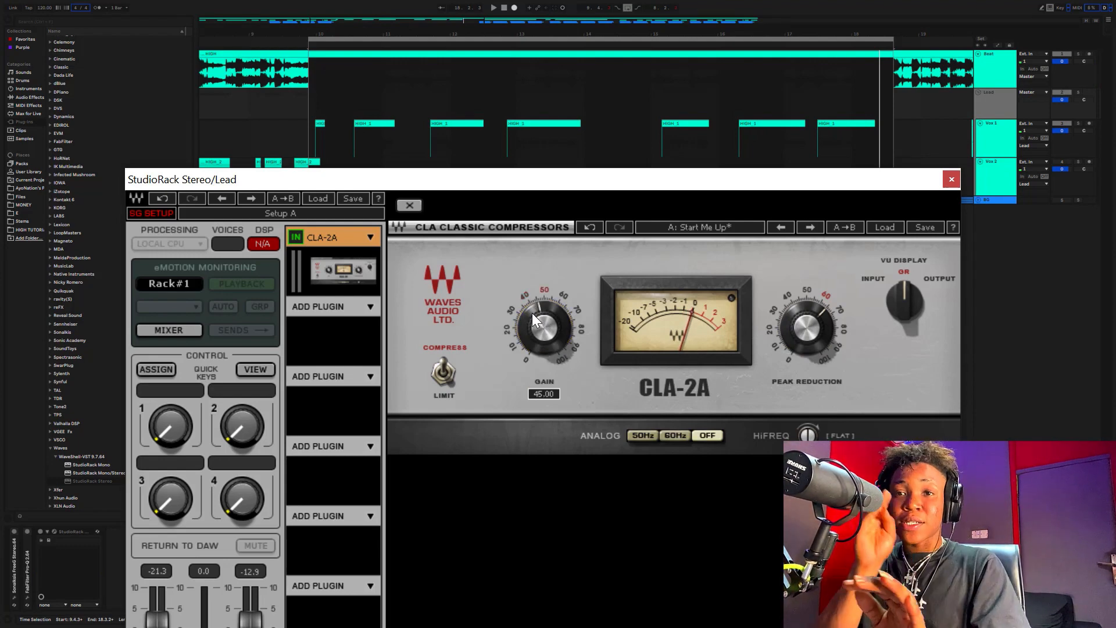
# - Replay the section with the Lead track's compressor open and raise its peak reduction to 68.28
pyautogui.click(323, 7)
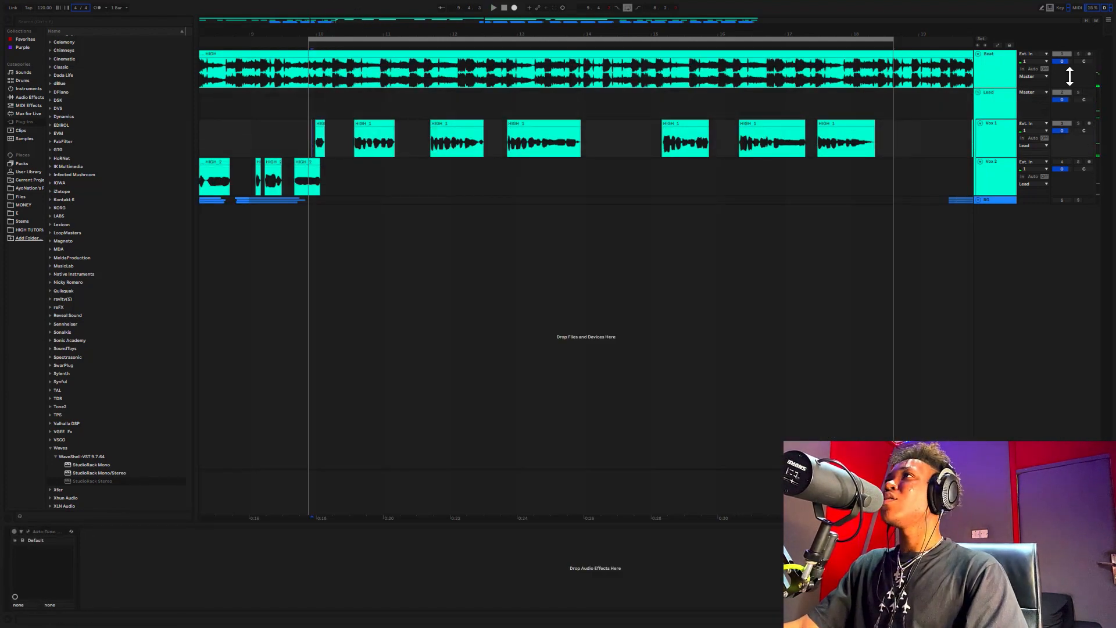
pyautogui.click(1013, 99)
pyautogui.moveTo(840, 7); pyautogui.dragTo(835, 150)
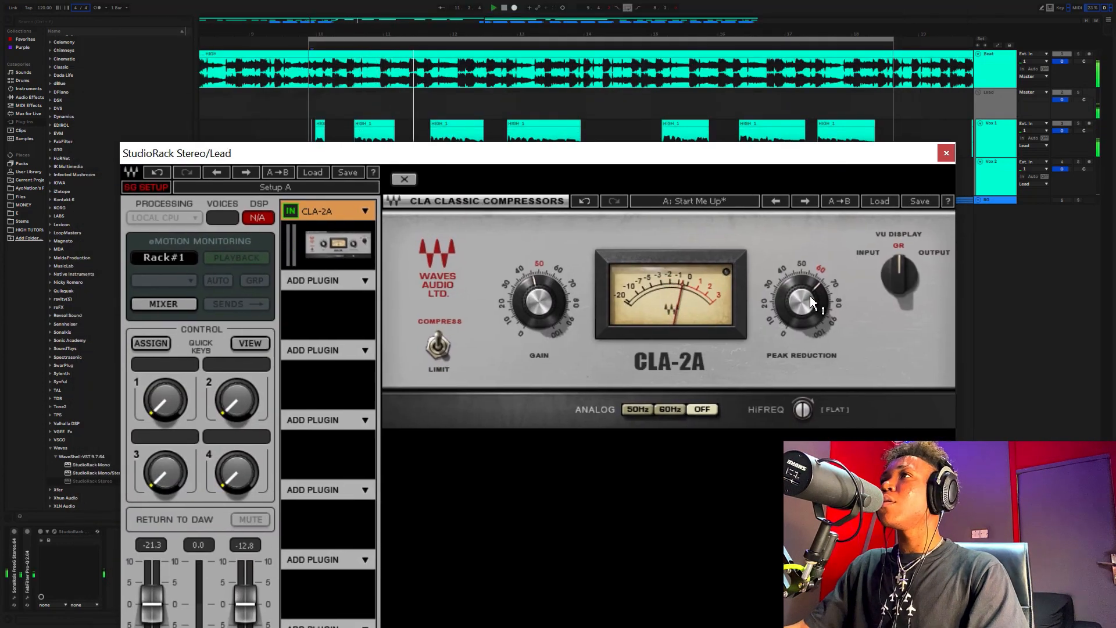
pyautogui.moveTo(801, 300)
pyautogui.moveTo(802, 301); pyautogui.dragTo(802, 295)
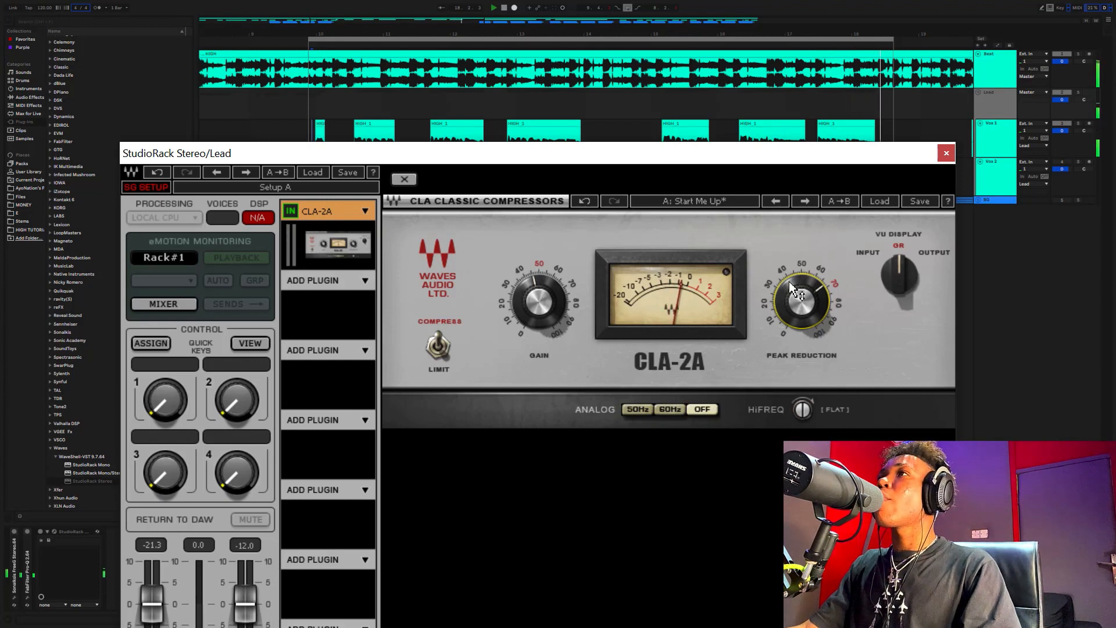
pyautogui.moveTo(792, 283); pyautogui.dragTo(792, 281)
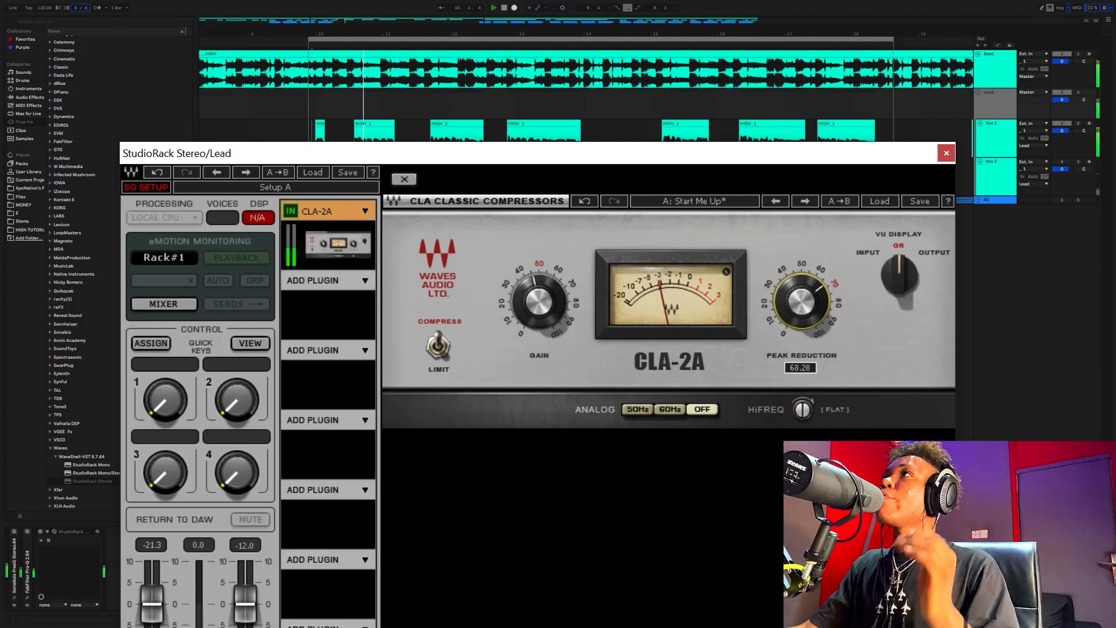
# - Audition the compressed Lead track in solo, and compare it with the beat by taking it out of solo
pyautogui.click(1077, 93)
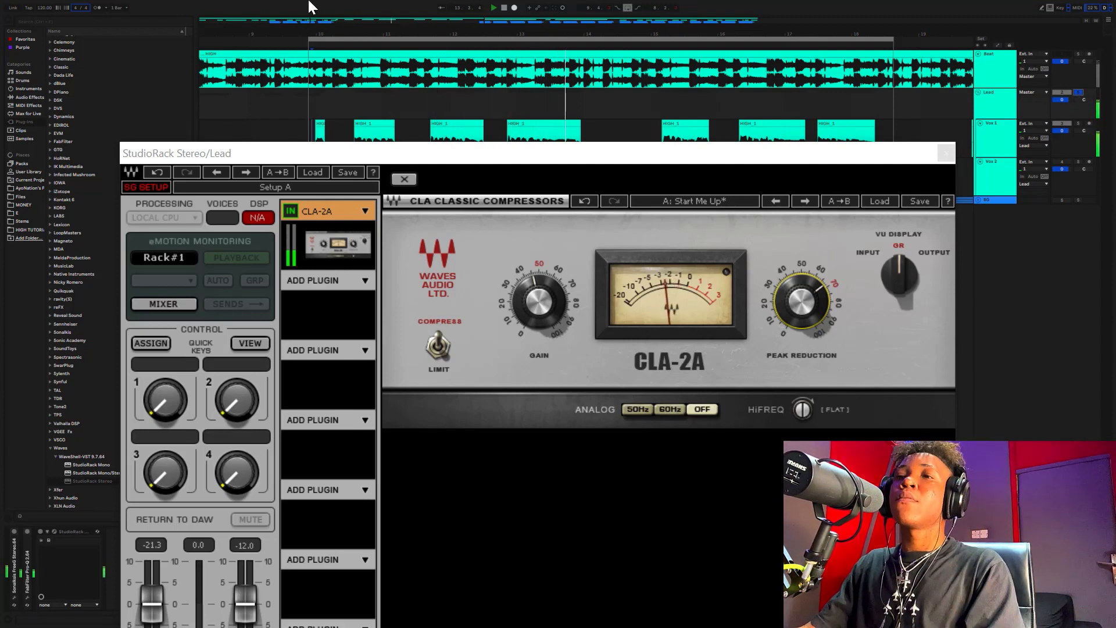
pyautogui.press('space')
pyautogui.press('space')
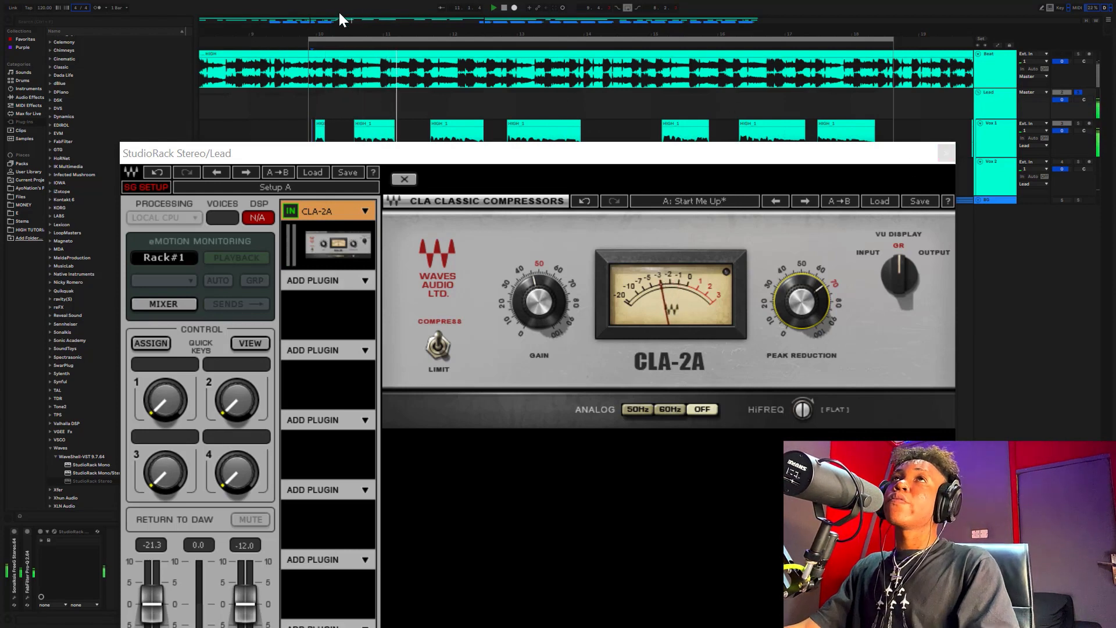
pyautogui.moveTo(530, 309)
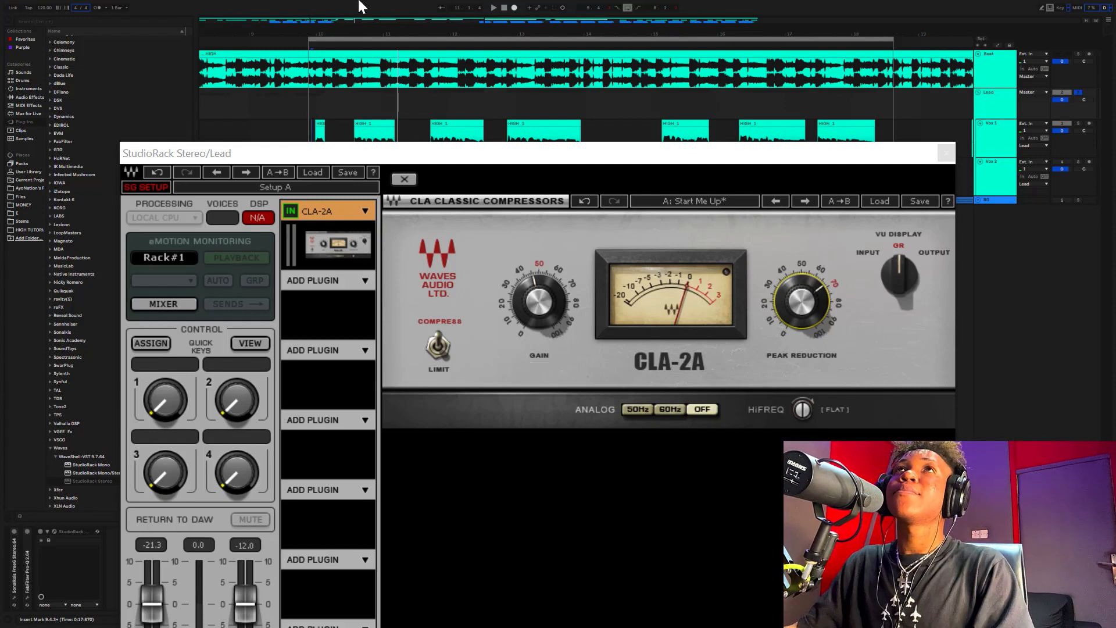
pyautogui.press('space')
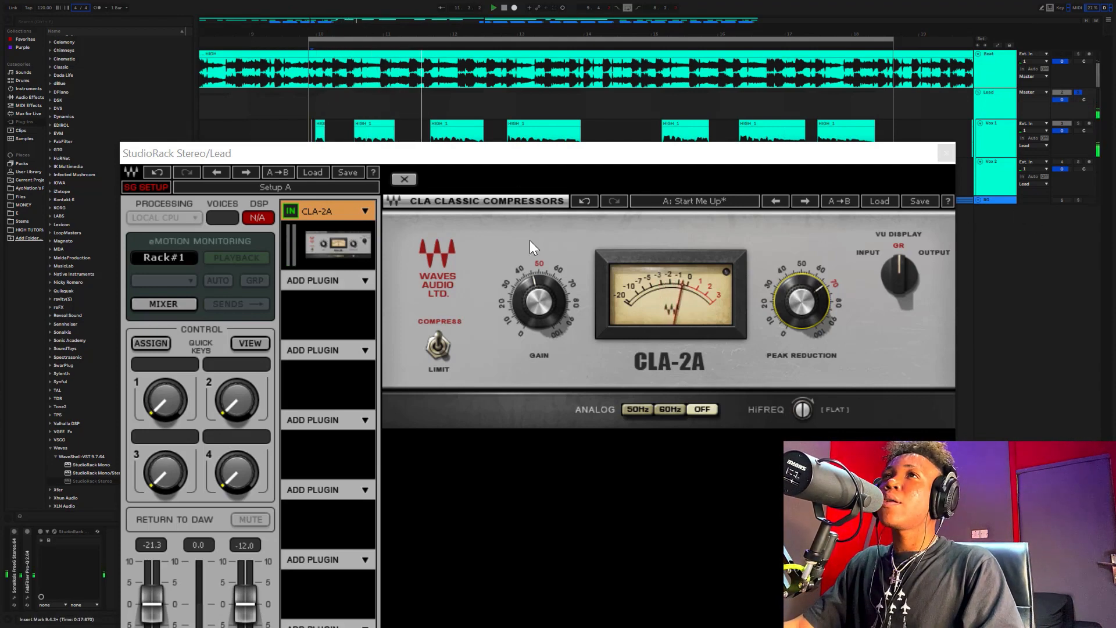
pyautogui.click(1078, 92)
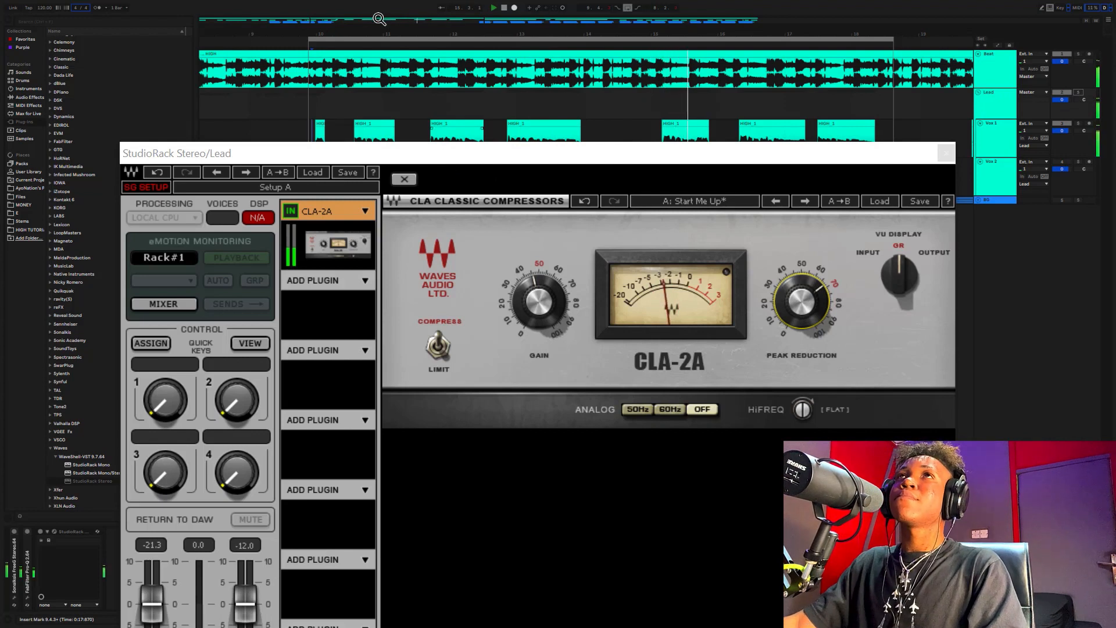
pyautogui.press('space')
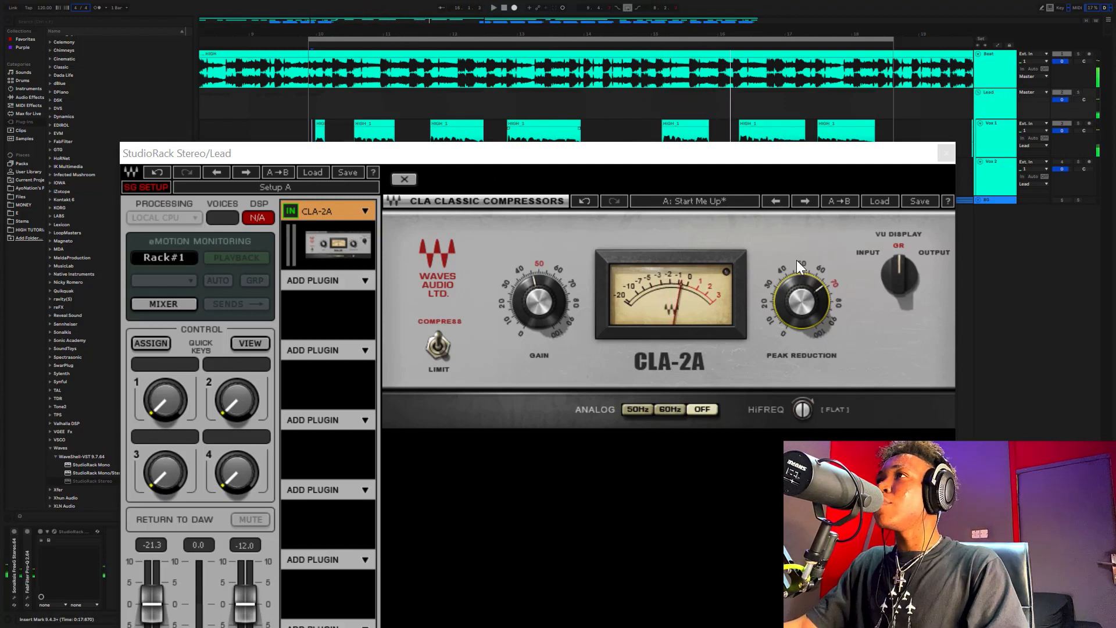
# - Set the CLA-2A's peak reduction to exactly 70
pyautogui.click(819, 292)
pyautogui.click(813, 291)
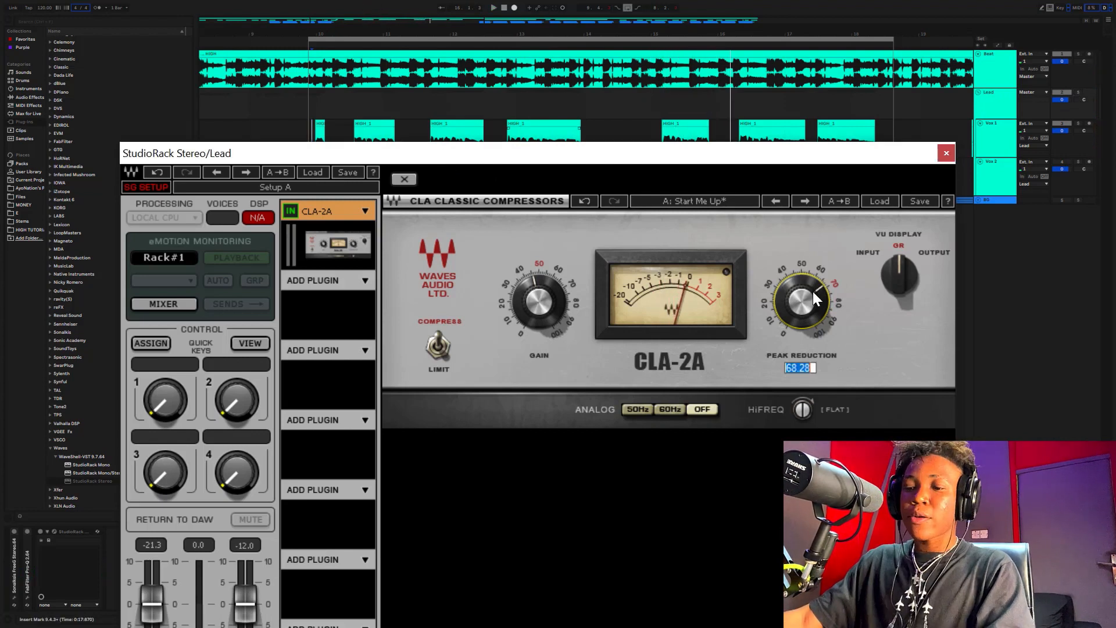
pyautogui.write('70')
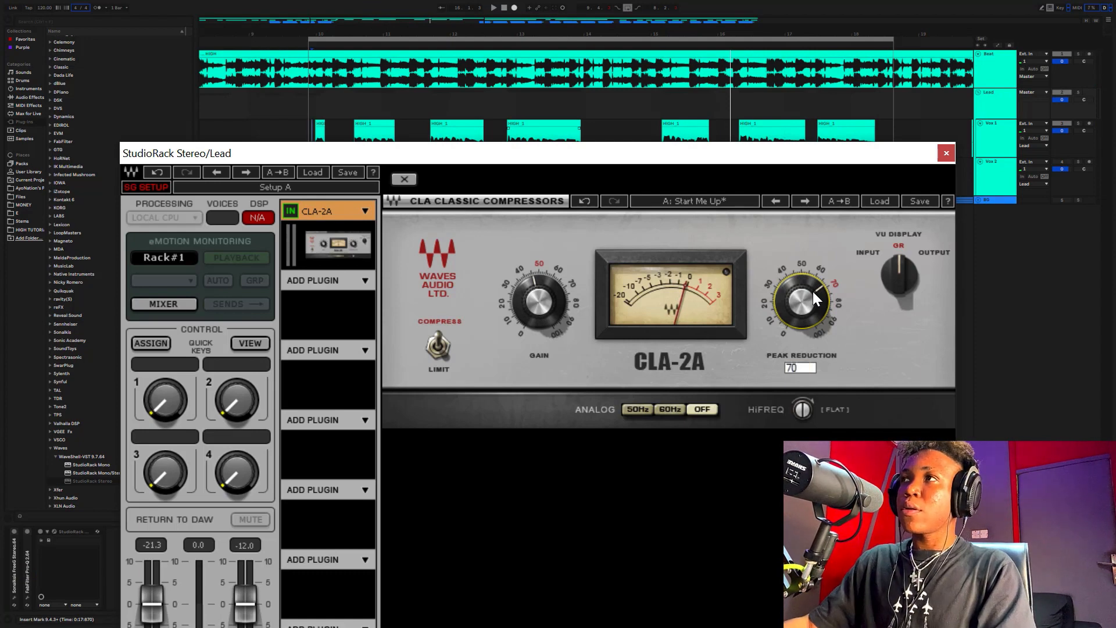
pyautogui.press('Return')
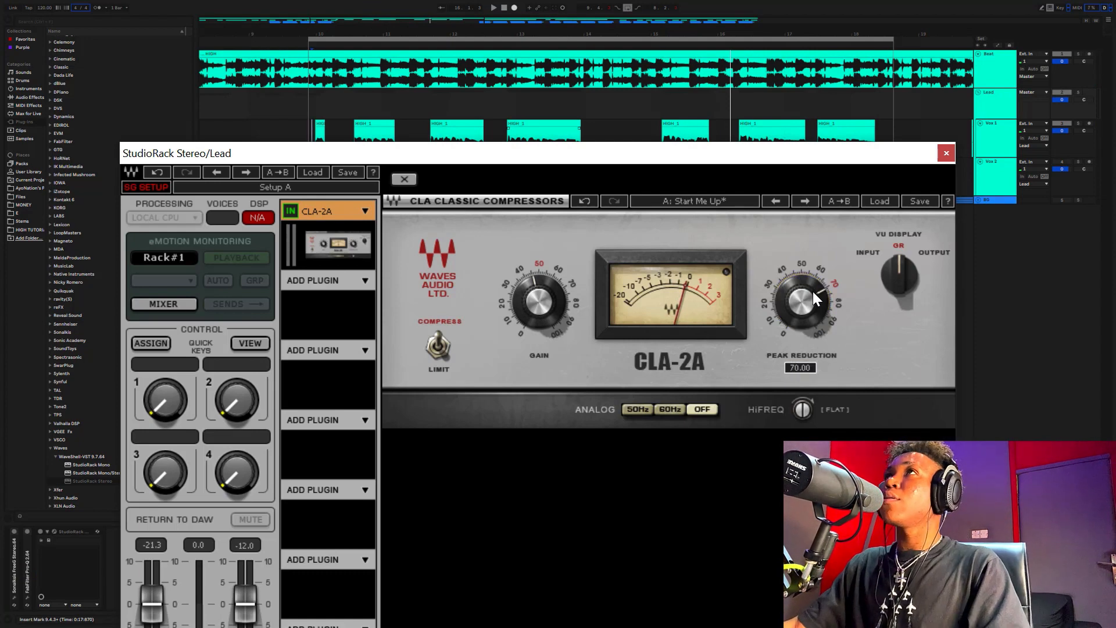
pyautogui.click(735, 7)
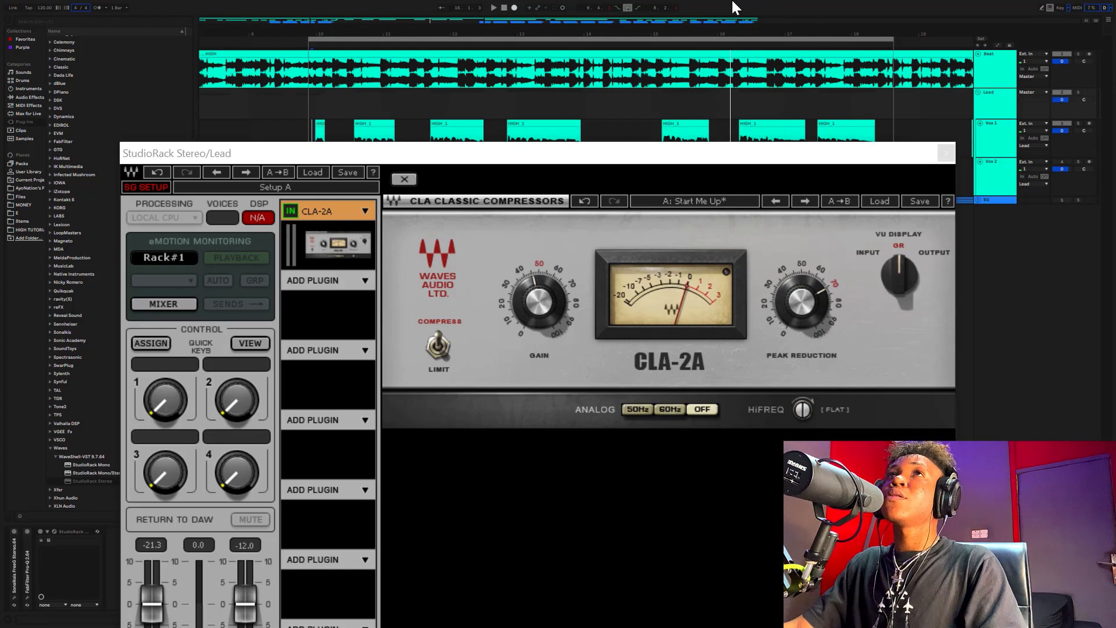
# - Replay the section to check the CLA-2A compression on the Lead vocal against the beat
pyautogui.press('space')
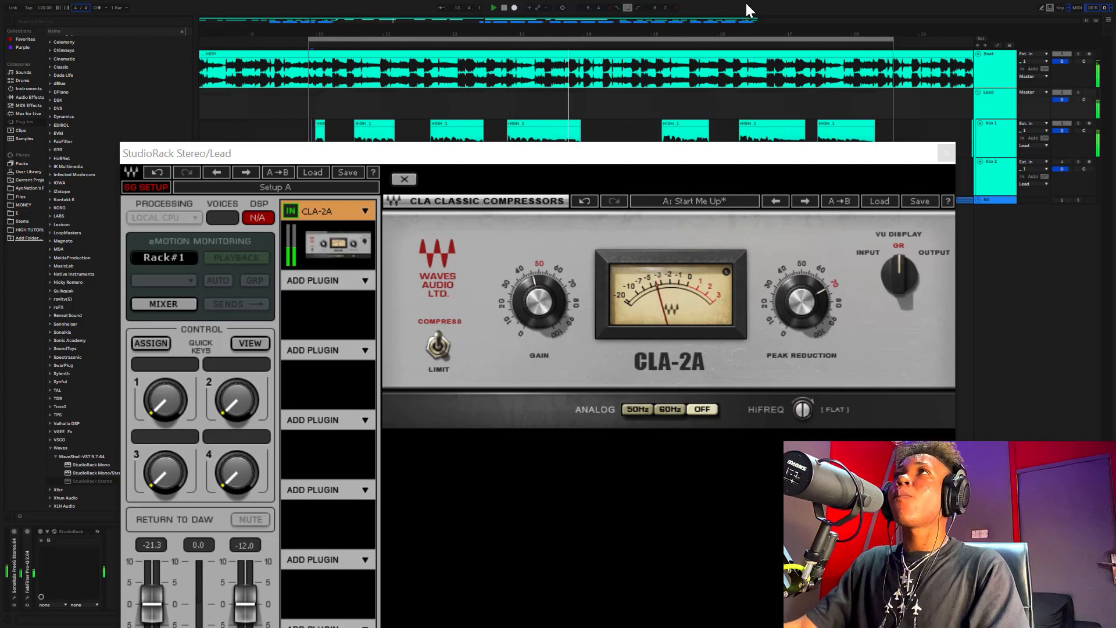
pyautogui.click(597, 48)
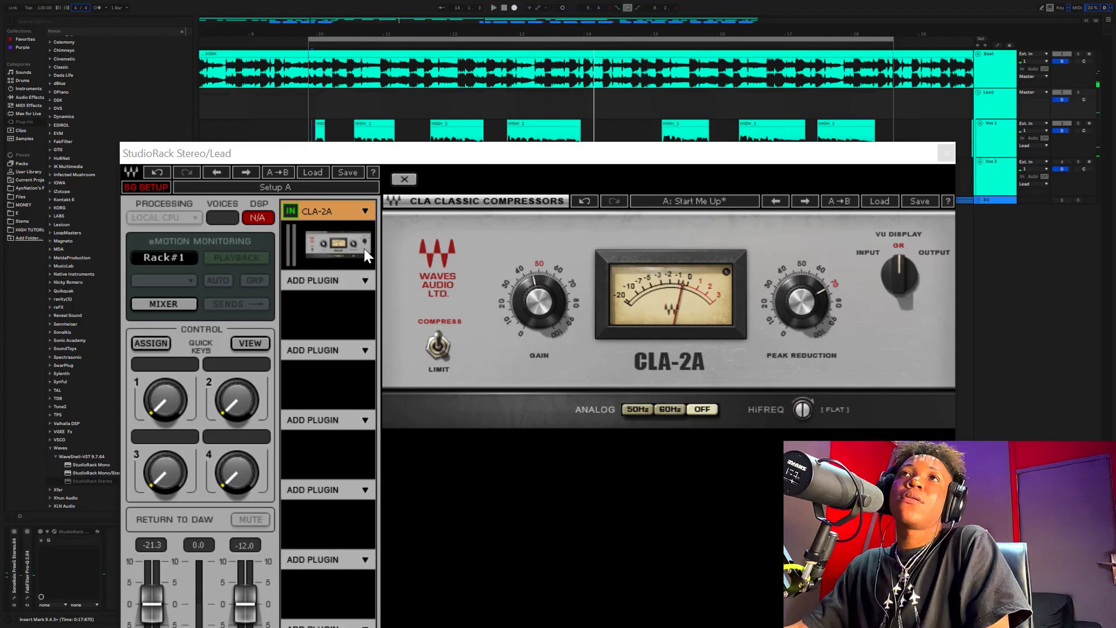
# - Add the RVox dynamics plug-in to the StudioRack slot directly after the CLA-2A
pyautogui.moveTo(365, 153); pyautogui.dragTo(355, 129)
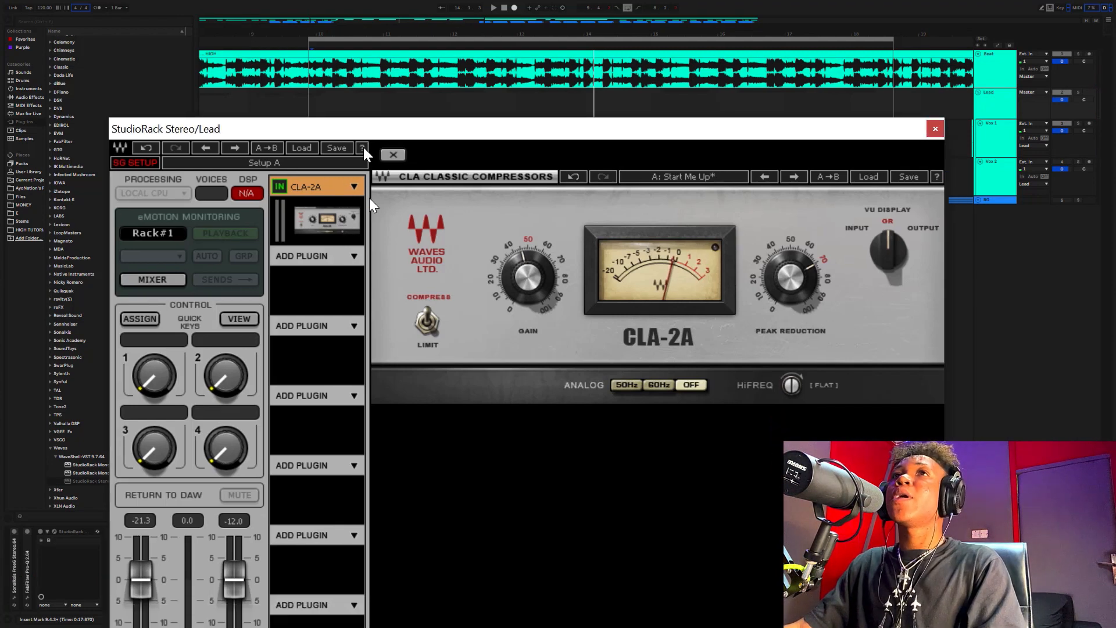
pyautogui.click(352, 256)
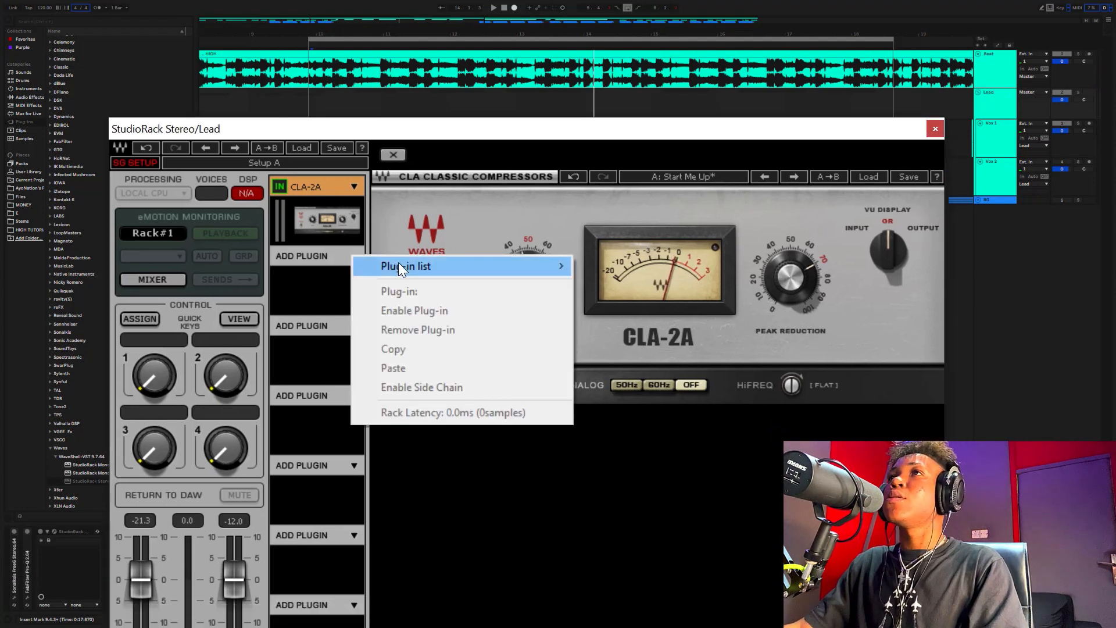
pyautogui.moveTo(399, 263)
pyautogui.moveTo(650, 266)
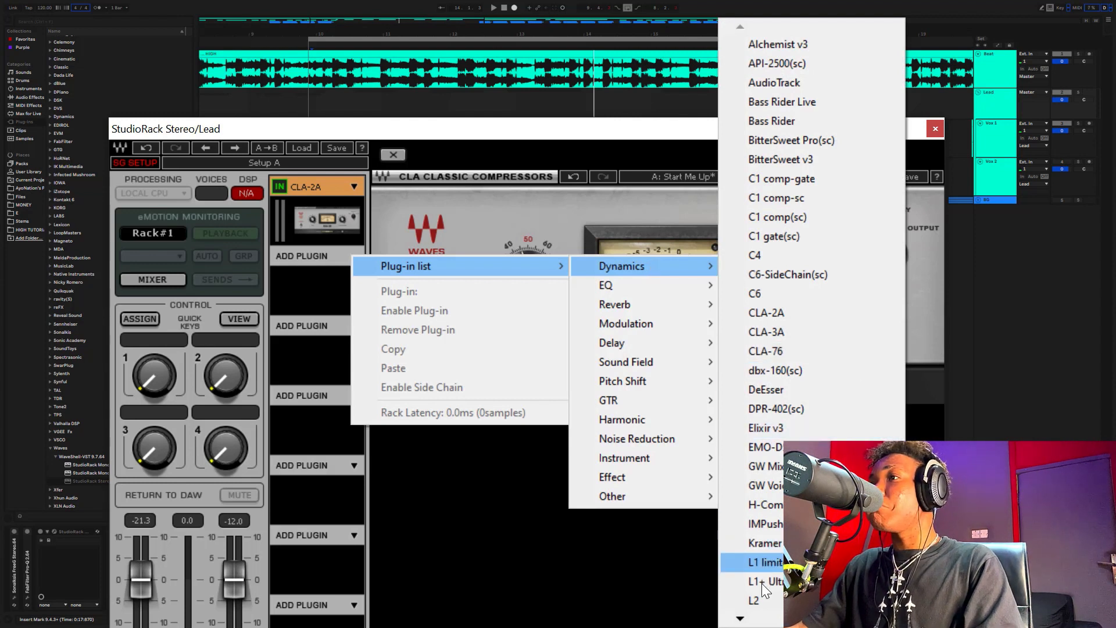
pyautogui.moveTo(738, 619)
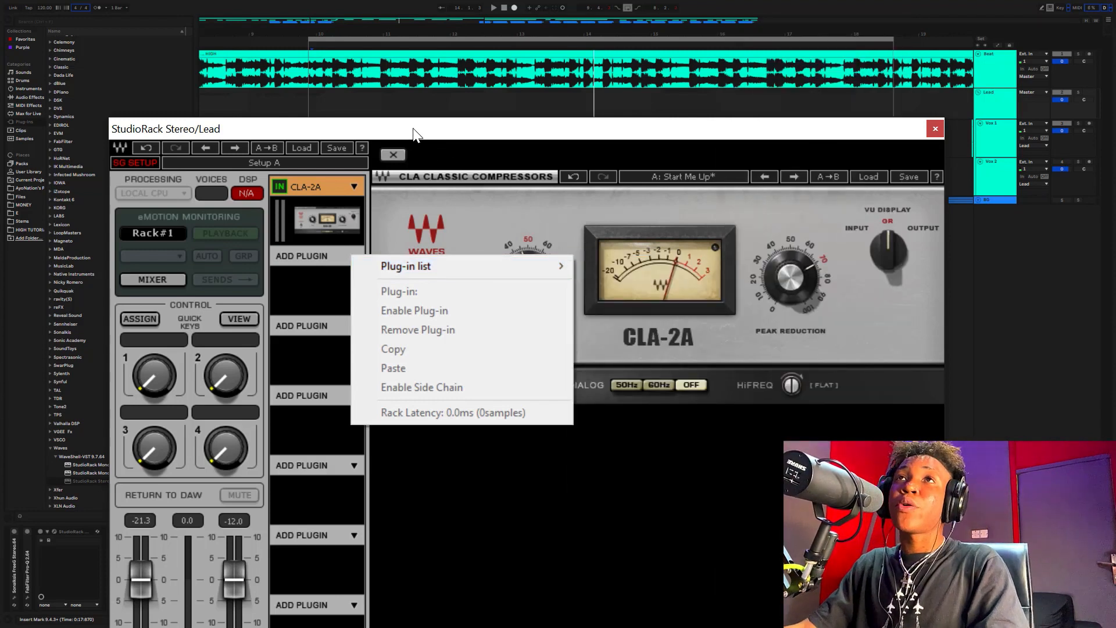
pyautogui.moveTo(408, 267)
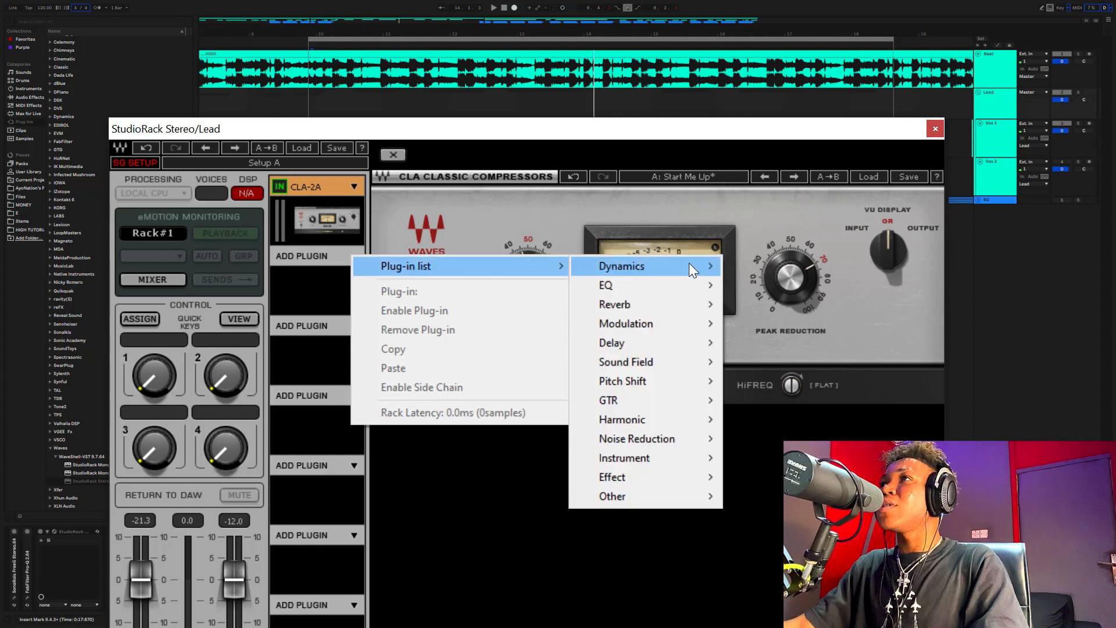
pyautogui.moveTo(689, 263)
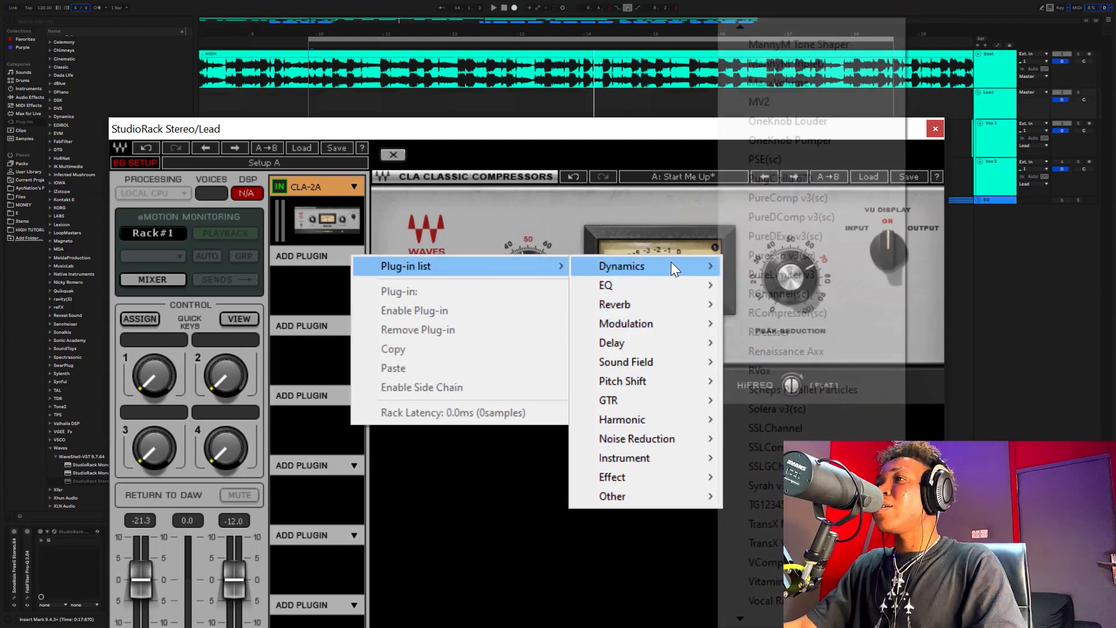
pyautogui.click(760, 371)
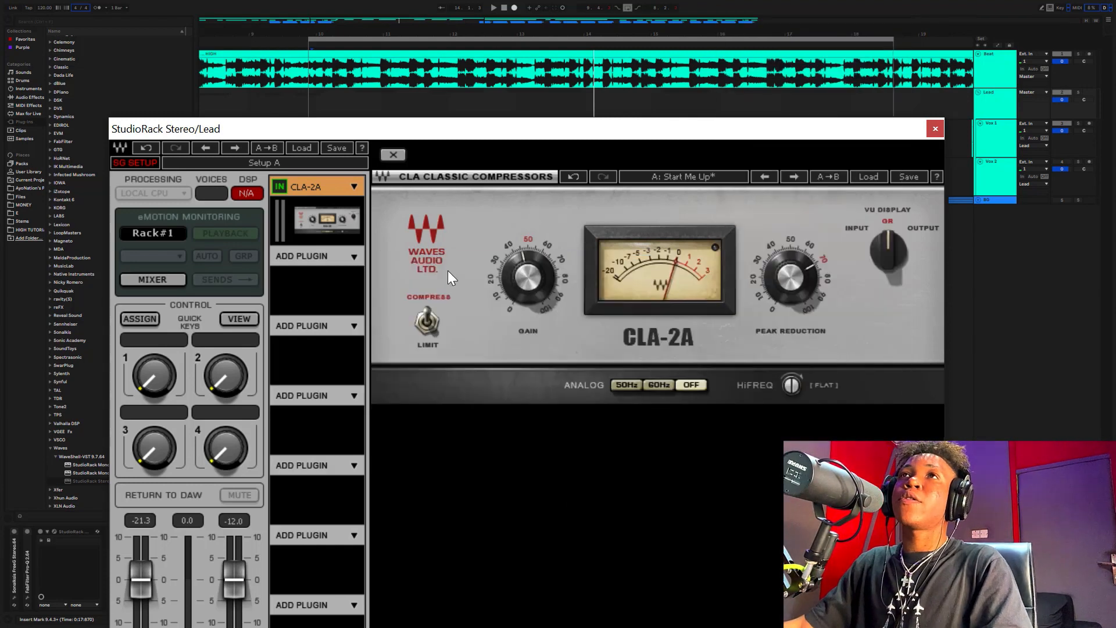
# - Audition the soloed Lead track through RVox and set its gate to -55.0, trying -50.0 first
pyautogui.press('space')
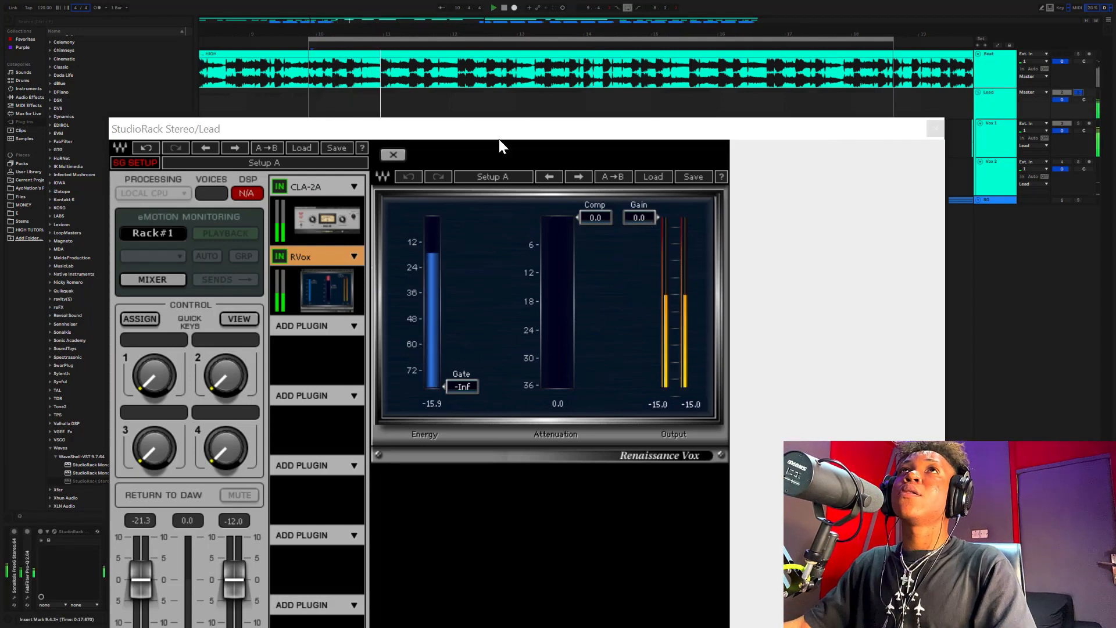
pyautogui.press('space')
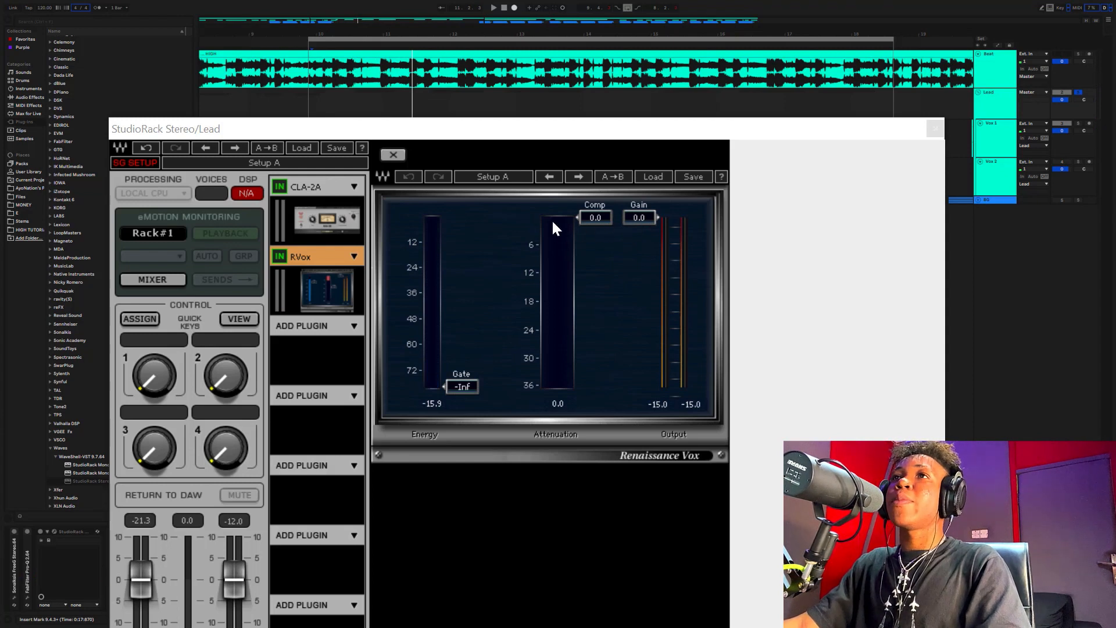
pyautogui.moveTo(473, 386); pyautogui.dragTo(460, 323)
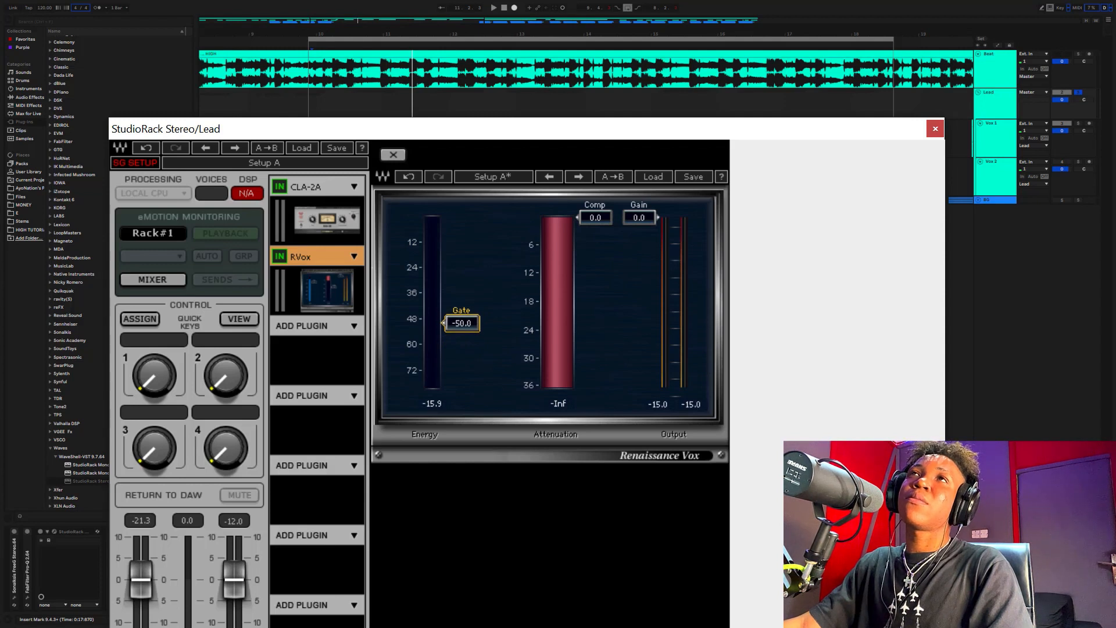
pyautogui.click(355, 1)
pyautogui.press('space')
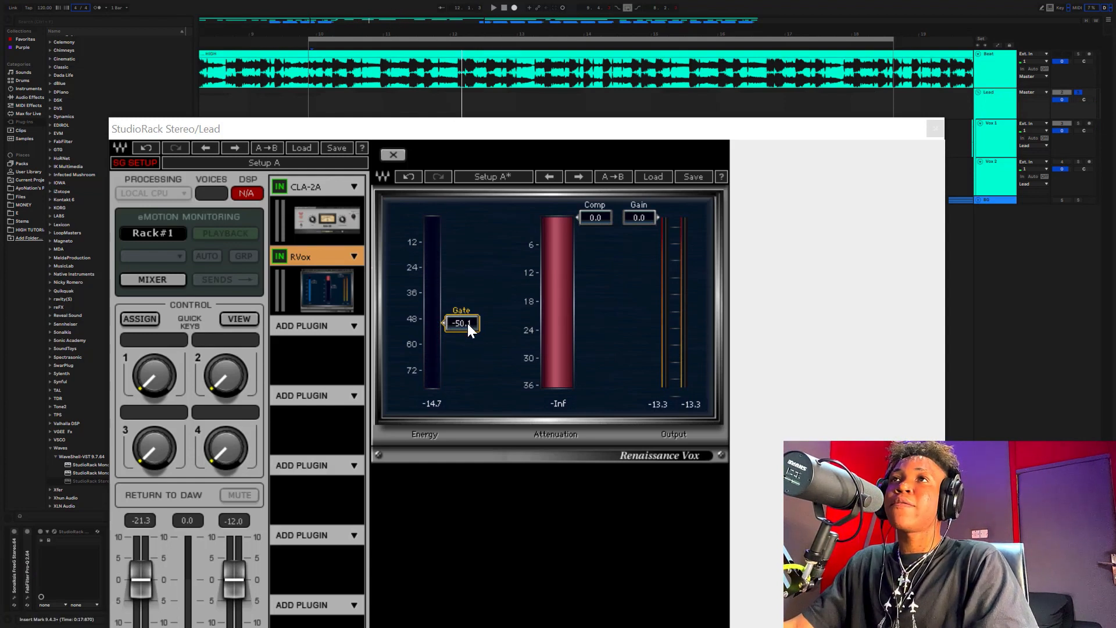
pyautogui.moveTo(469, 323); pyautogui.dragTo(469, 334)
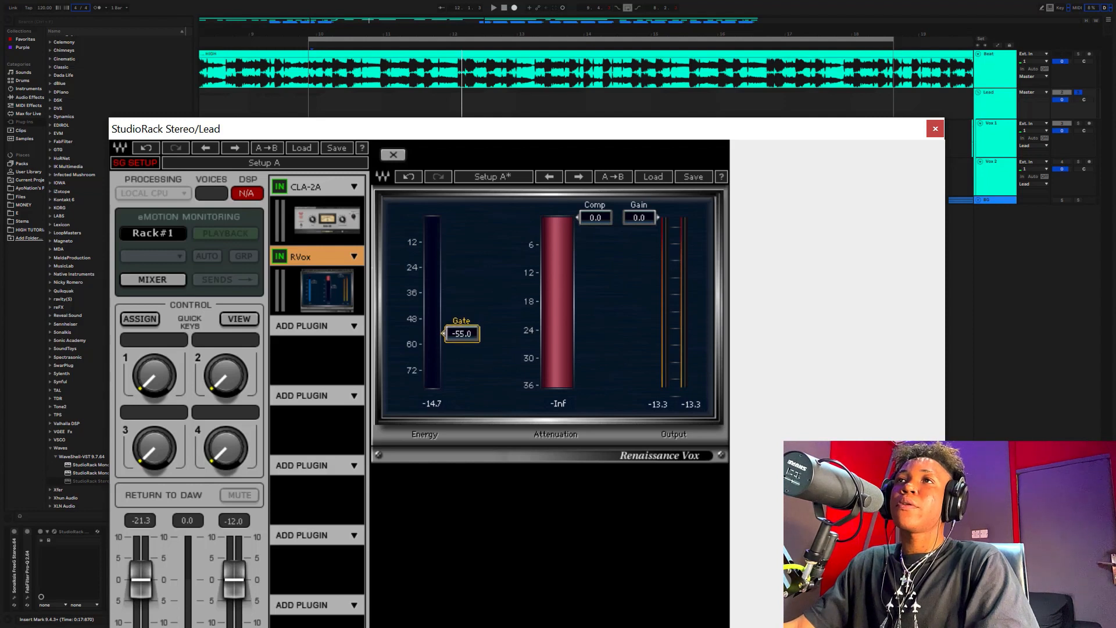
pyautogui.click(343, 7)
pyautogui.press('space')
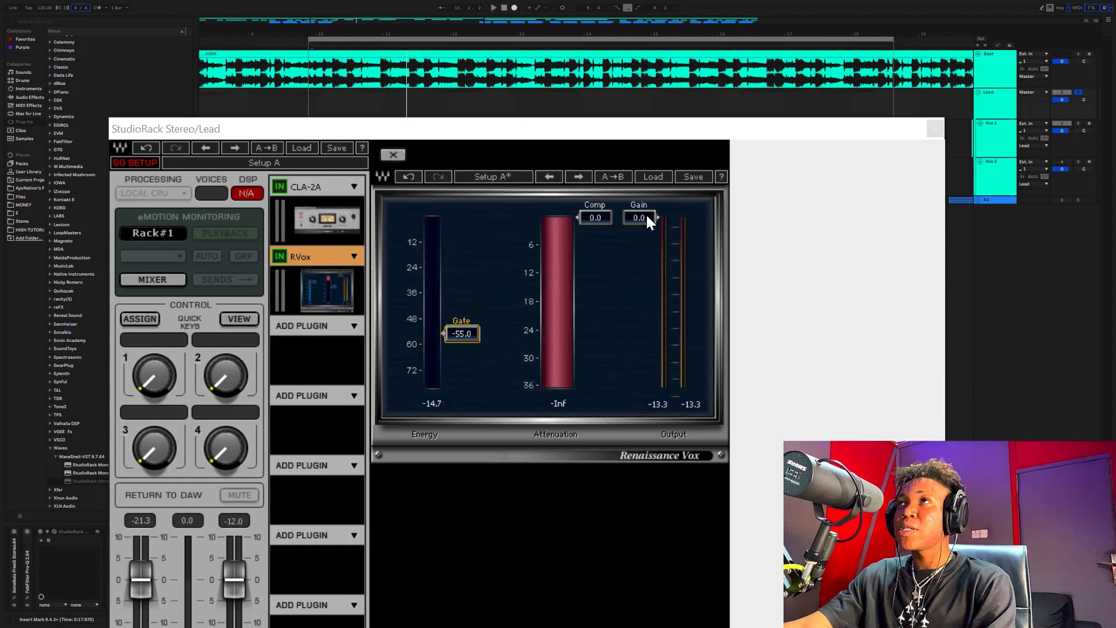
# - Lower the RVox gain to -2.0, auditioning the soloed Lead track at -1.5 on the way
pyautogui.moveTo(645, 218); pyautogui.dragTo(644, 228)
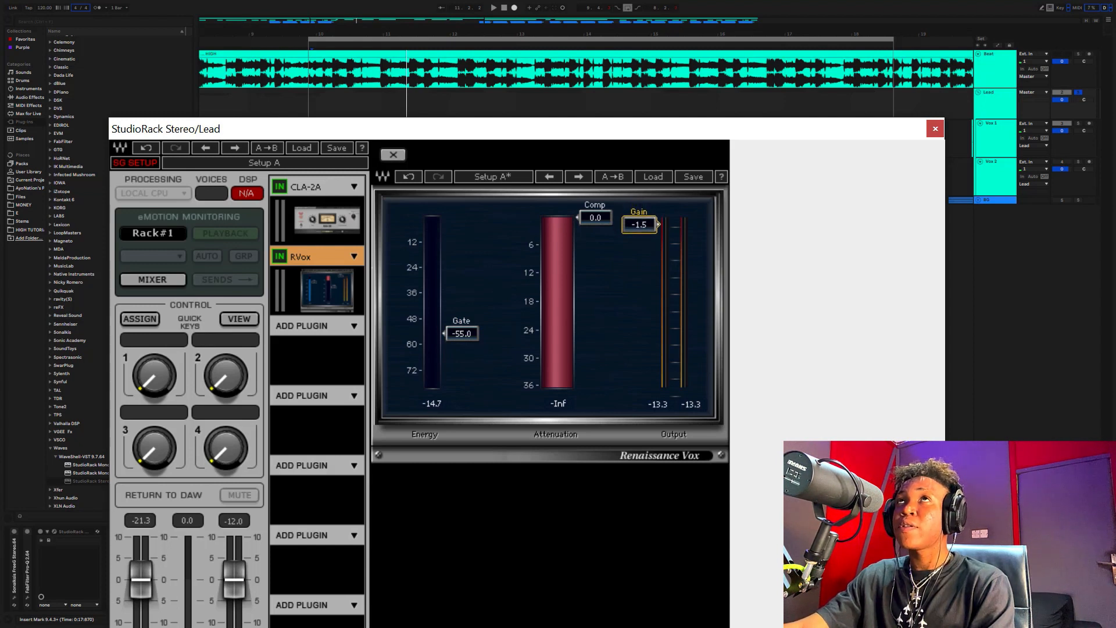
pyautogui.click(364, 3)
pyautogui.press('space')
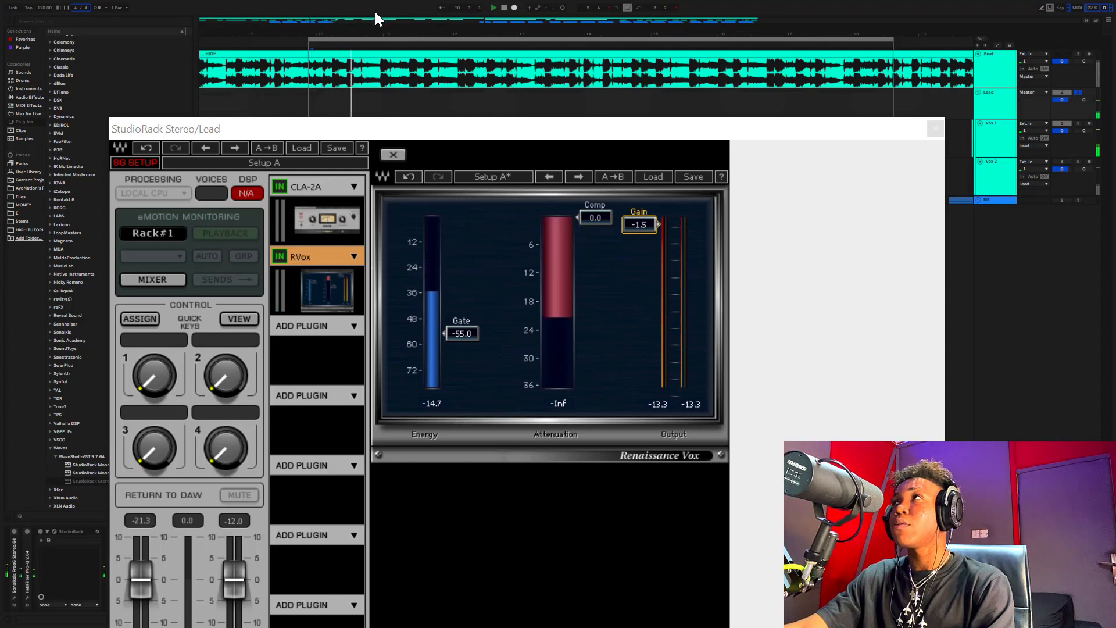
pyautogui.press('space')
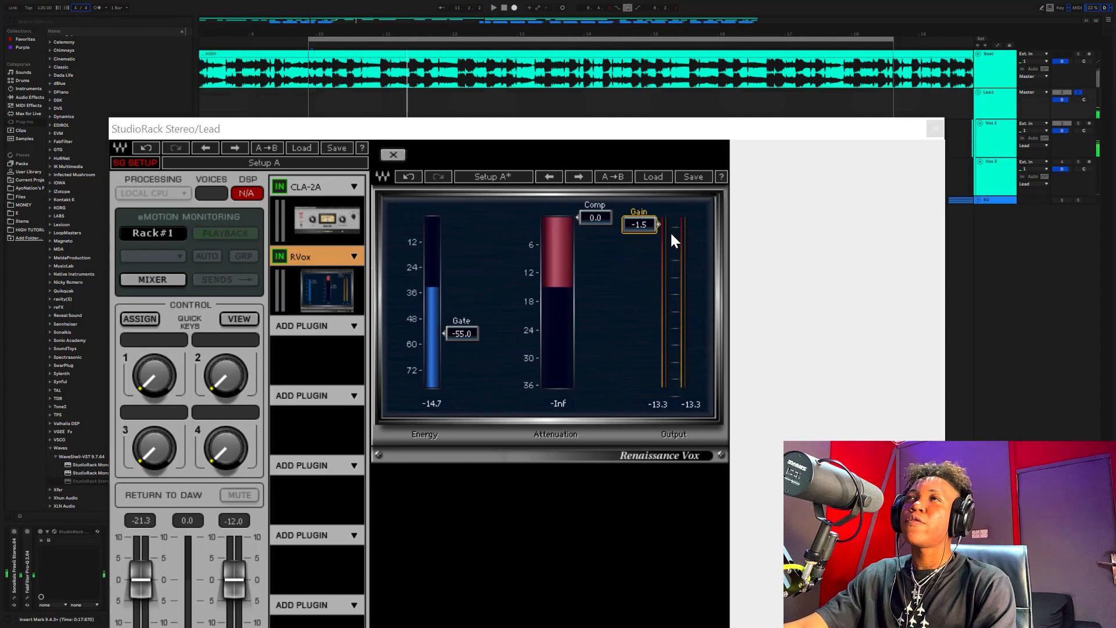
pyautogui.moveTo(648, 224); pyautogui.dragTo(649, 229)
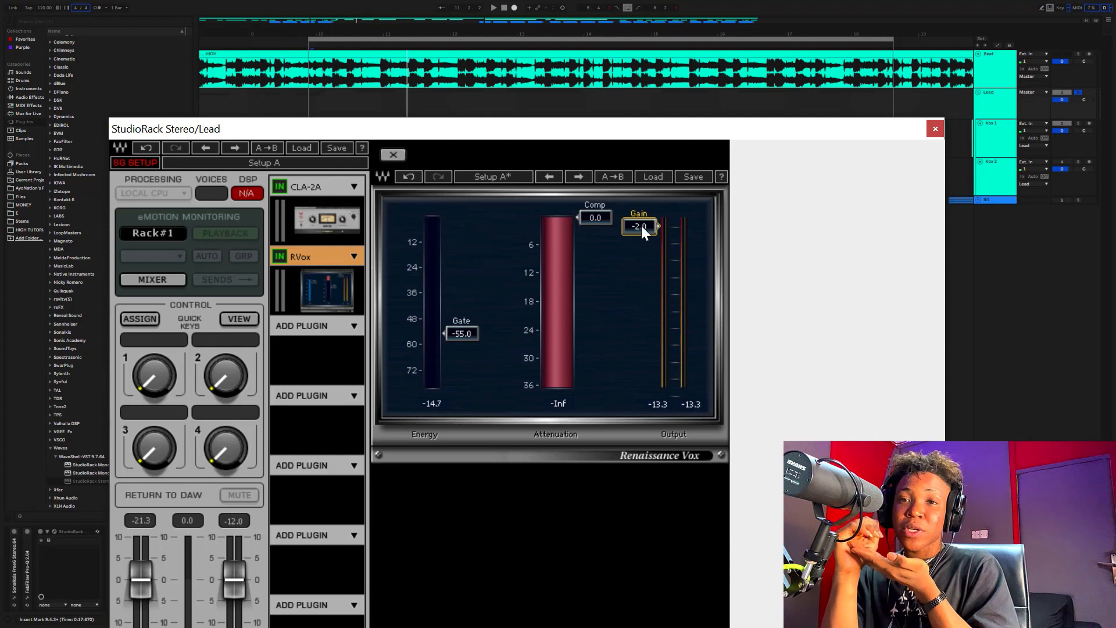
# - Play the soloed Lead track and bring the RVox compression down to -4.0
pyautogui.click(599, 219)
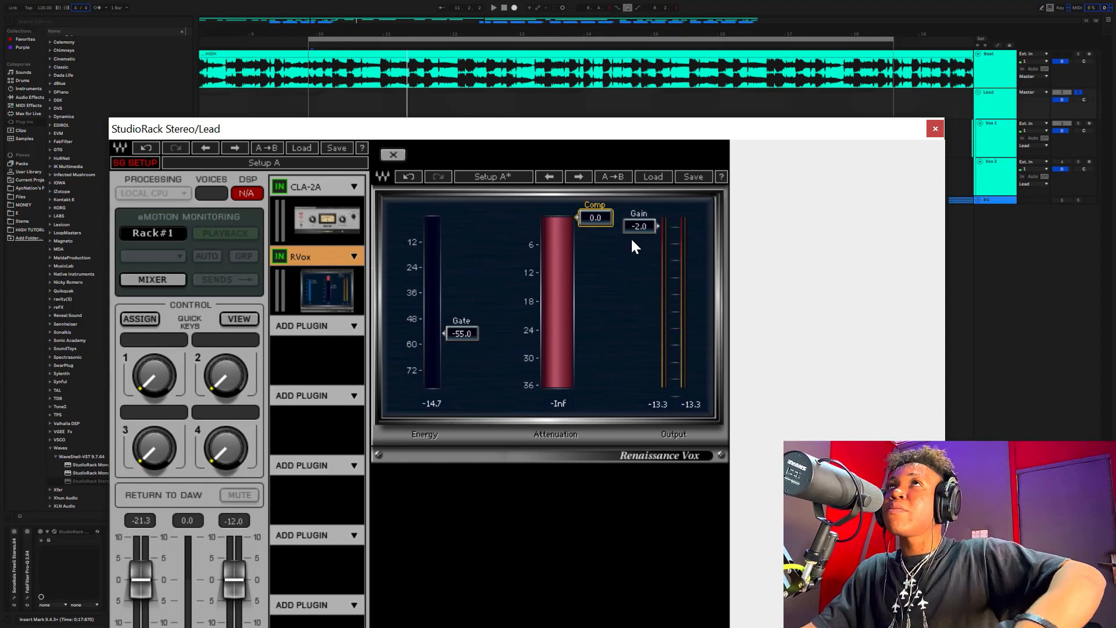
pyautogui.click(362, 2)
pyautogui.press('space')
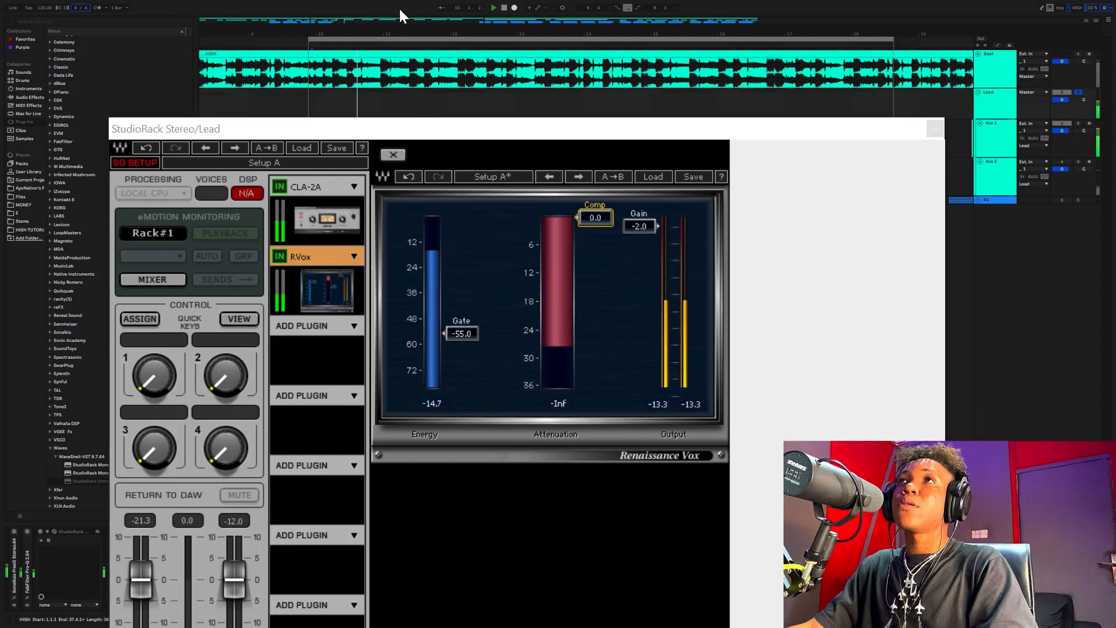
pyautogui.moveTo(594, 218); pyautogui.dragTo(594, 219)
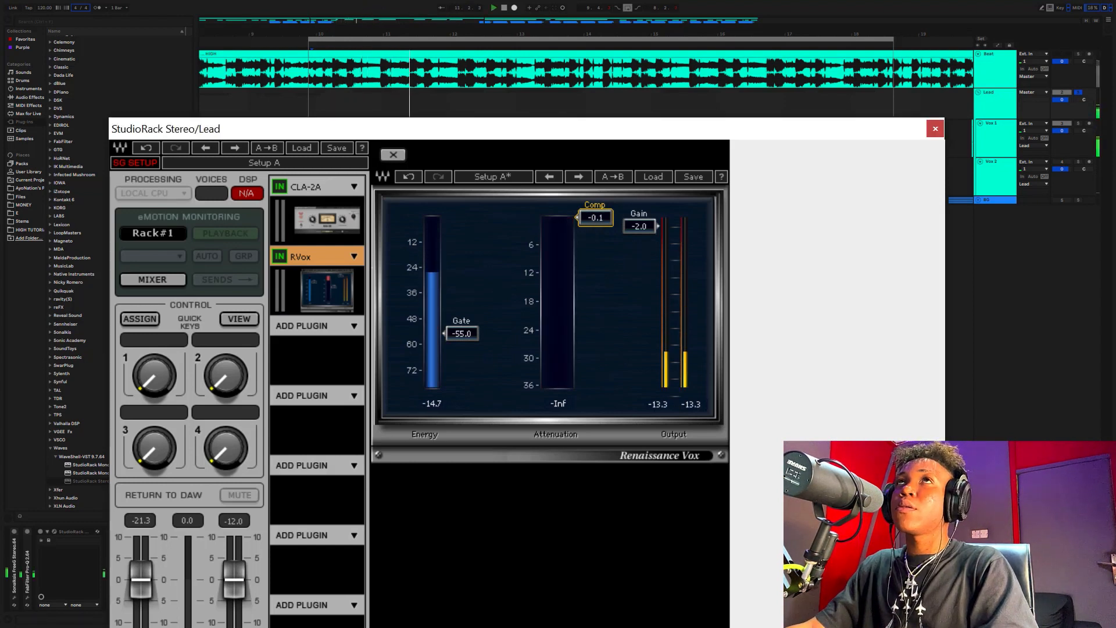
pyautogui.click(424, 4)
pyautogui.press('space')
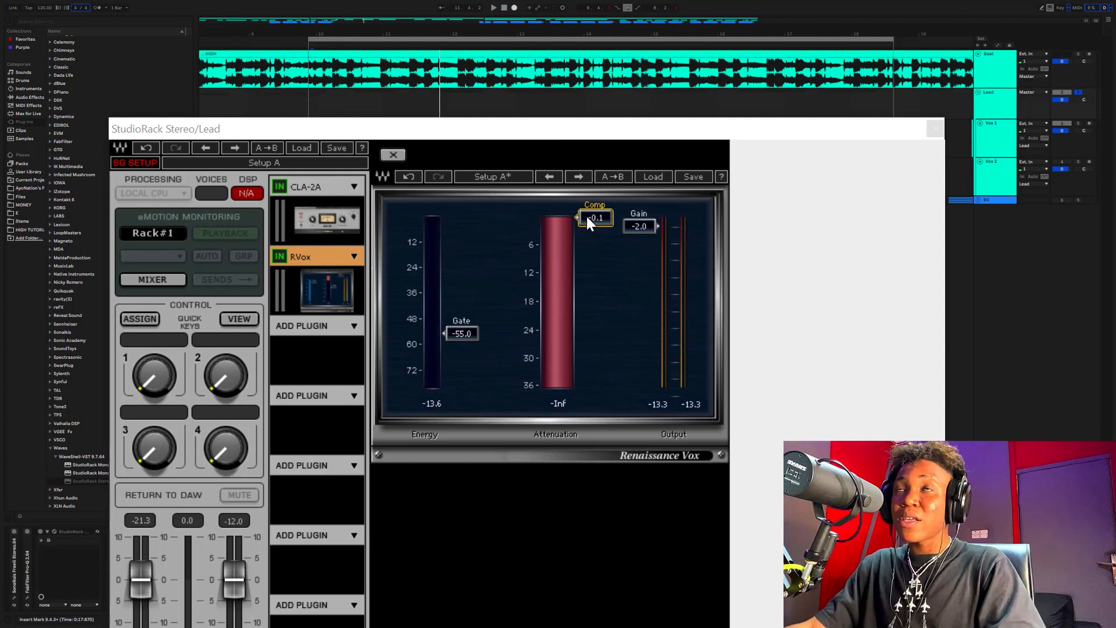
pyautogui.press('space')
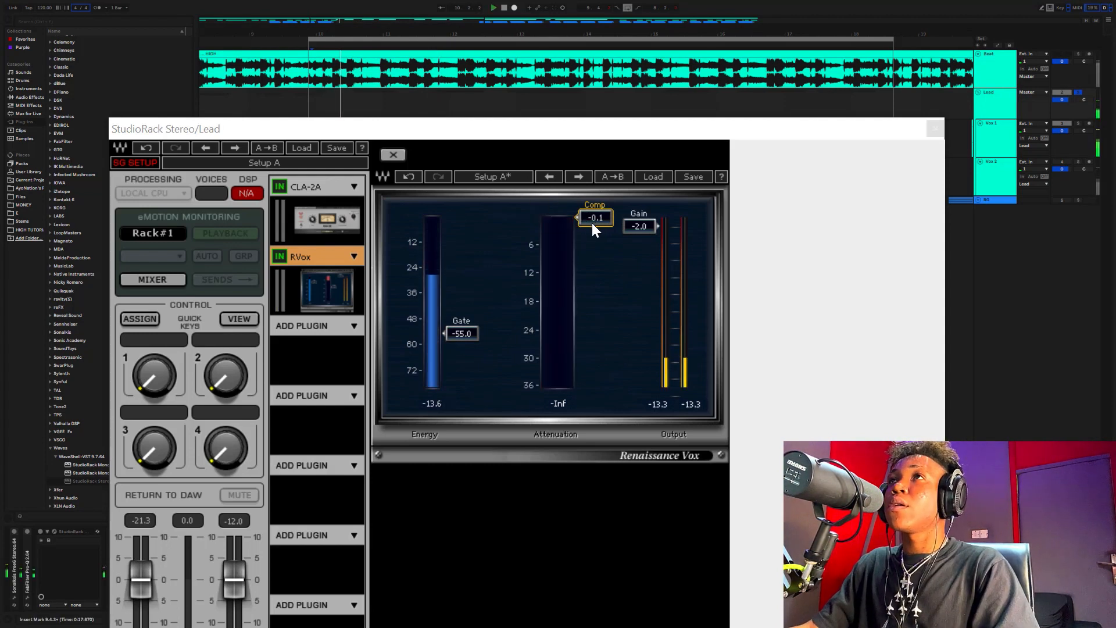
pyautogui.moveTo(591, 221); pyautogui.dragTo(591, 237)
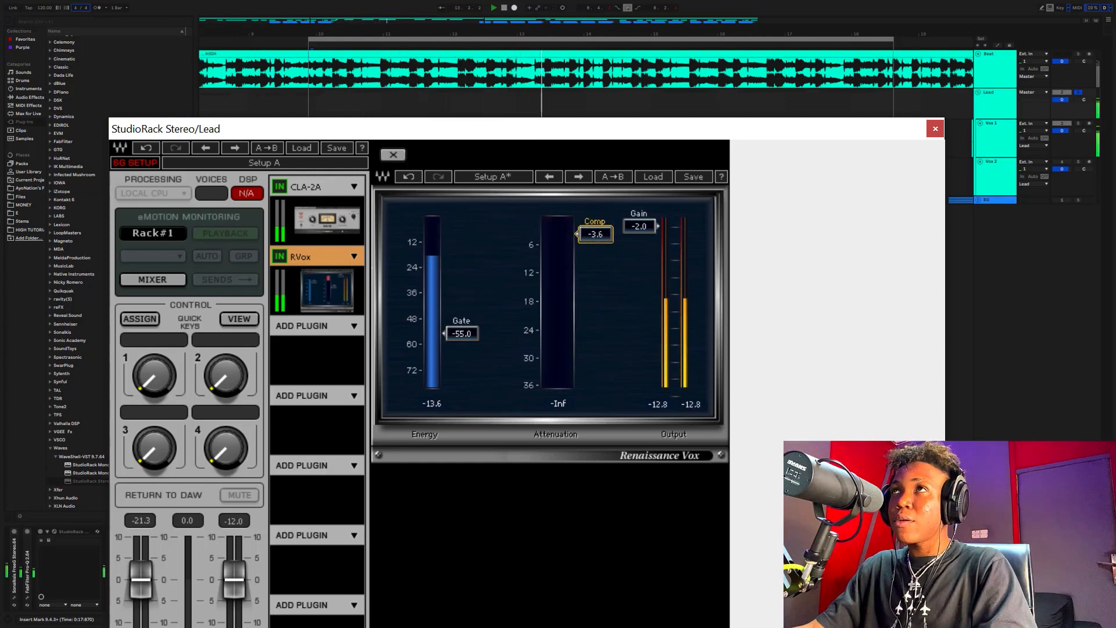
pyautogui.moveTo(592, 234); pyautogui.dragTo(592, 240)
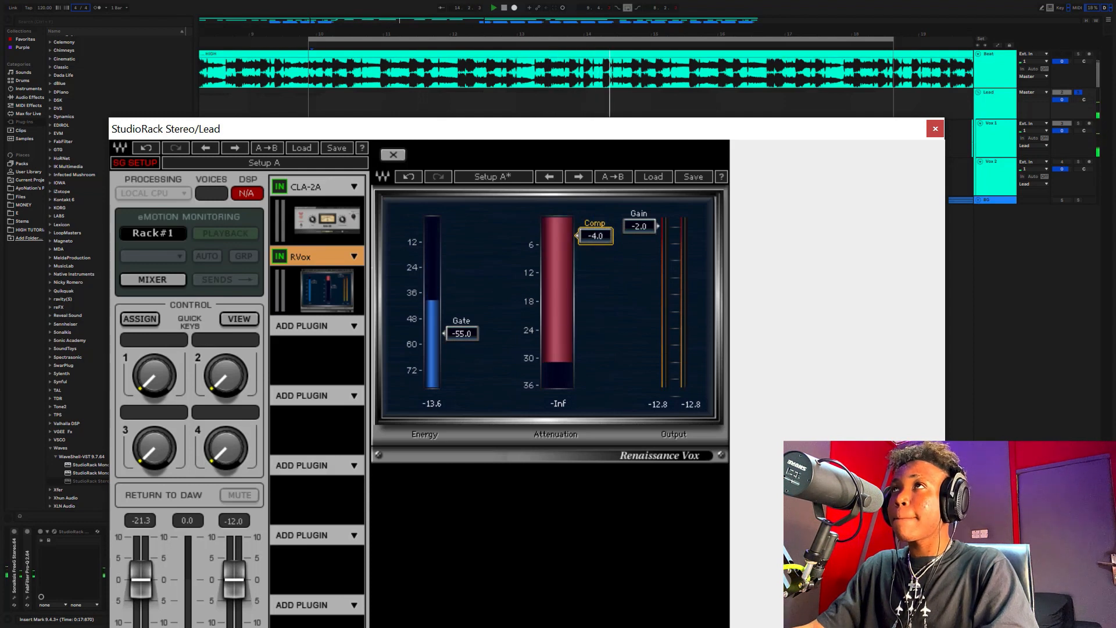
# - Take the Lead track out of solo and replay the section together with the beat
pyautogui.click(846, 3)
pyautogui.press('space')
pyautogui.click(1078, 91)
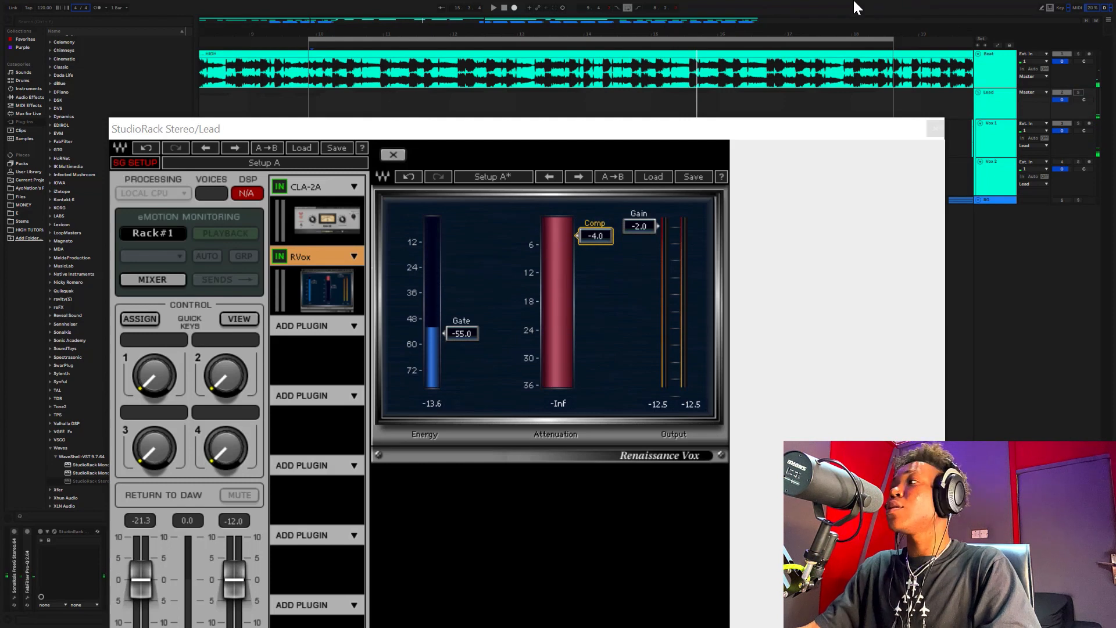
pyautogui.press('space')
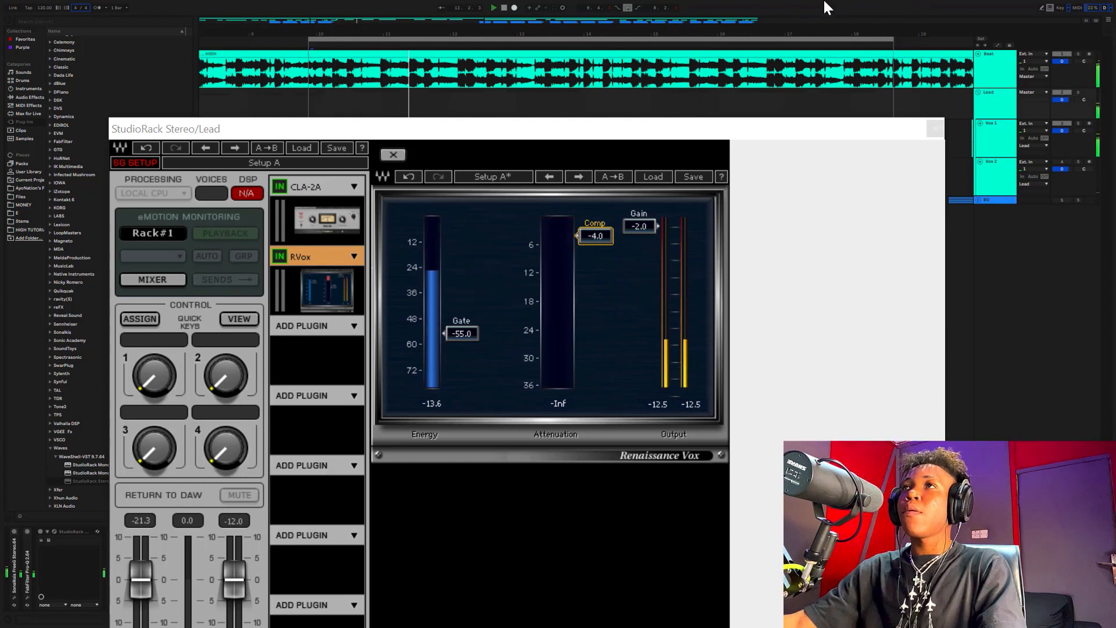
# - Fine-tune the RVox compression to -4.5 against the beat, and stop playback
pyautogui.click(590, 240)
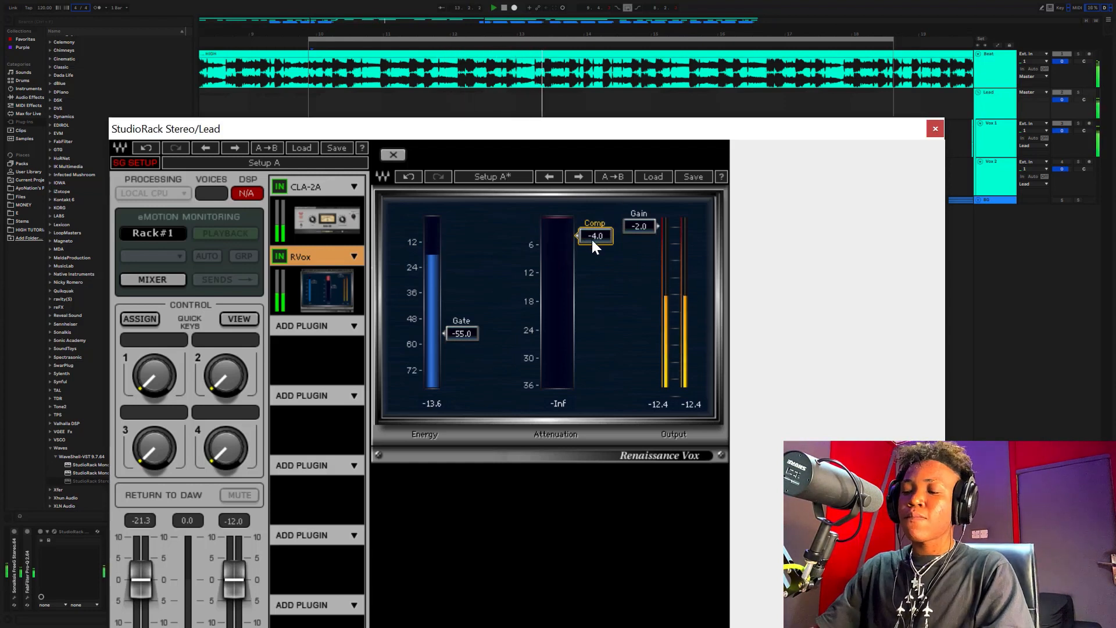
pyautogui.scroll(-1, 592, 240)
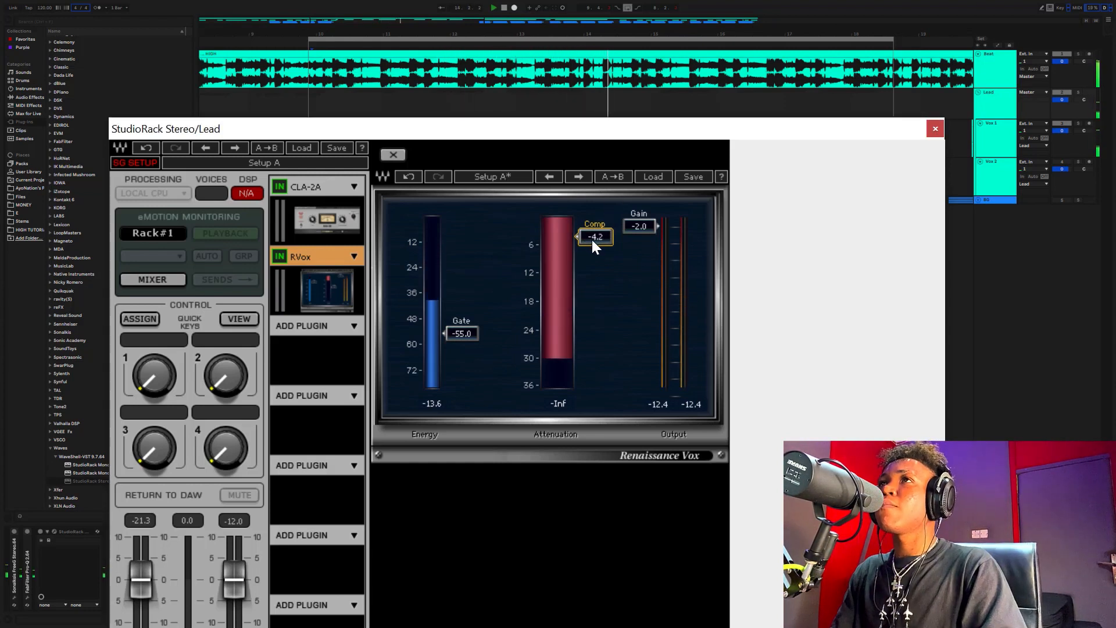
pyautogui.scroll(-3, 592, 240)
pyautogui.scroll(-1, 592, 240)
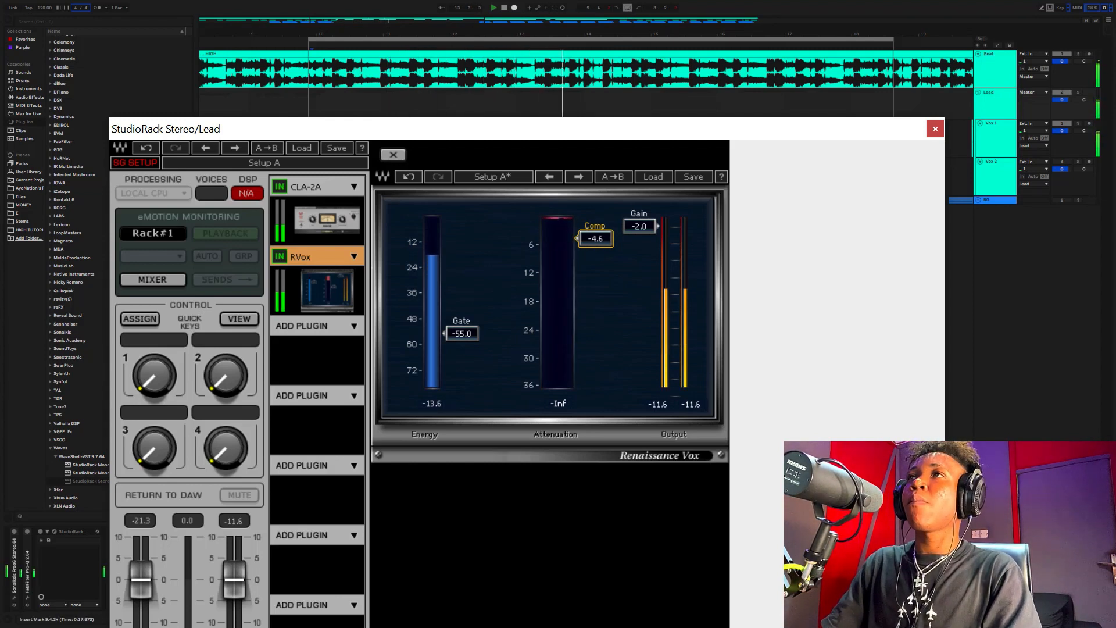
pyautogui.moveTo(595, 238); pyautogui.dragTo(595, 239)
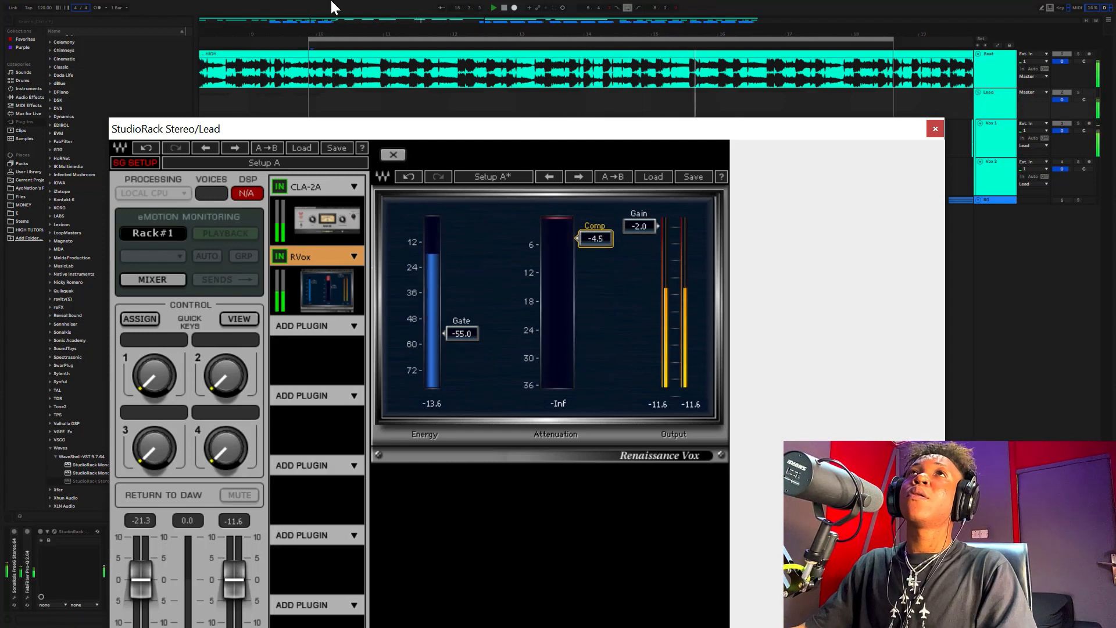
pyautogui.click(373, 6)
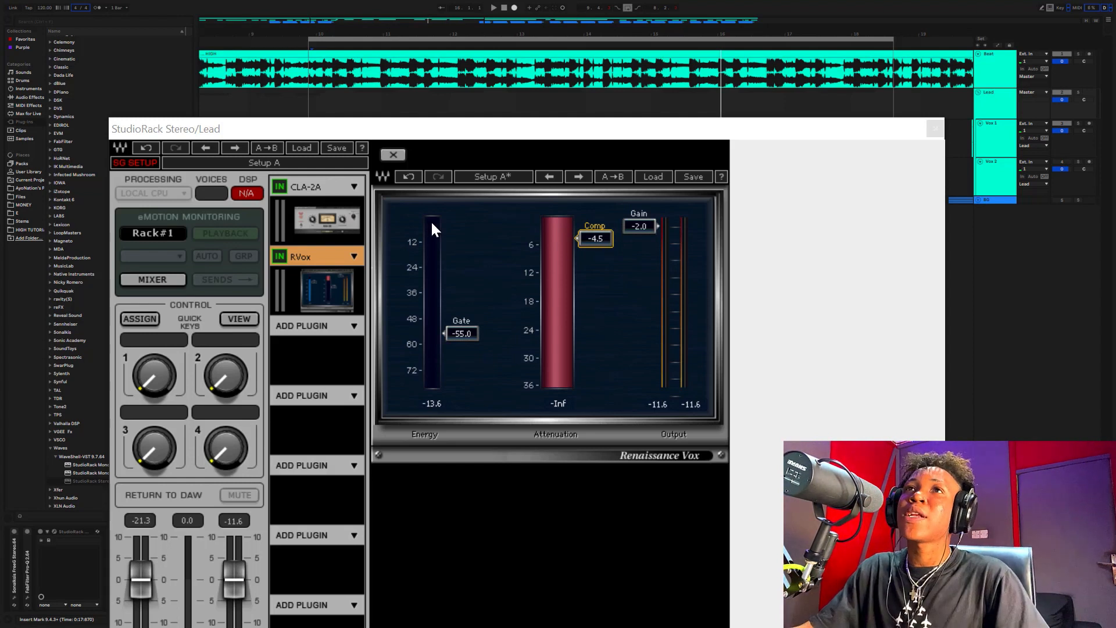
# - Insert the Waves DeEsser from the Dynamics plug-ins into the rack slot after RVox
pyautogui.click(354, 326)
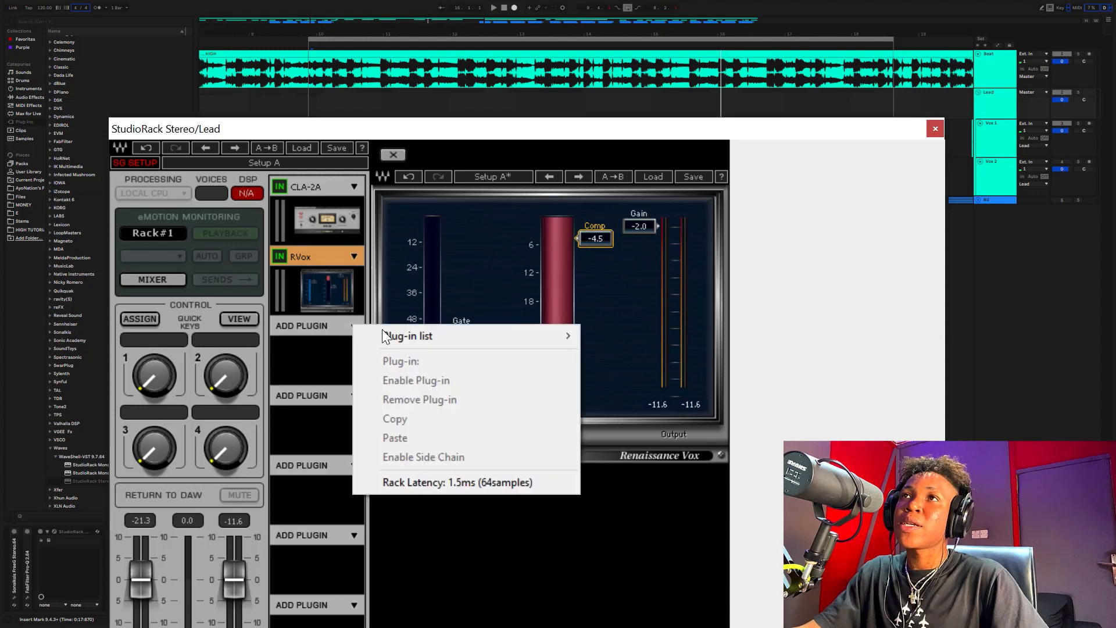
pyautogui.moveTo(386, 332)
pyautogui.moveTo(668, 340)
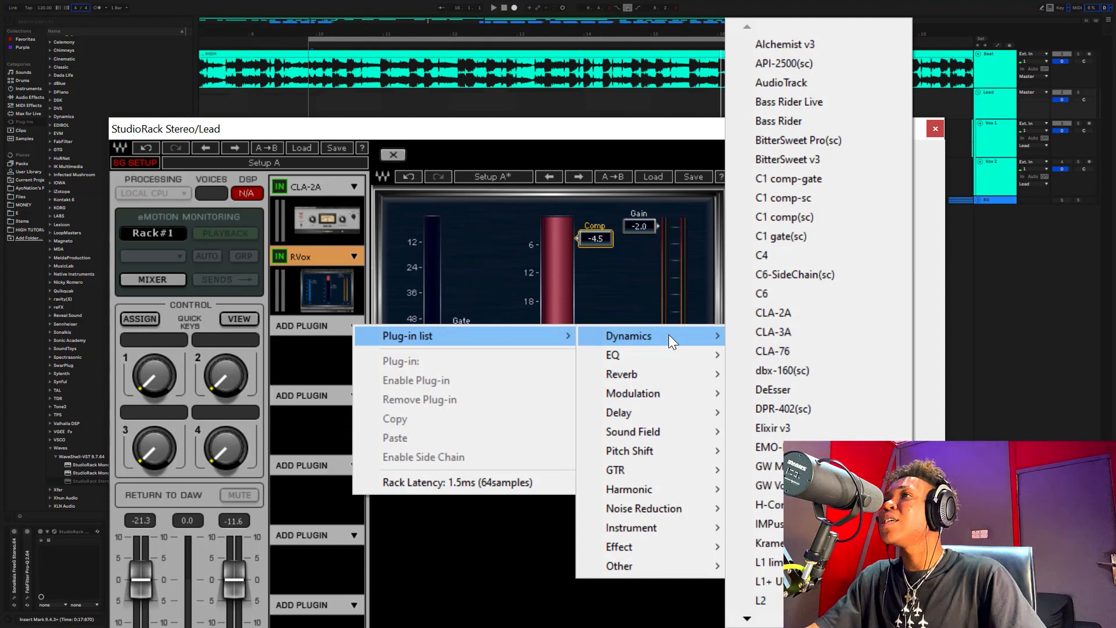
pyautogui.click(763, 390)
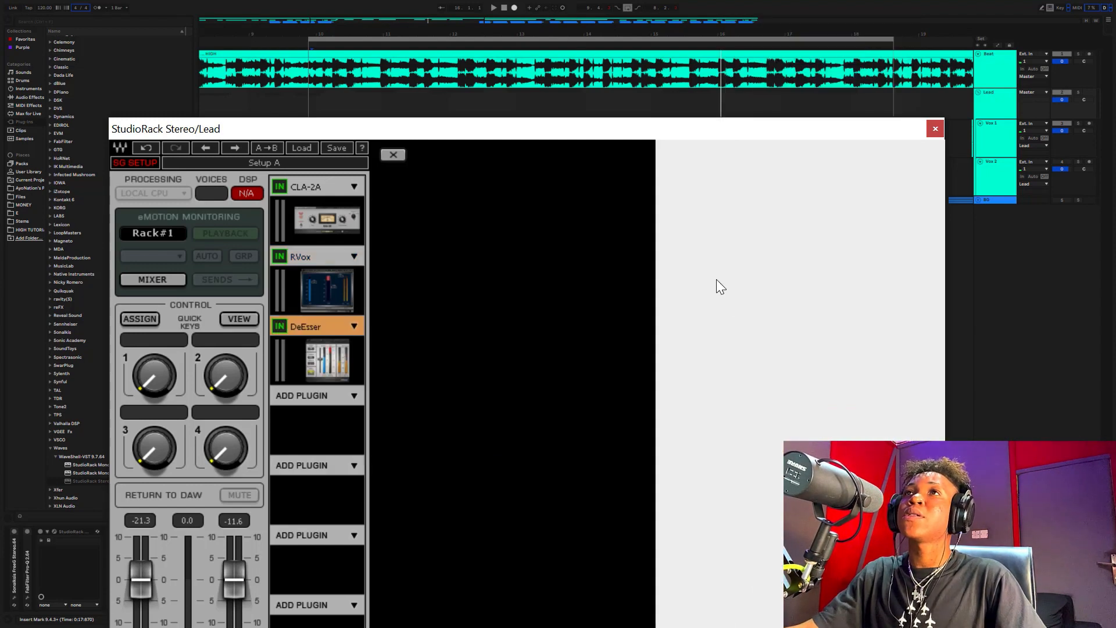
# - Lower the DeEsser threshold to about -35 and play the section together with the beat
pyautogui.moveTo(452, 228); pyautogui.dragTo(459, 302)
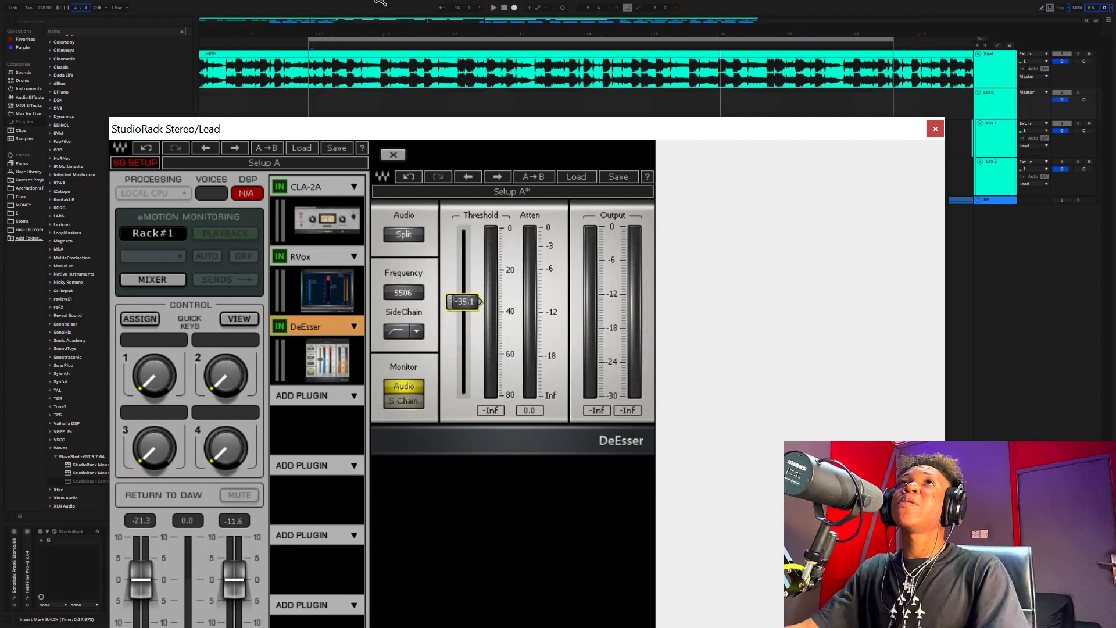
pyautogui.click(379, 2)
pyautogui.press('space')
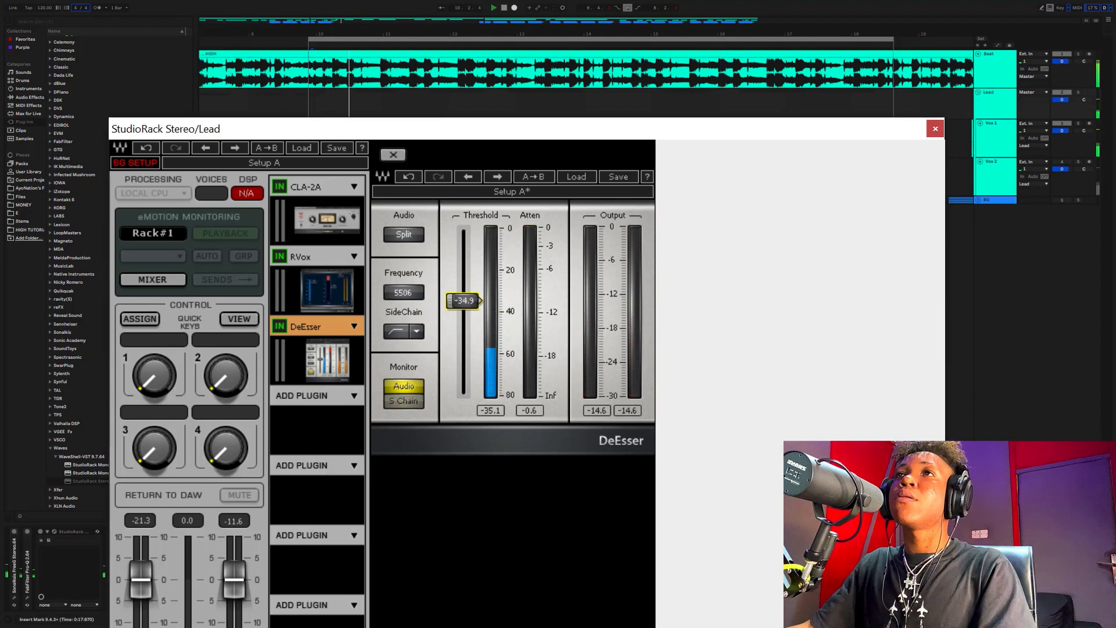
# - Fine-tune the DeEsser threshold to -34.1 during playback, trying -32.5 on the way, and stop playback
pyautogui.moveTo(466, 298); pyautogui.dragTo(466, 295)
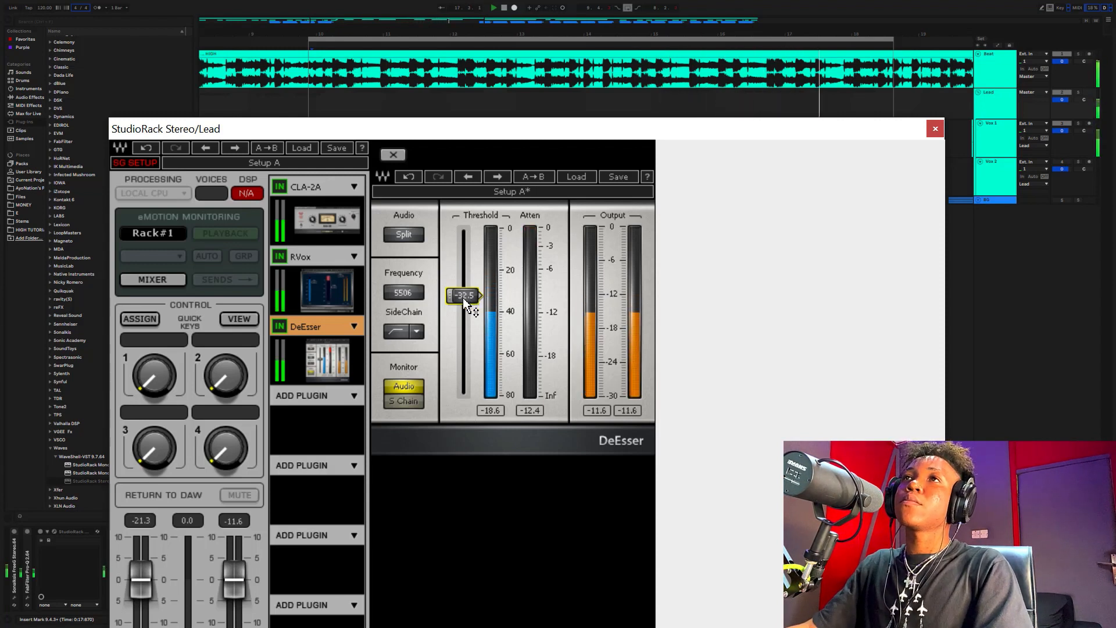
pyautogui.moveTo(463, 295); pyautogui.dragTo(463, 300)
pyautogui.click(362, 3)
pyautogui.click(387, 2)
pyautogui.press('space')
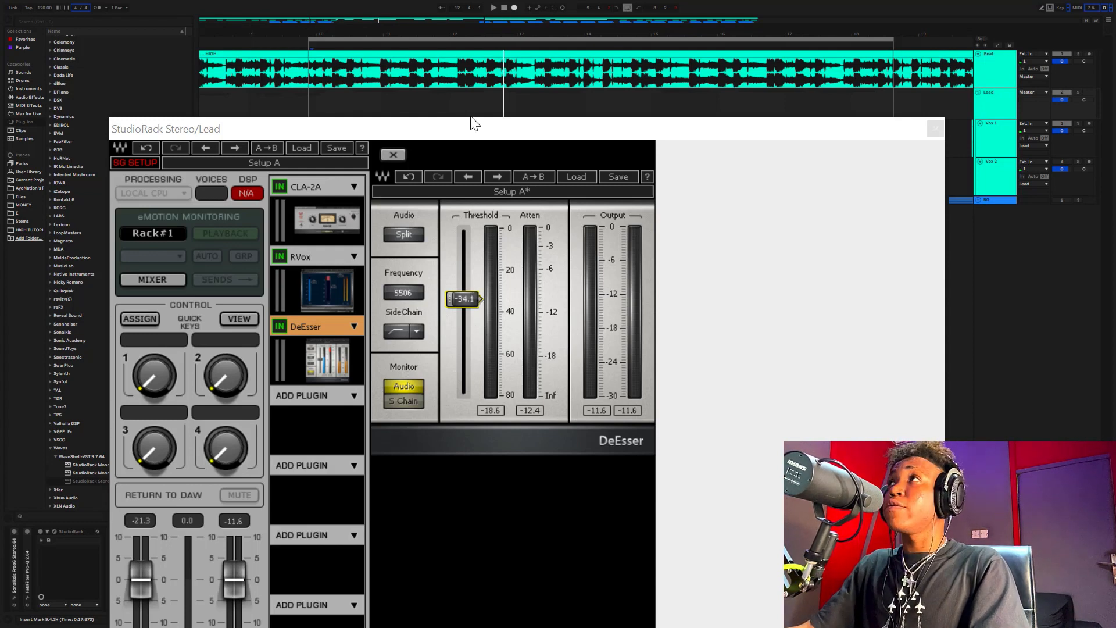
# - Close the StudioRack window and briefly play the looped section with the beat
pyautogui.click(934, 134)
pyautogui.click(358, 43)
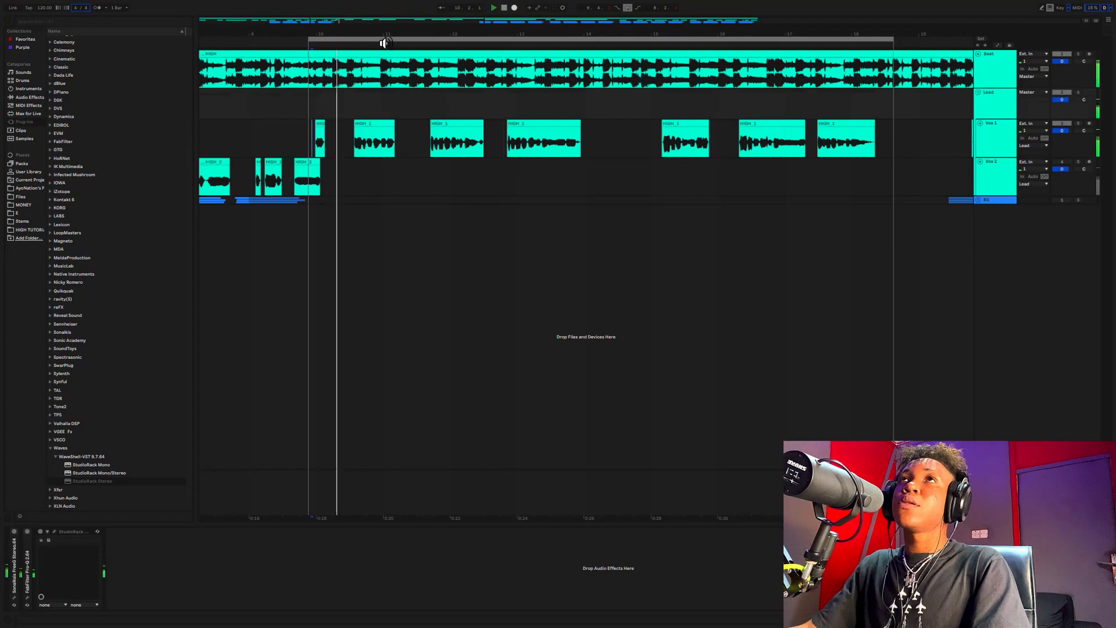
pyautogui.press('space')
# - Reopen the Lead track's StudioRack to review the CLA-2A and RVox, and close it again
pyautogui.click(1010, 110)
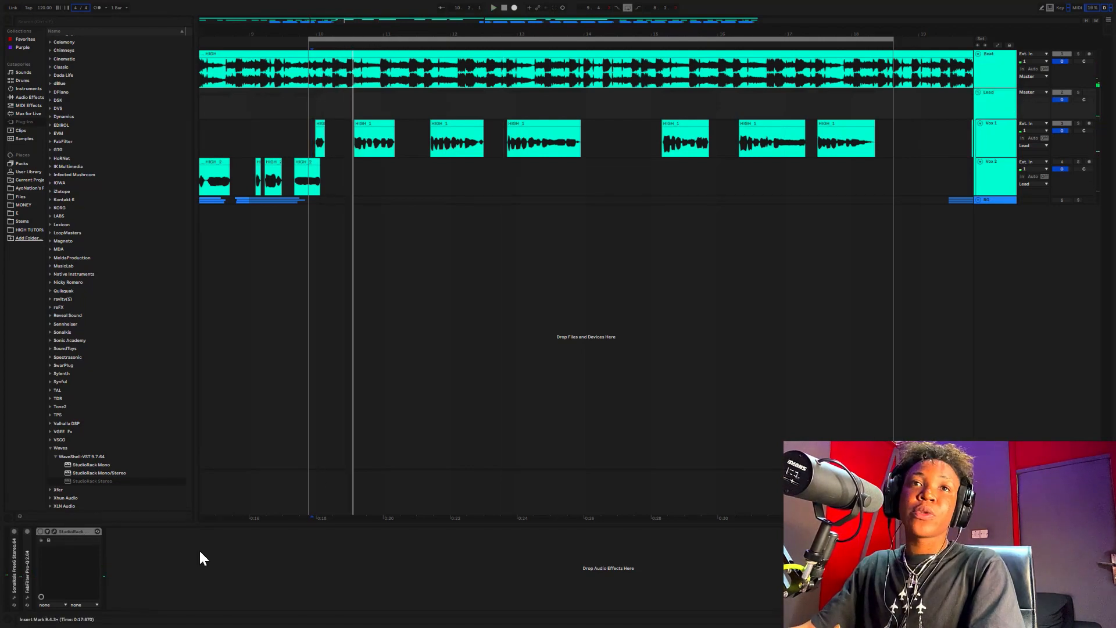
pyautogui.click(54, 532)
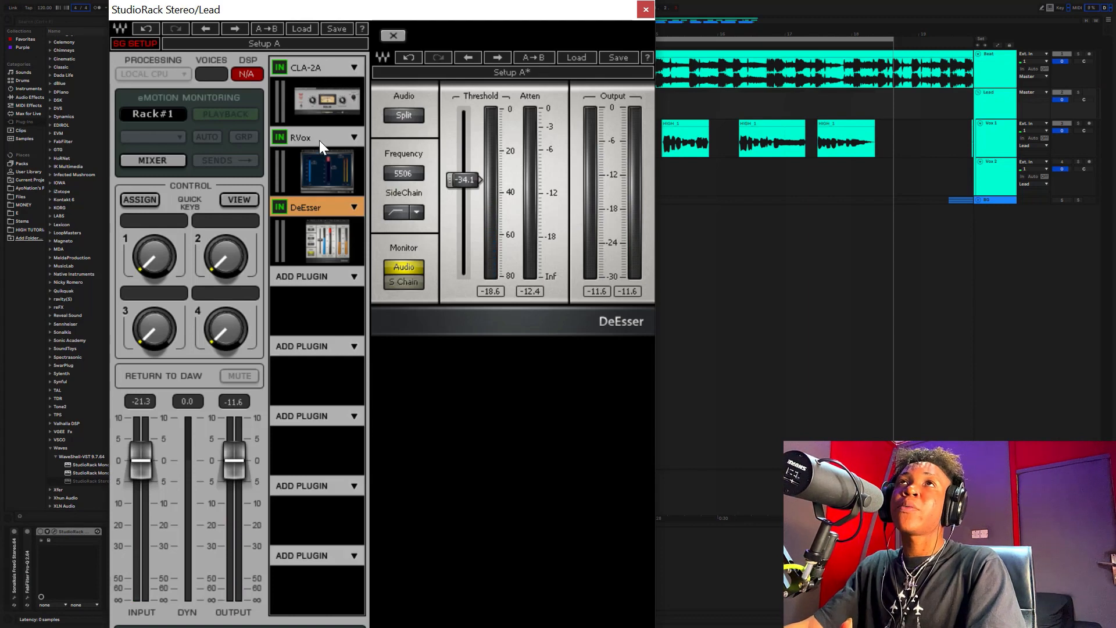
pyautogui.click(314, 79)
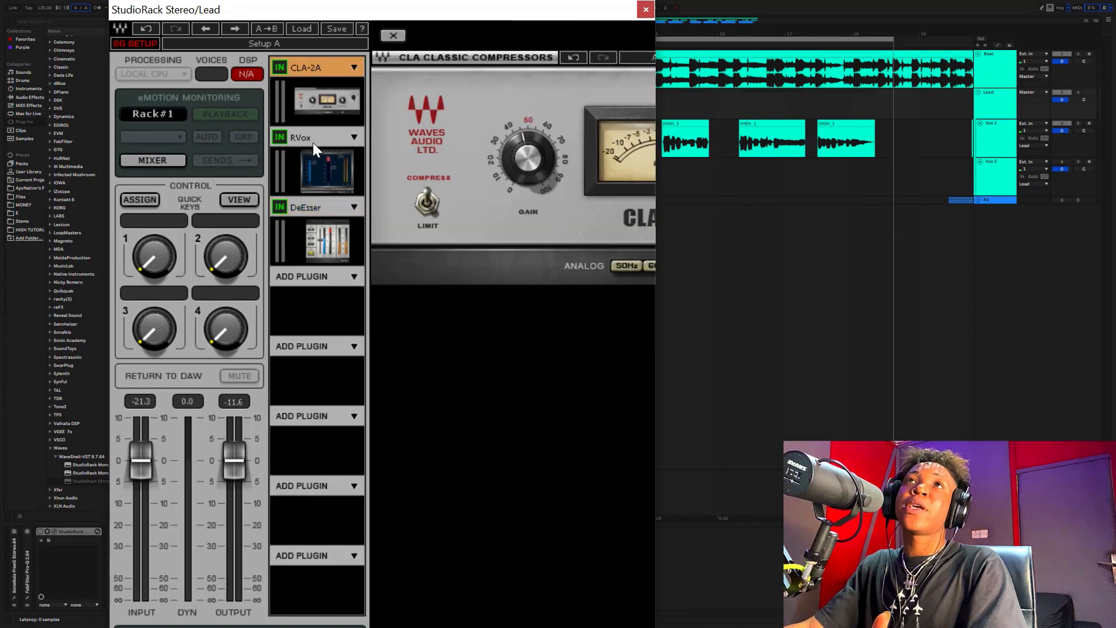
pyautogui.click(313, 139)
pyautogui.click(646, 10)
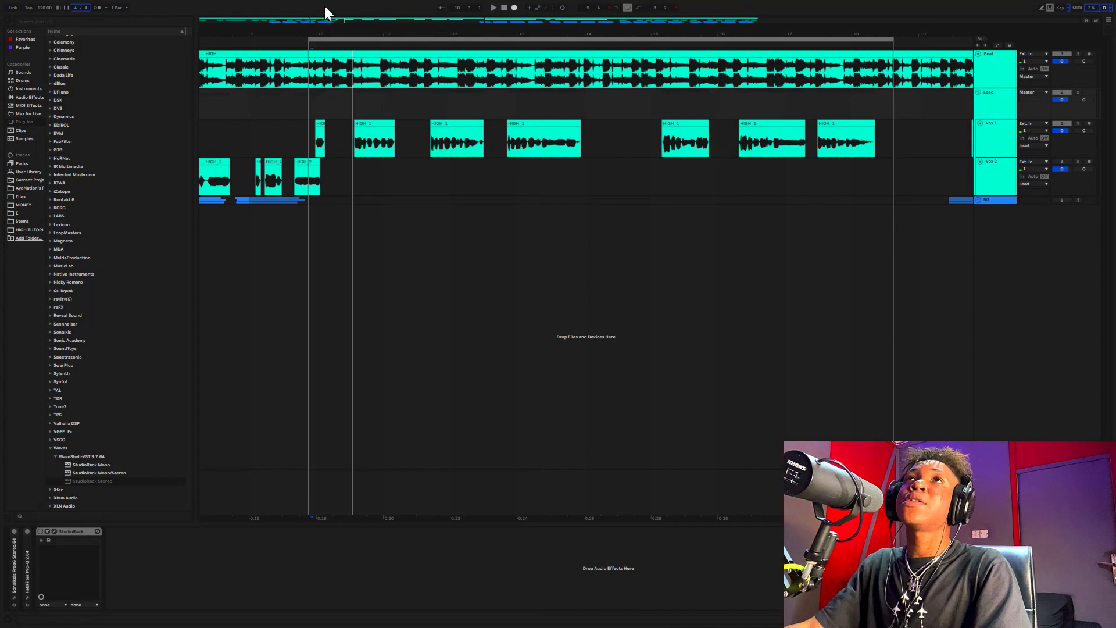
# - Play the processed vocals with the beat, switching off the loop to listen on past its end
pyautogui.press('space')
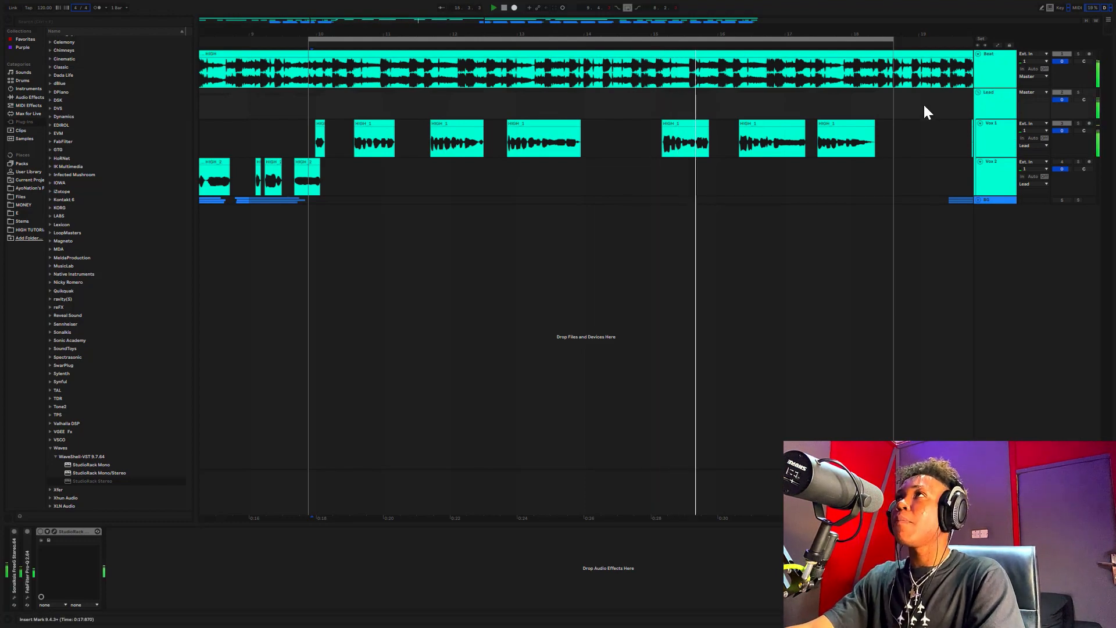
pyautogui.moveTo(839, 36); pyautogui.dragTo(603, 9)
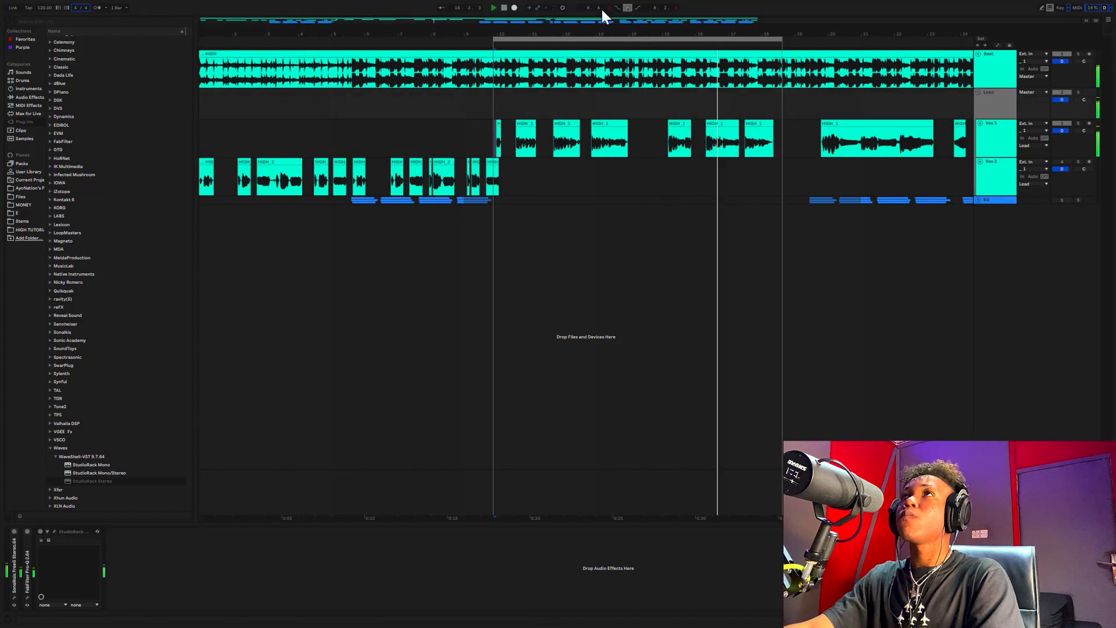
pyautogui.click(628, 6)
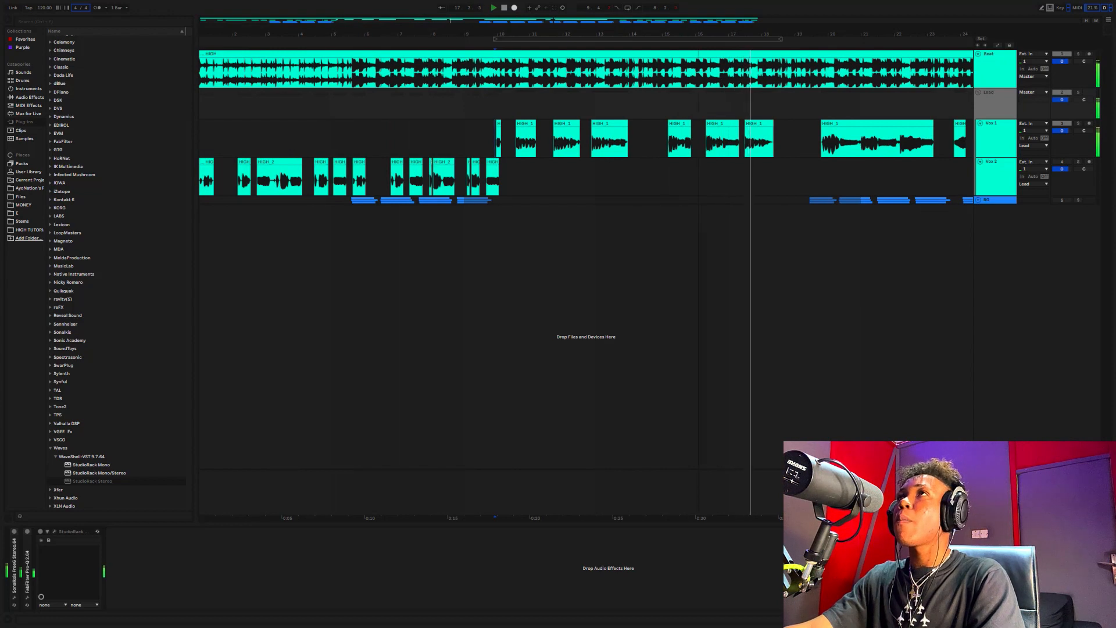
pyautogui.moveTo(702, 30); pyautogui.dragTo(489, 32)
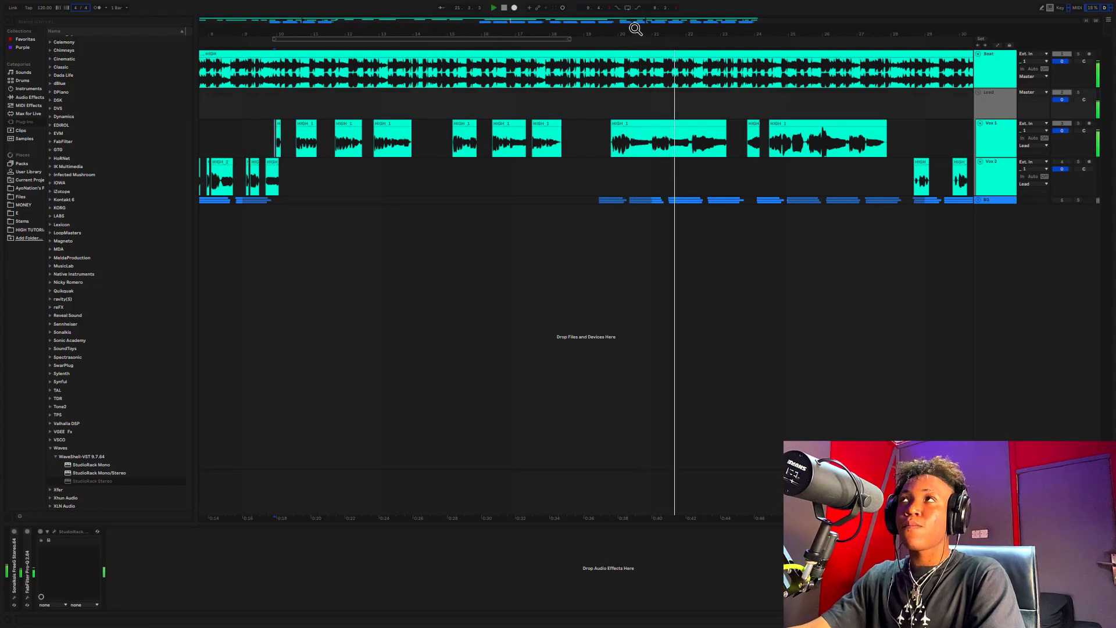
# - Stop playback, place the insert marker at the first Vox 1 clip, and switch the loop back on
pyautogui.click(507, 39)
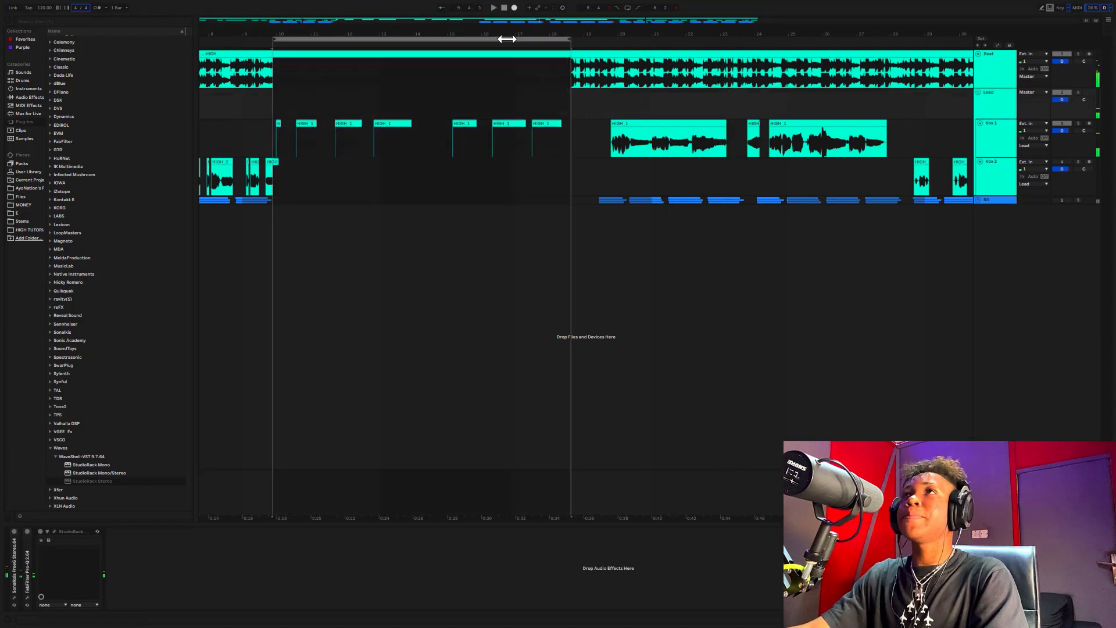
pyautogui.click(276, 149)
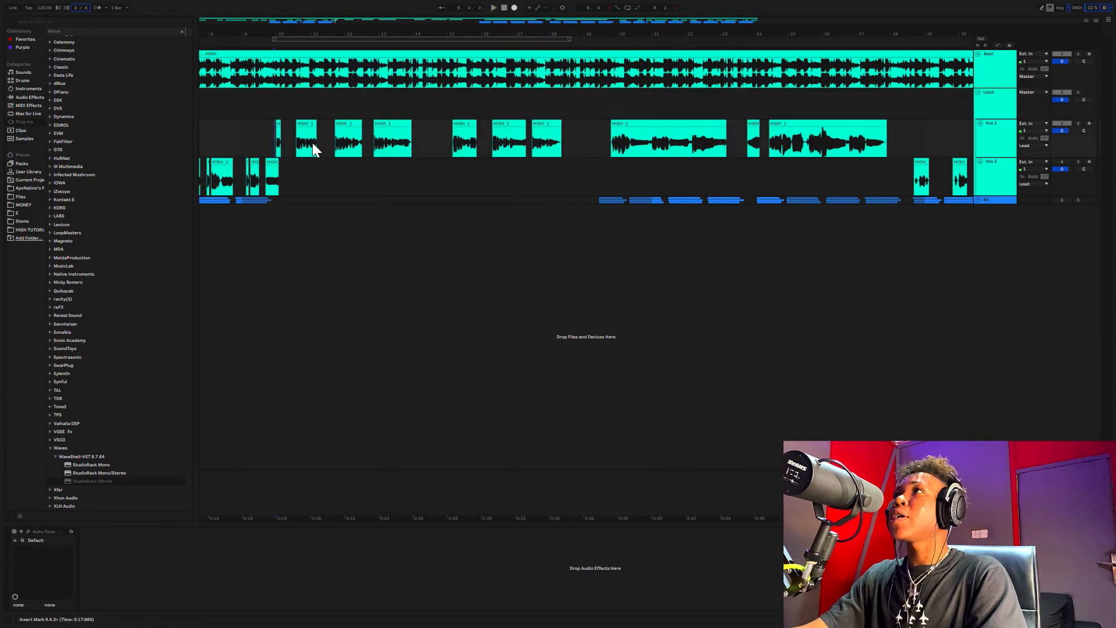
pyautogui.click(626, 8)
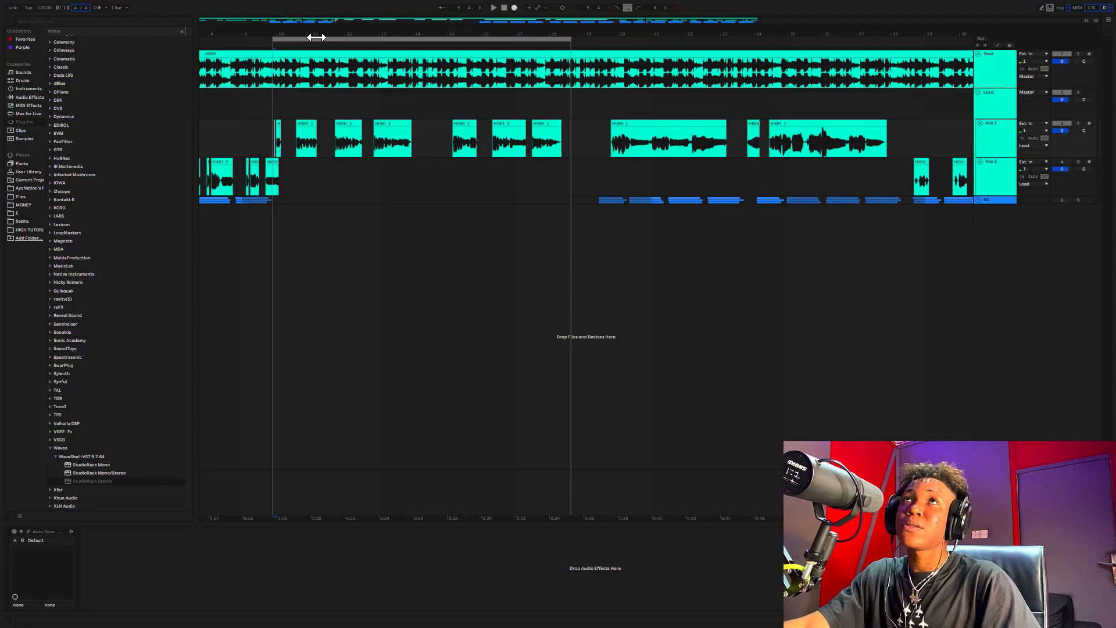
pyautogui.moveTo(315, 34); pyautogui.dragTo(124, 69)
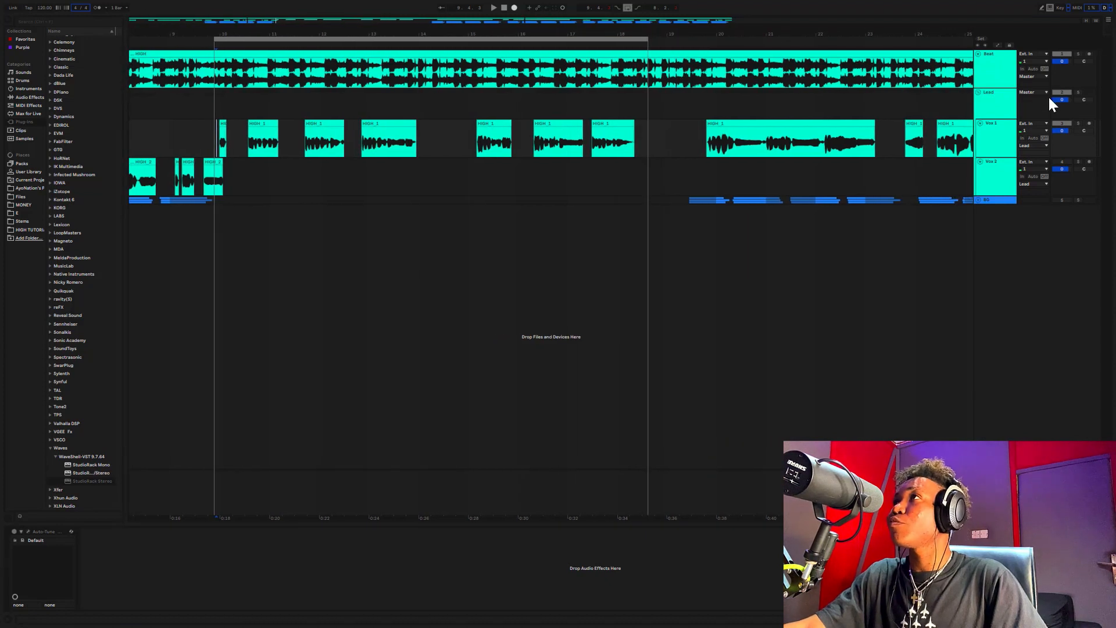
# - Fold the StudioRack device on the Lead track and add FabFilter Saturn after it, moving its window below the tracks
pyautogui.click(992, 104)
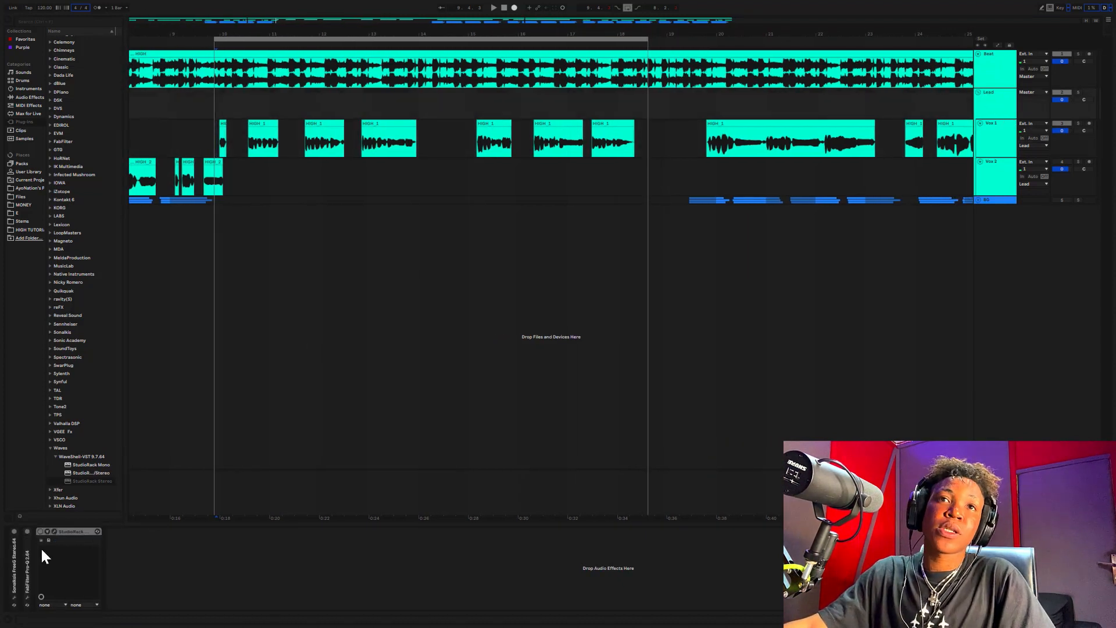
pyautogui.doubleClick(56, 532)
pyautogui.scroll(3, 102, 239)
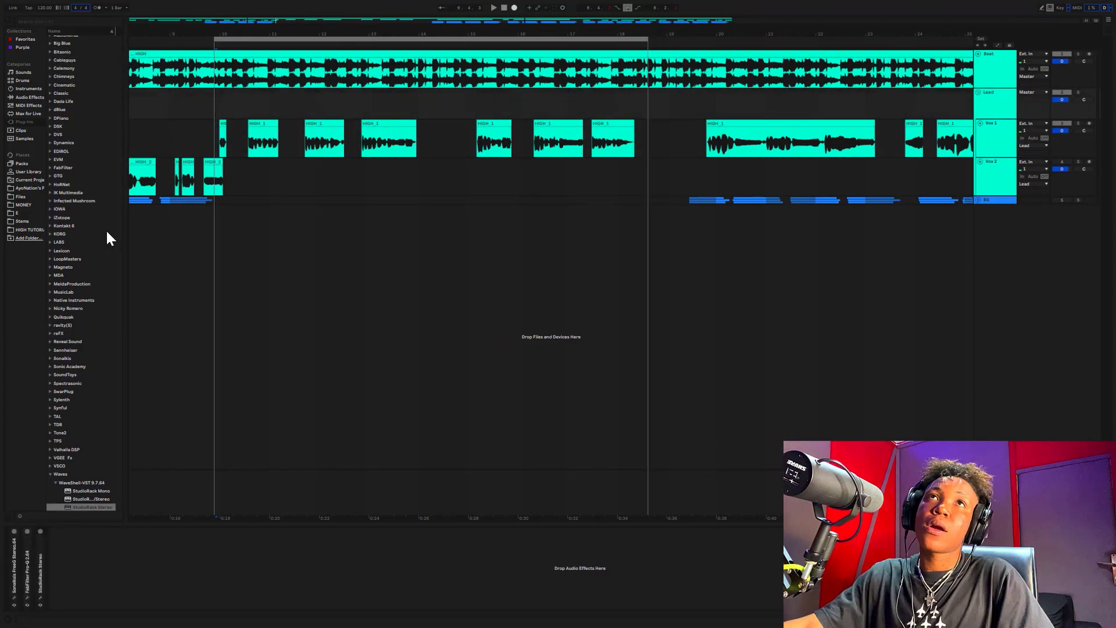
pyautogui.click(48, 202)
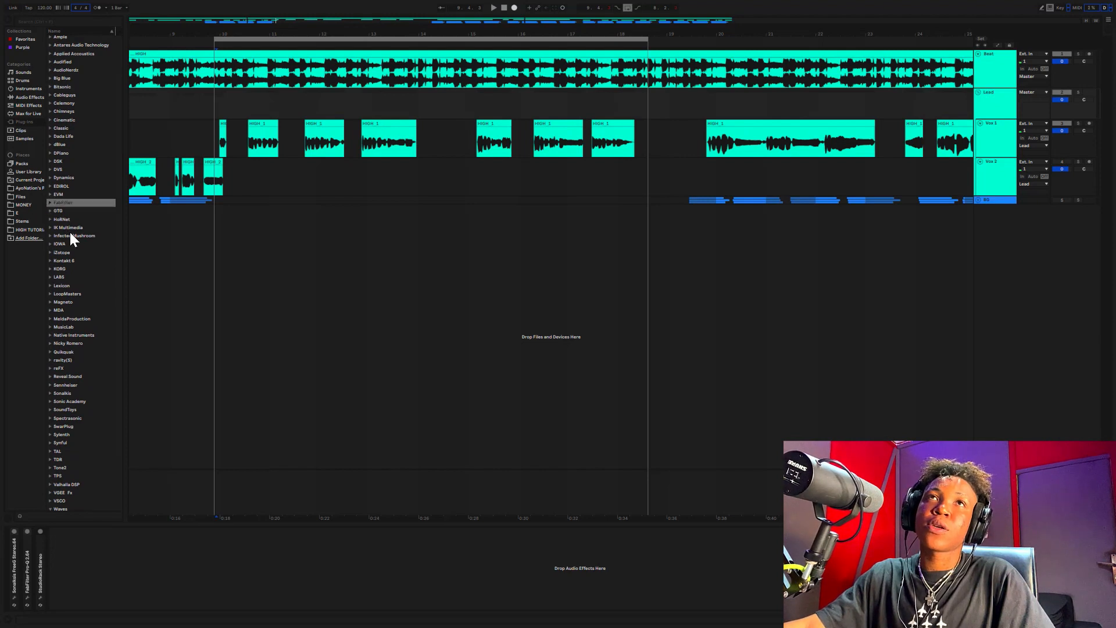
pyautogui.click(49, 202)
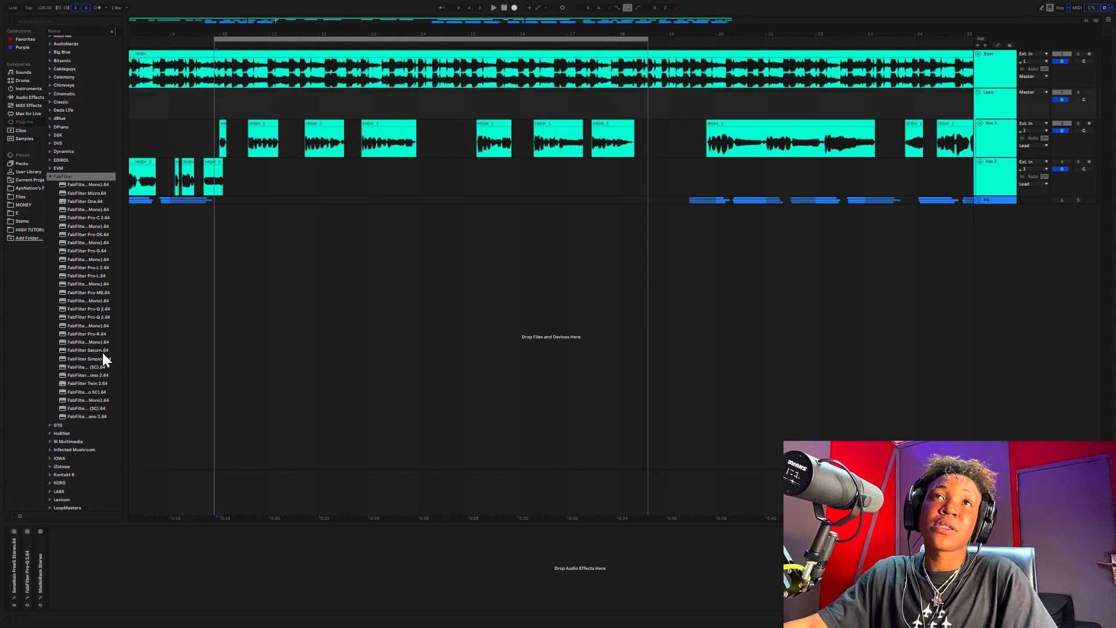
pyautogui.moveTo(93, 351); pyautogui.dragTo(148, 580)
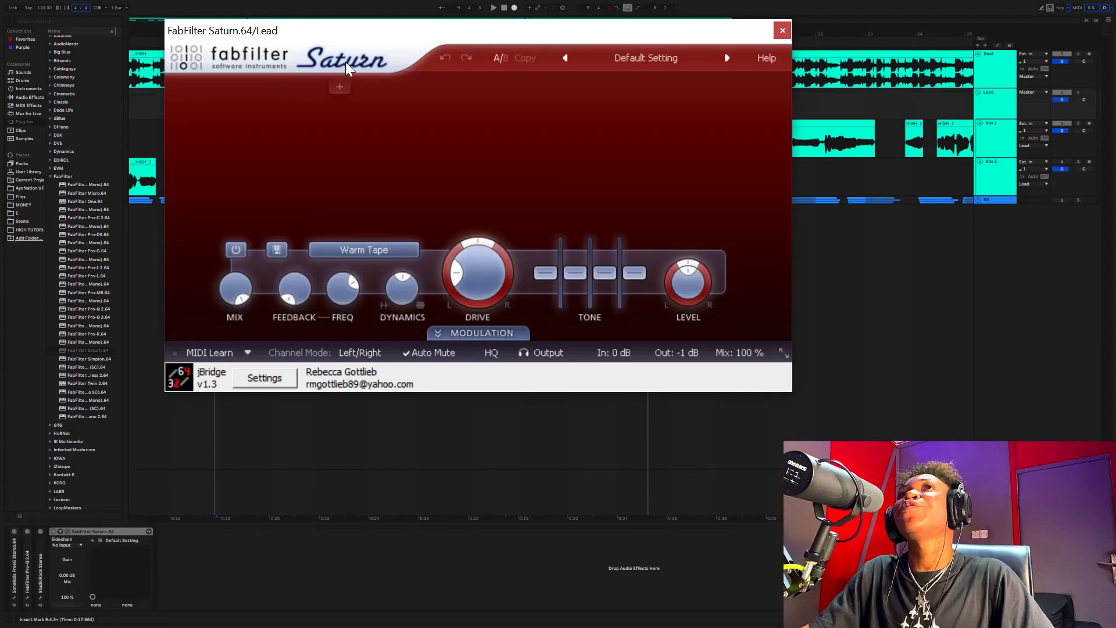
pyautogui.moveTo(336, 32); pyautogui.dragTo(384, 238)
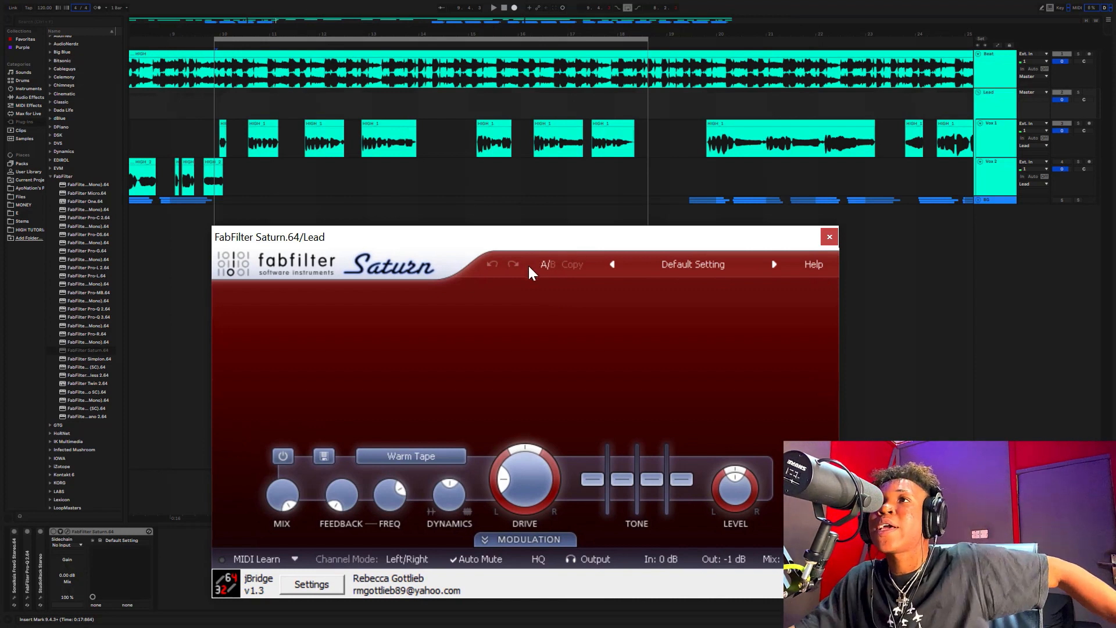
# - Play the soloed Lead track and raise Saturn's Band 1 Presence to +0.20 dB
pyautogui.moveTo(678, 478)
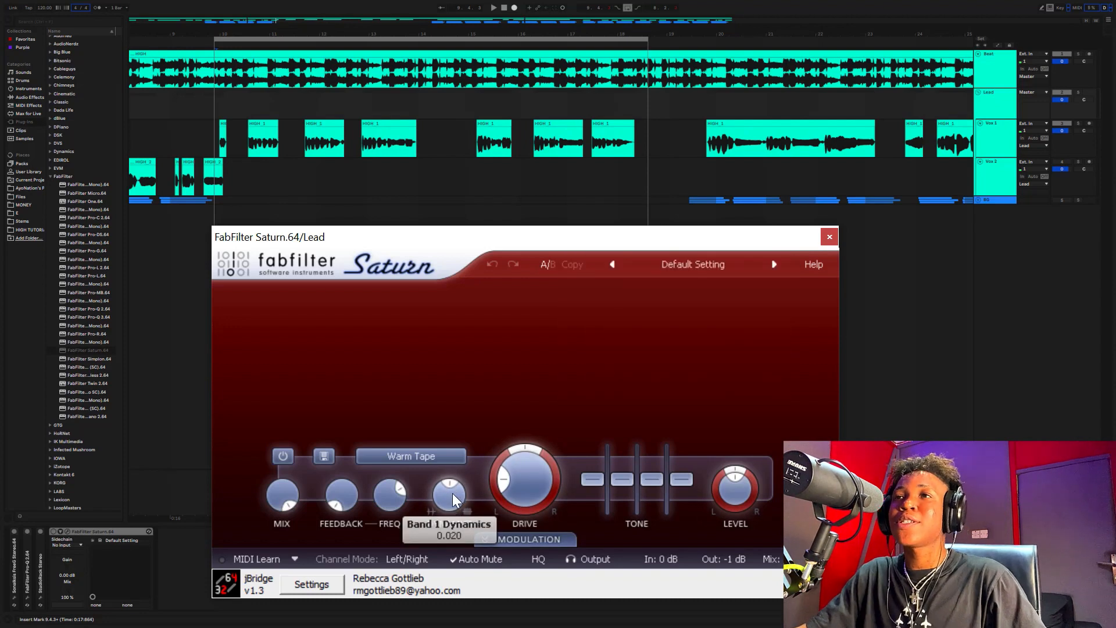
pyautogui.moveTo(452, 500)
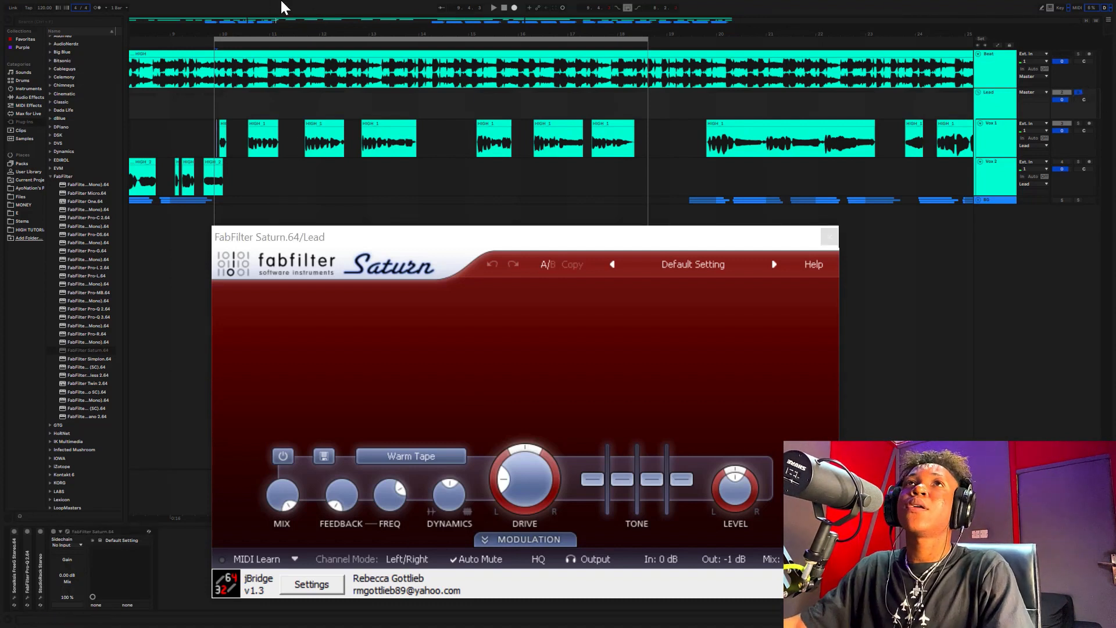
pyautogui.press('space')
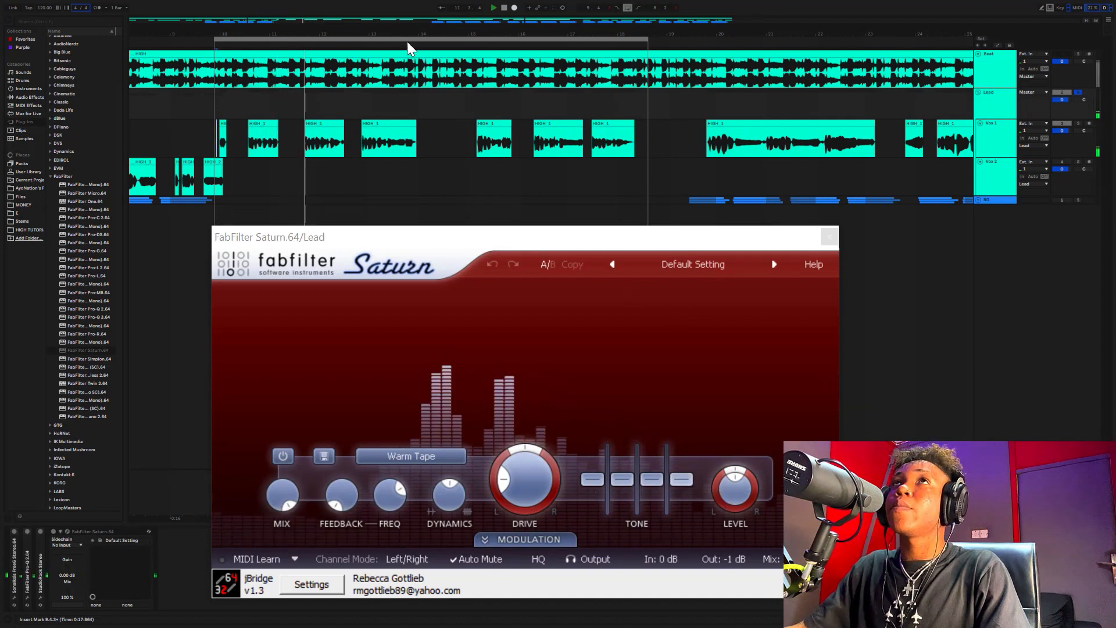
pyautogui.click(681, 482)
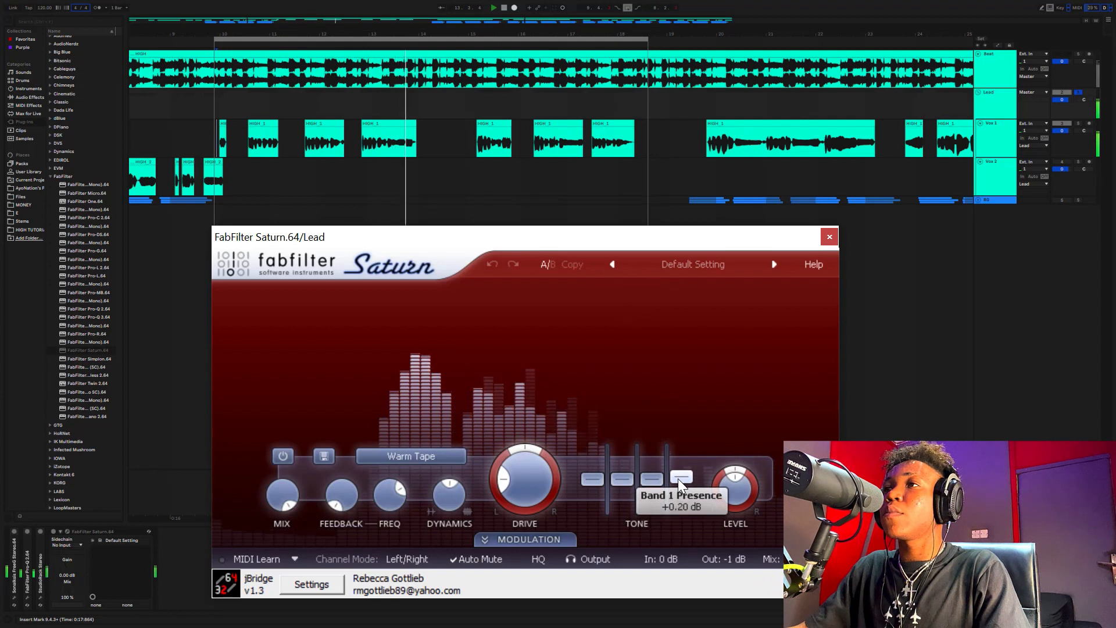